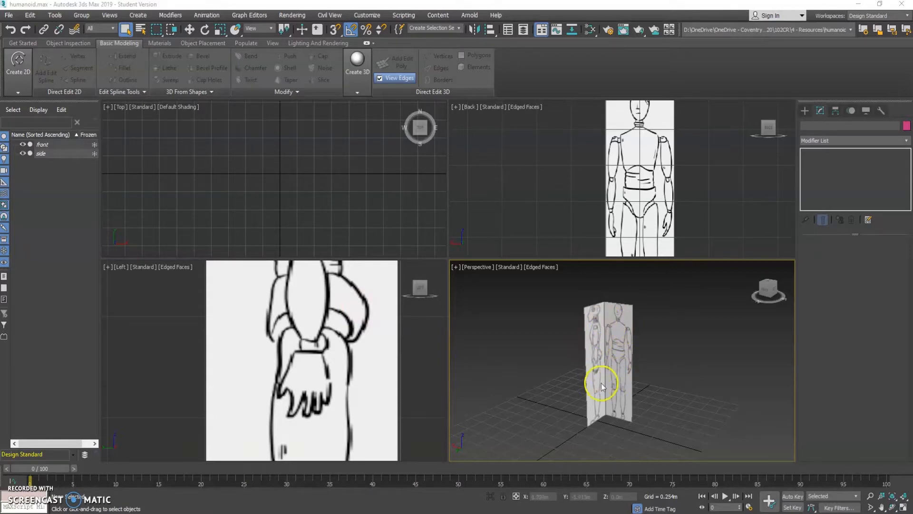
# Step: Inspect the front and side humanoid reference planes in the perspective view
pyautogui.moveTo(603, 397); pyautogui.dragTo(585, 388, button='middle')
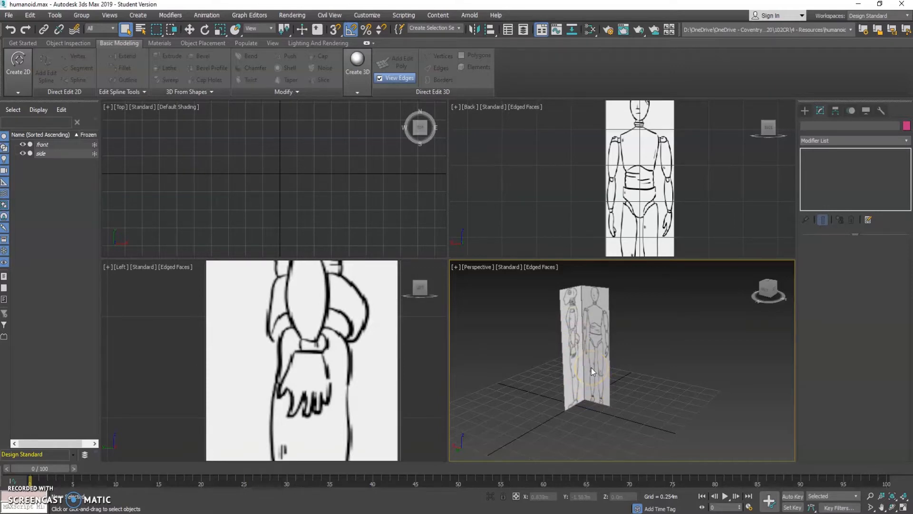
pyautogui.moveTo(585, 365); pyautogui.dragTo(592, 362, button='middle')
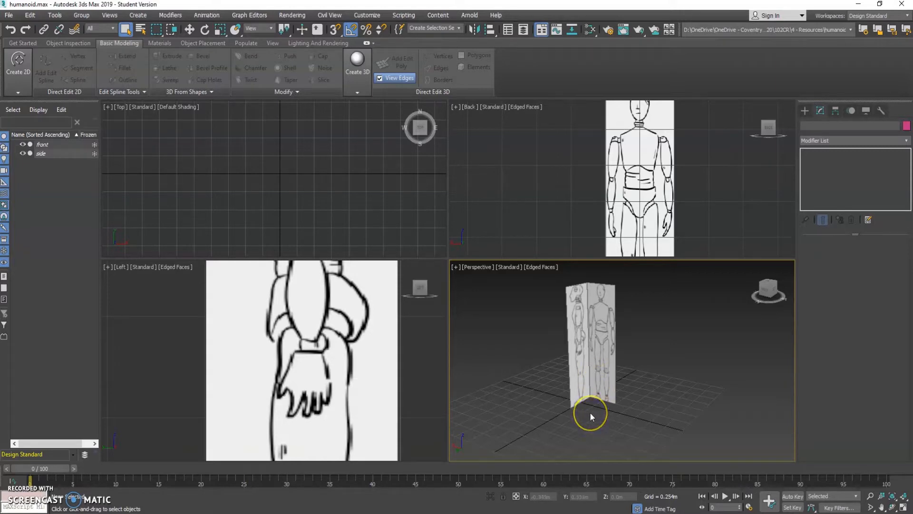
pyautogui.scroll(5, 589, 340)
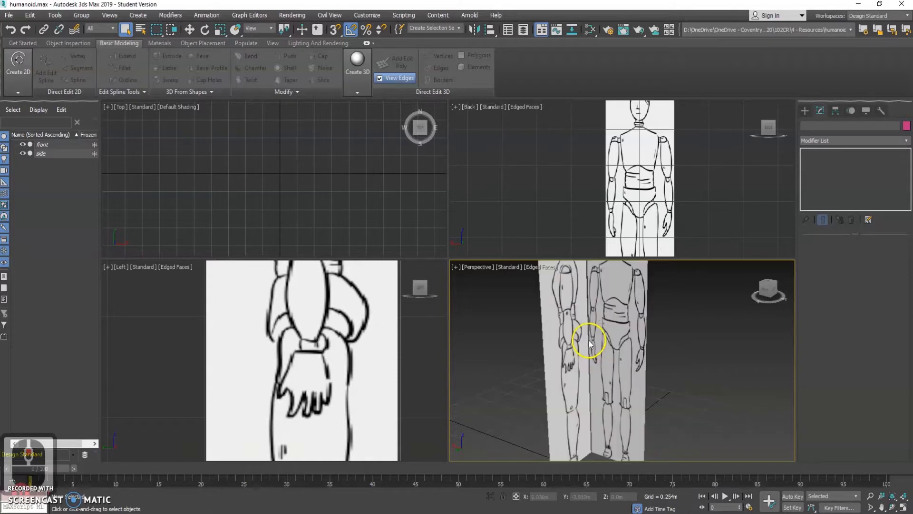
pyautogui.scroll(-5, 589, 341)
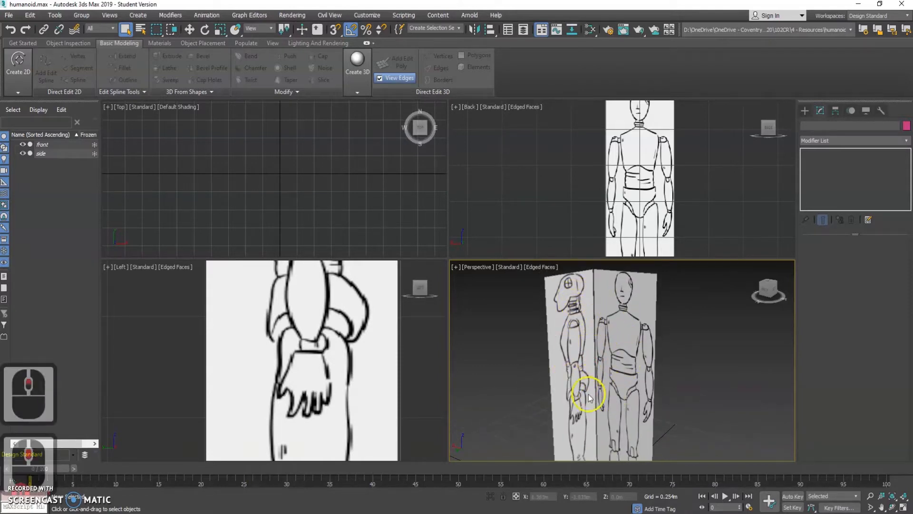
pyautogui.moveTo(604, 394); pyautogui.dragTo(596, 375, button='middle')
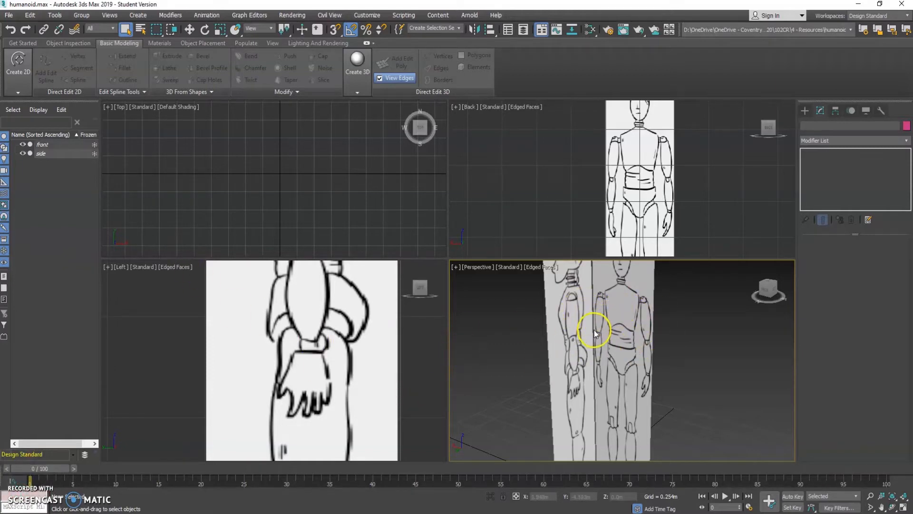
pyautogui.moveTo(605, 341)
pyautogui.mouseDown(button='middle')
pyautogui.moveTo(599, 315)
pyautogui.moveTo(603, 355)
pyautogui.mouseUp(button='middle')
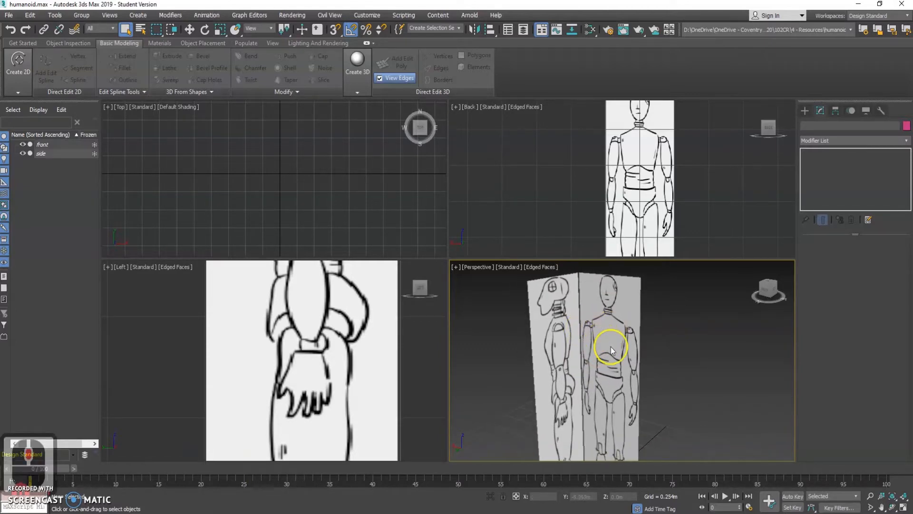
pyautogui.moveTo(601, 365); pyautogui.dragTo(596, 319, button='middle')
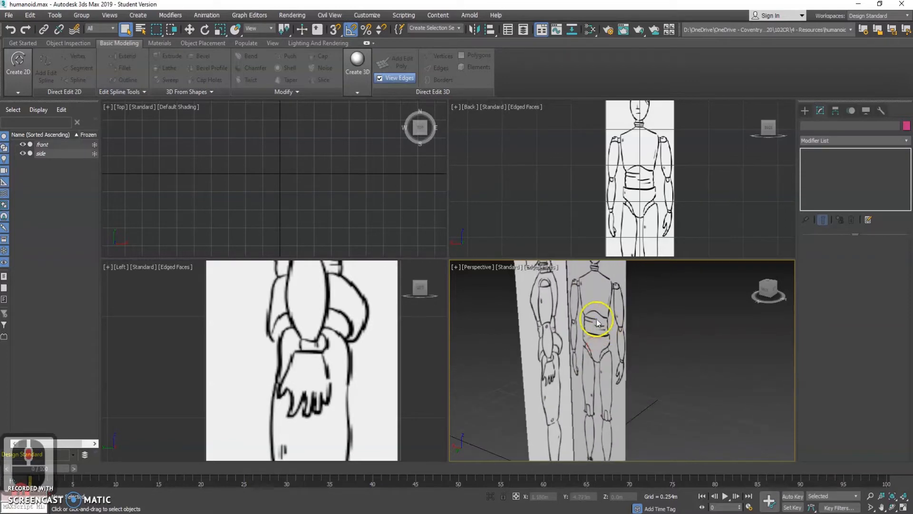
# Step: Create a cylinder about 0.188 m in radius and 0.194 m high on the ground in front of the reference planes
pyautogui.click(805, 111)
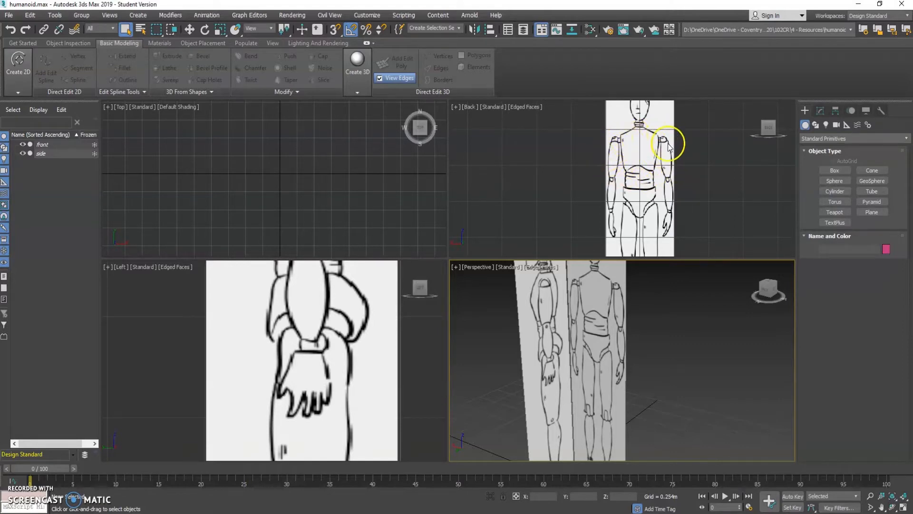
pyautogui.moveTo(648, 212); pyautogui.dragTo(639, 186, button='middle')
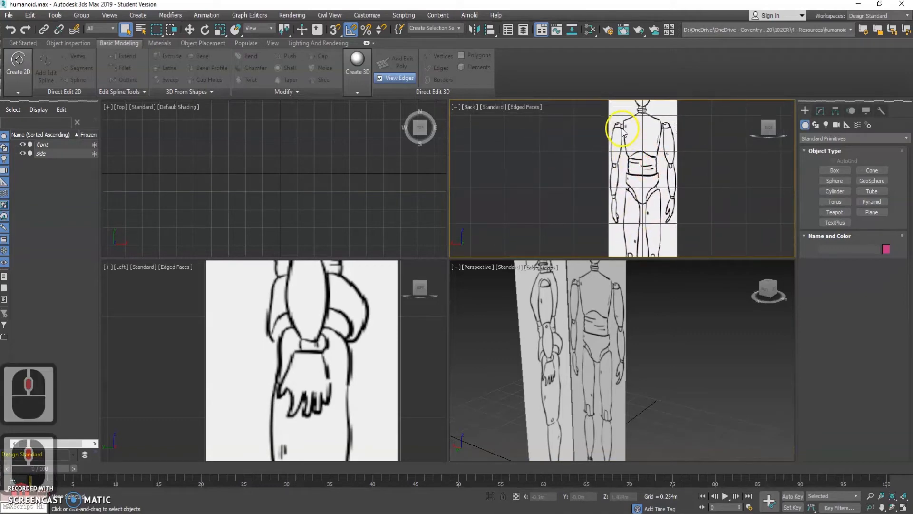
pyautogui.moveTo(628, 143); pyautogui.dragTo(621, 238, button='middle')
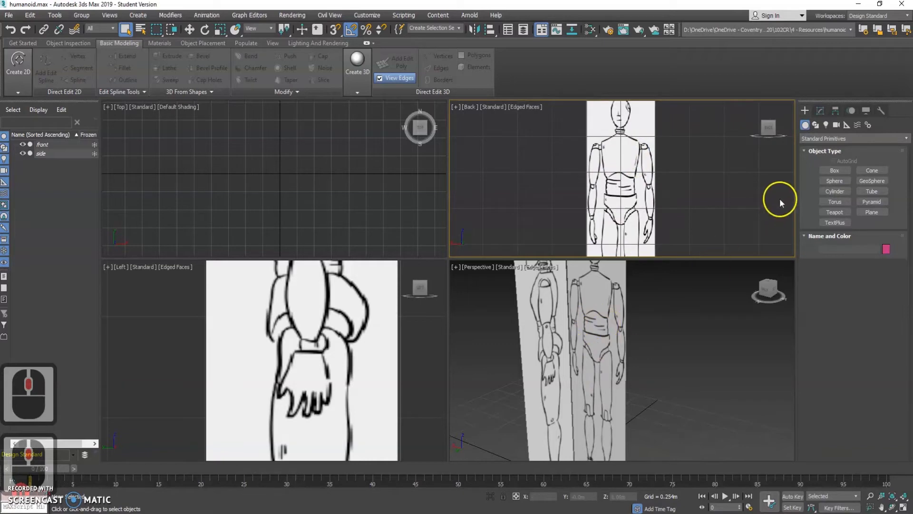
pyautogui.click(834, 191)
pyautogui.moveTo(577, 400); pyautogui.dragTo(563, 425, button='middle')
pyautogui.moveTo(562, 425); pyautogui.dragTo(573, 434)
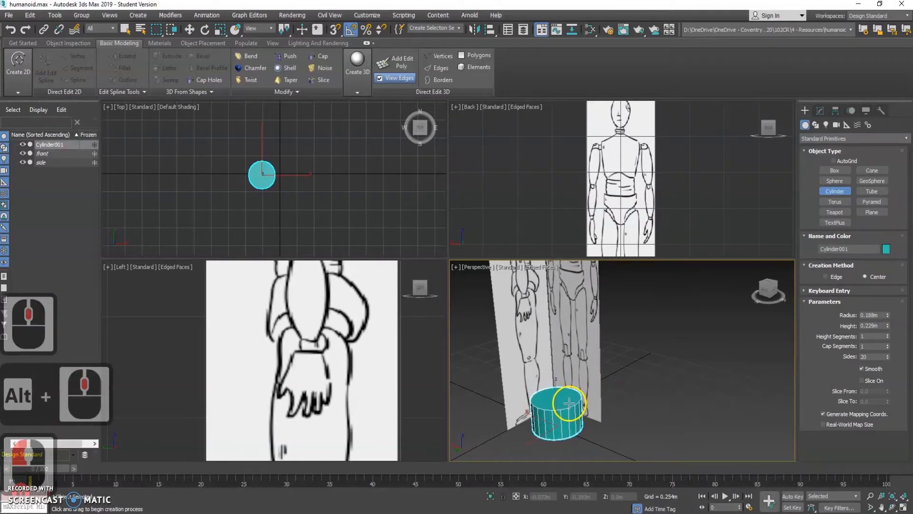
pyautogui.click(564, 422)
# Step: Reduce the cylinder's radius to about 0.148 m and its height to about 0.184 m, comparing it with the back-view reference
pyautogui.moveTo(565, 424); pyautogui.dragTo(617, 405, button='middle')
pyautogui.scroll(2, 614, 407)
pyautogui.scroll(3, 614, 408)
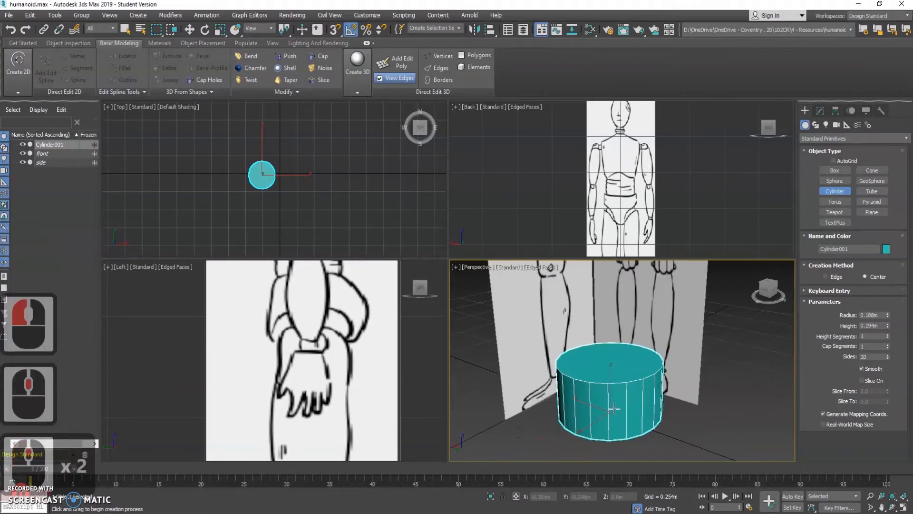
pyautogui.moveTo(620, 399); pyautogui.dragTo(622, 386, button='middle')
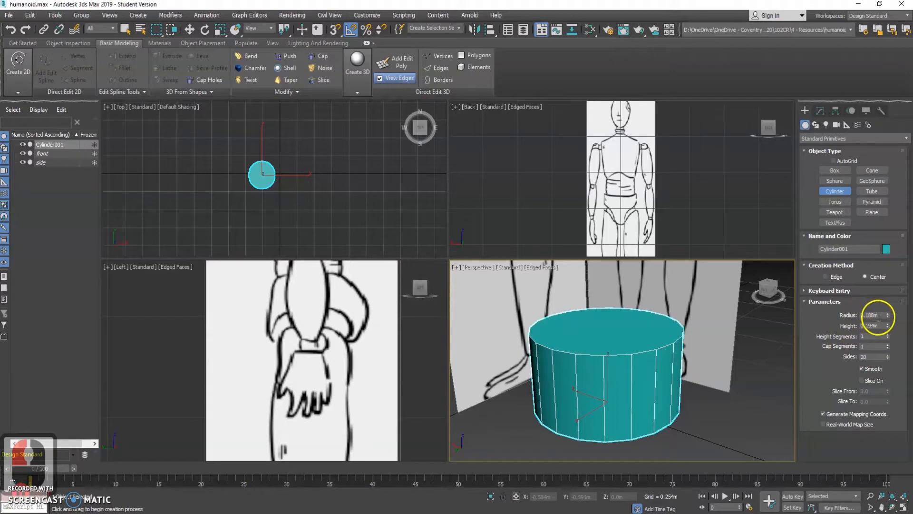
pyautogui.moveTo(888, 316); pyautogui.dragTo(888, 326)
pyautogui.moveTo(649, 214); pyautogui.dragTo(641, 125, button='middle')
pyautogui.scroll(-2, 642, 204)
pyautogui.moveTo(637, 220); pyautogui.dragTo(617, 219, button='middle')
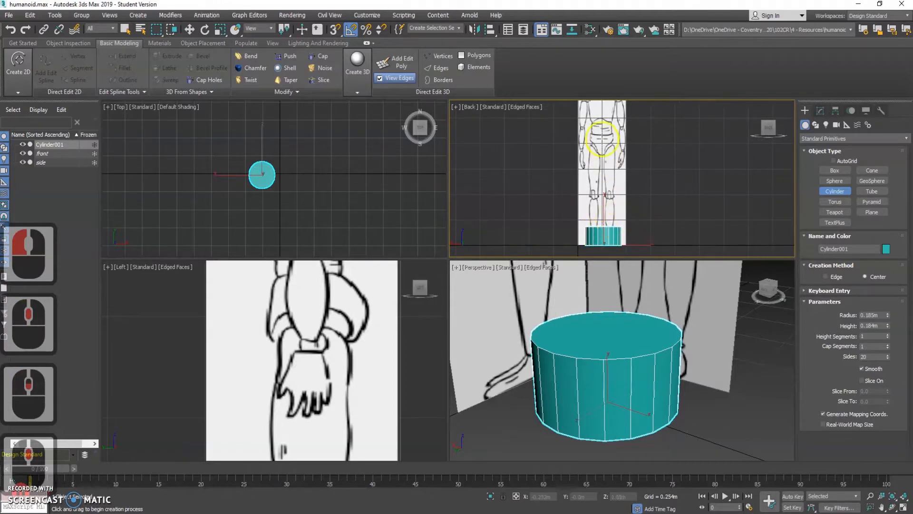
pyautogui.moveTo(887, 320); pyautogui.dragTo(885, 327)
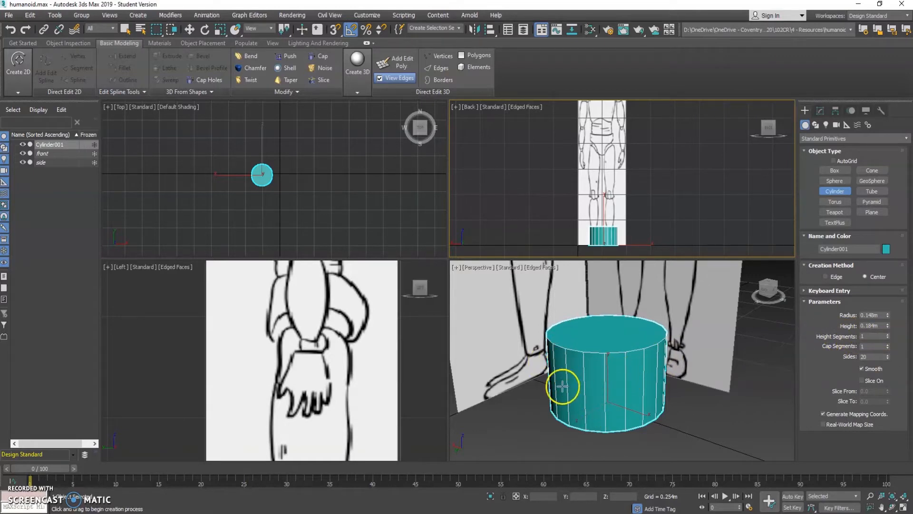
# Step: Try different side counts on the cylinder and settle on 18 sides
pyautogui.click(888, 355)
pyautogui.click(888, 354)
pyautogui.click(888, 354)
pyautogui.click(888, 354)
pyautogui.click(887, 354)
pyautogui.click(888, 354)
pyautogui.click(887, 355)
pyautogui.click(887, 355)
pyautogui.click(888, 354)
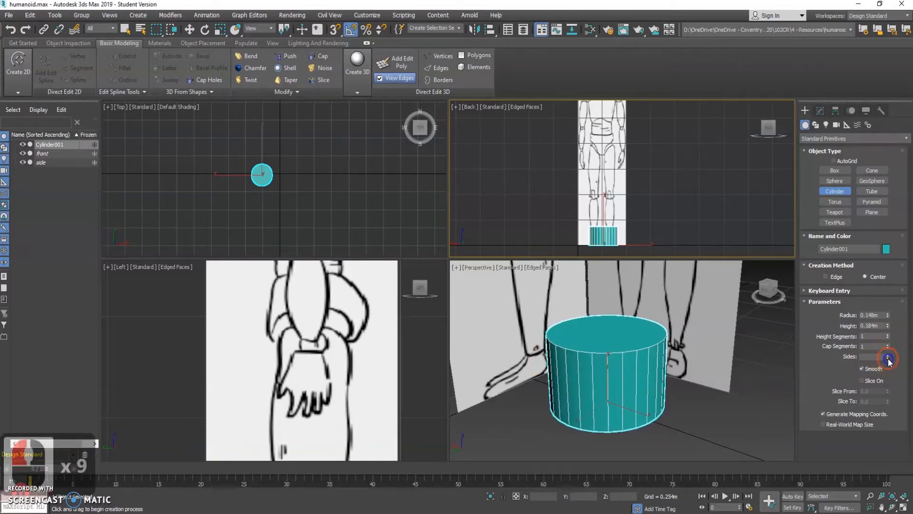
pyautogui.doubleClick(889, 358)
pyautogui.click(889, 358)
pyautogui.click(888, 358)
pyautogui.click(888, 359)
pyautogui.click(888, 358)
pyautogui.click(888, 359)
pyautogui.click(888, 358)
pyautogui.click(888, 358)
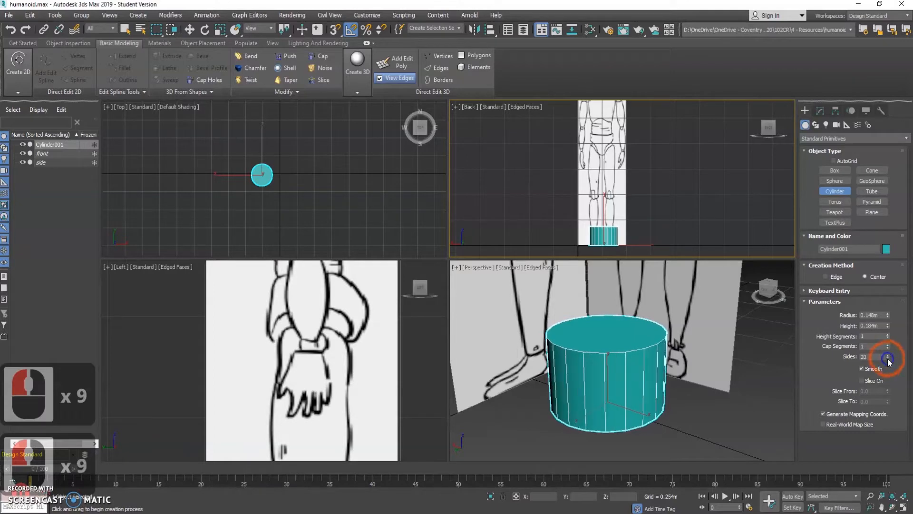
pyautogui.click(888, 359)
pyautogui.click(888, 358)
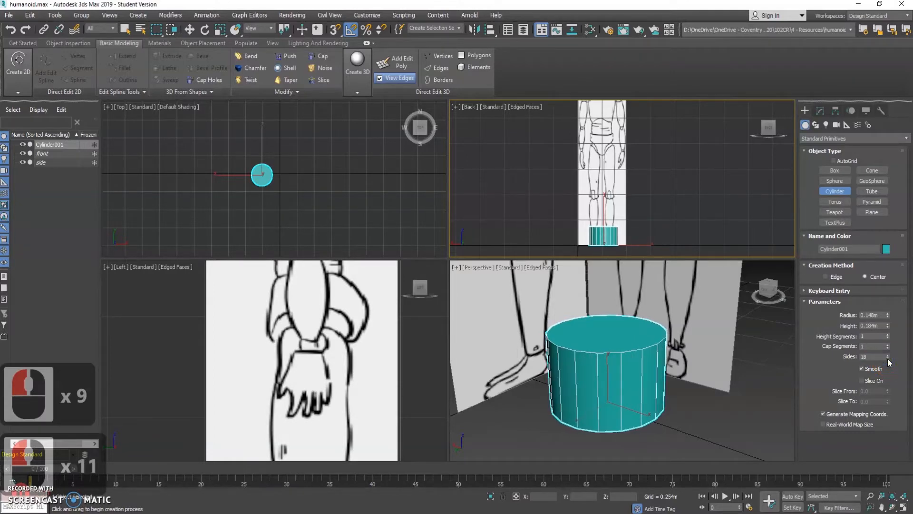
pyautogui.click(888, 358)
pyautogui.click(888, 359)
pyautogui.click(888, 354)
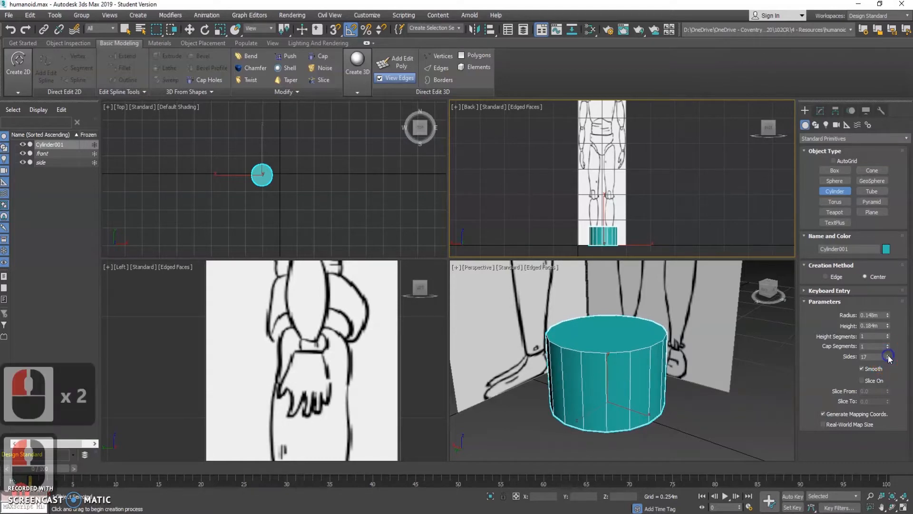
pyautogui.click(888, 359)
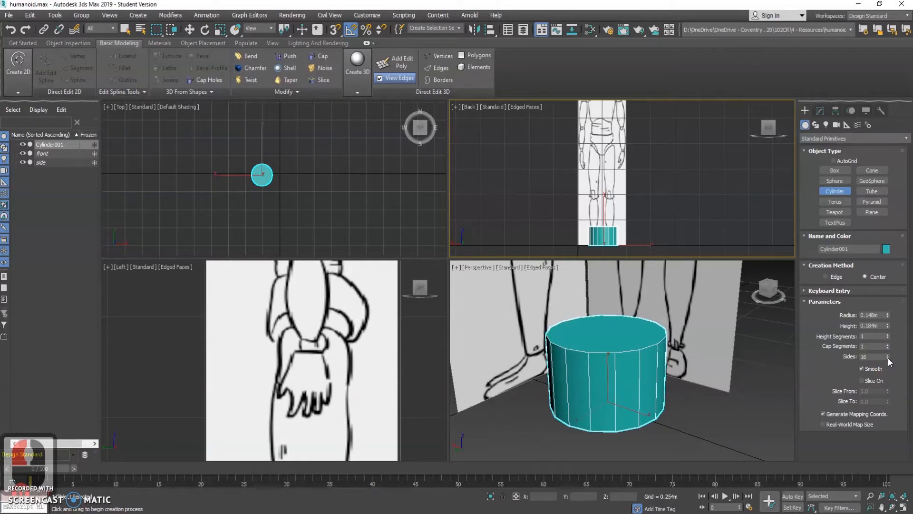
pyautogui.click(888, 355)
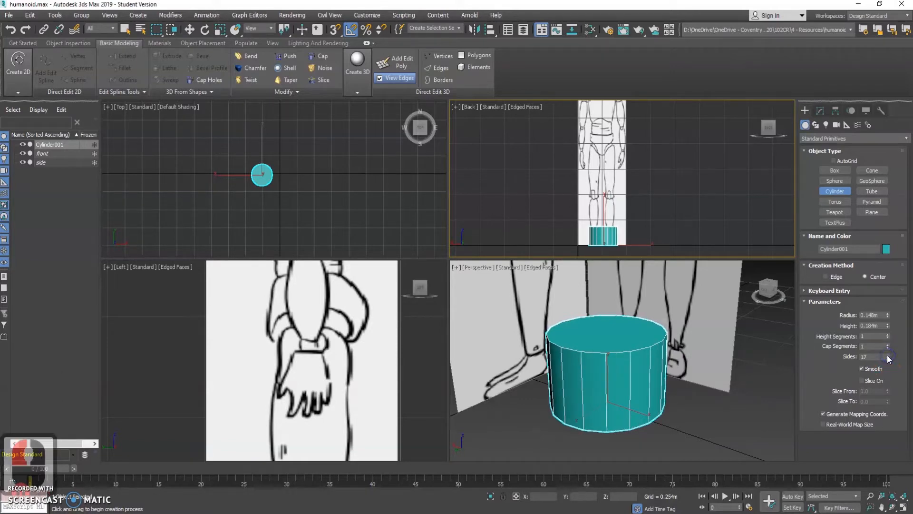
pyautogui.click(887, 355)
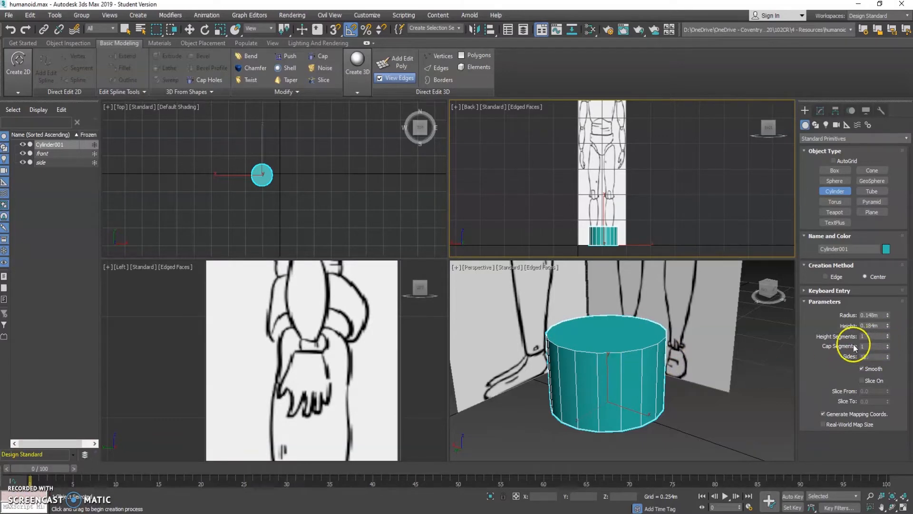
# Step: Try 2 cap segments and 5 height segments on the cylinder, and return both to 1
pyautogui.click(887, 345)
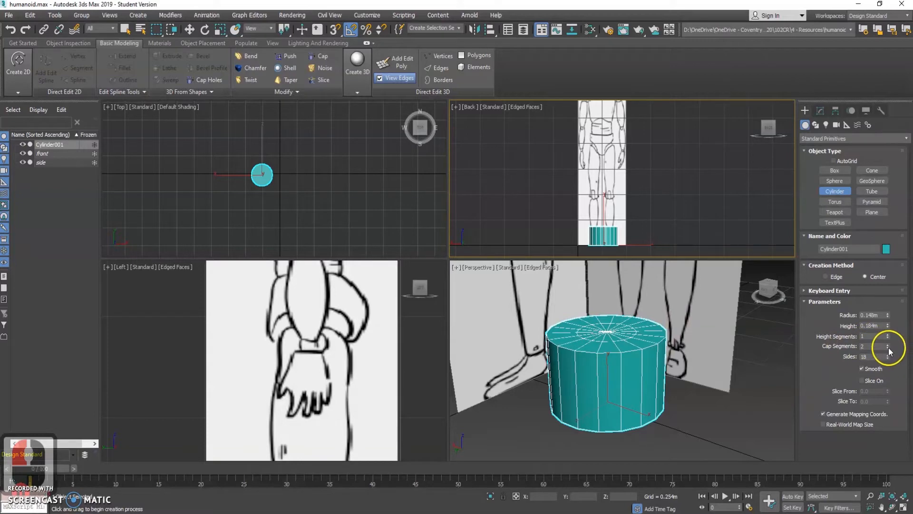
pyautogui.click(888, 348)
pyautogui.click(889, 335)
pyautogui.click(888, 335)
pyautogui.click(888, 335)
pyautogui.click(888, 335)
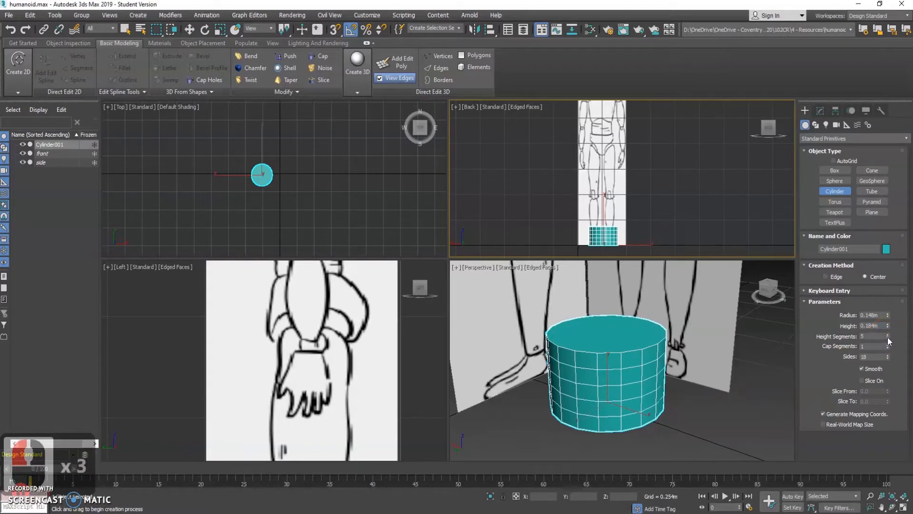
pyautogui.click(887, 338)
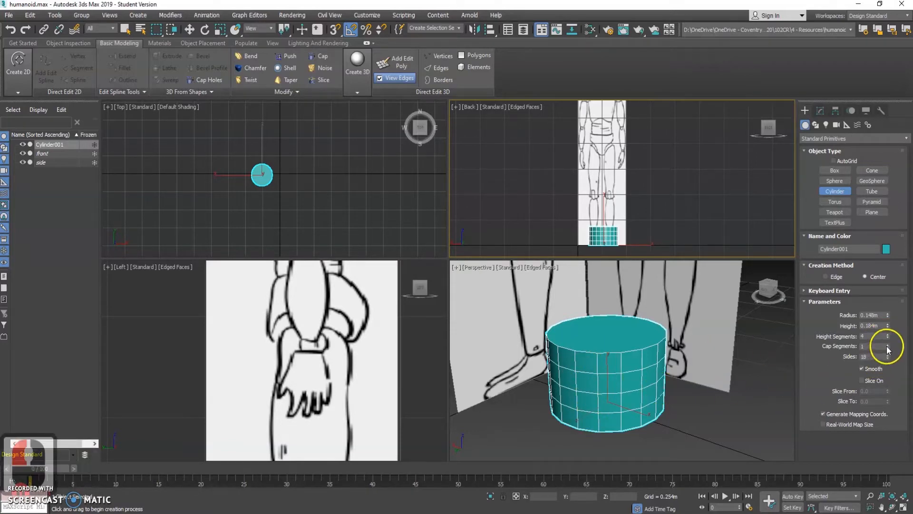
pyautogui.click(888, 338)
pyautogui.click(888, 339)
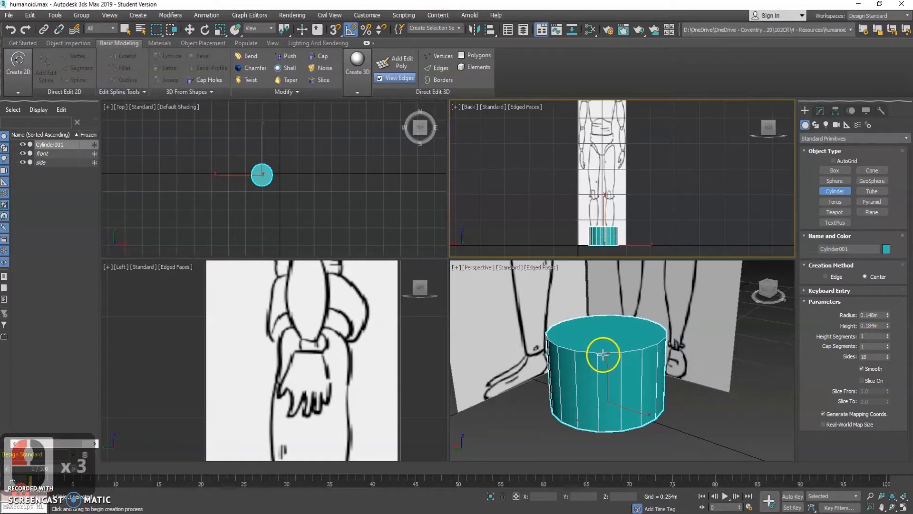
# Step: Finish creating cylinders, select the existing cylinder and show its editable parameters for modification
pyautogui.keyDown('alt'); pyautogui.moveTo(597, 346); pyautogui.dragTo(615, 345, button='middle'); pyautogui.keyUp('alt')
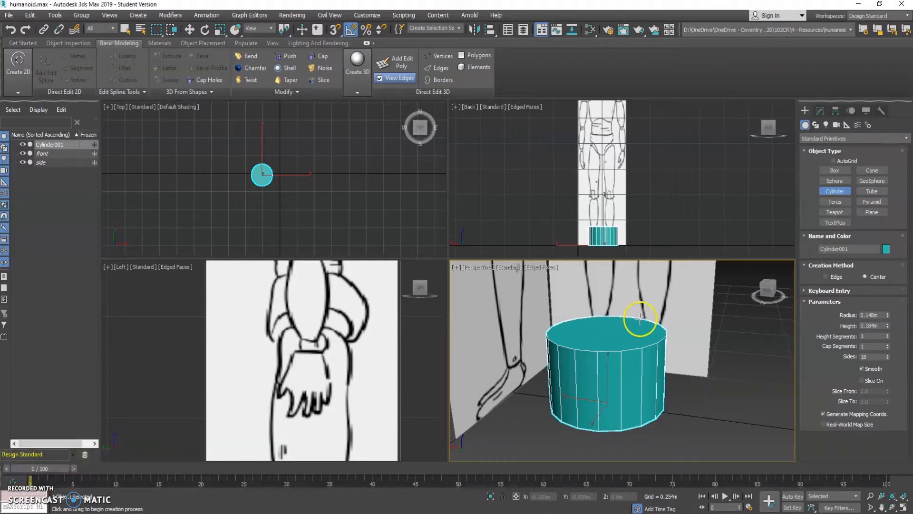
pyautogui.rightClick(681, 385)
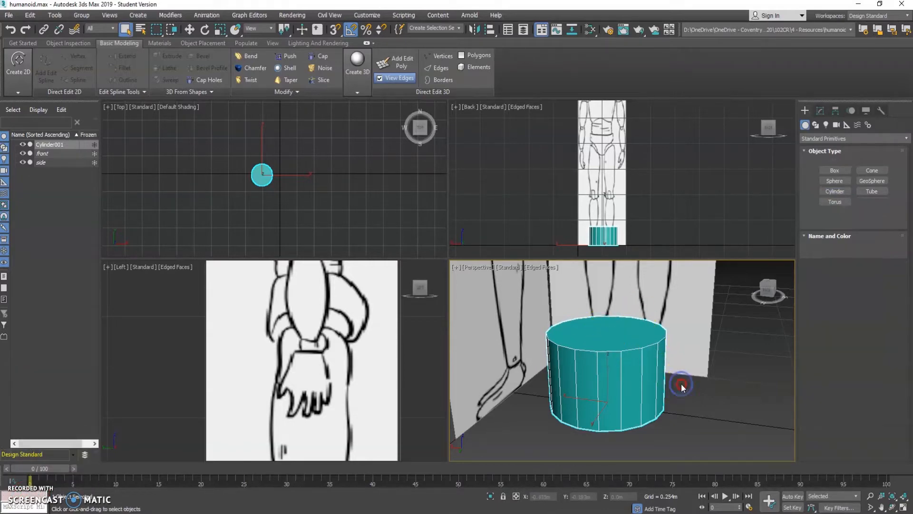
pyautogui.click(693, 392)
pyautogui.click(606, 347)
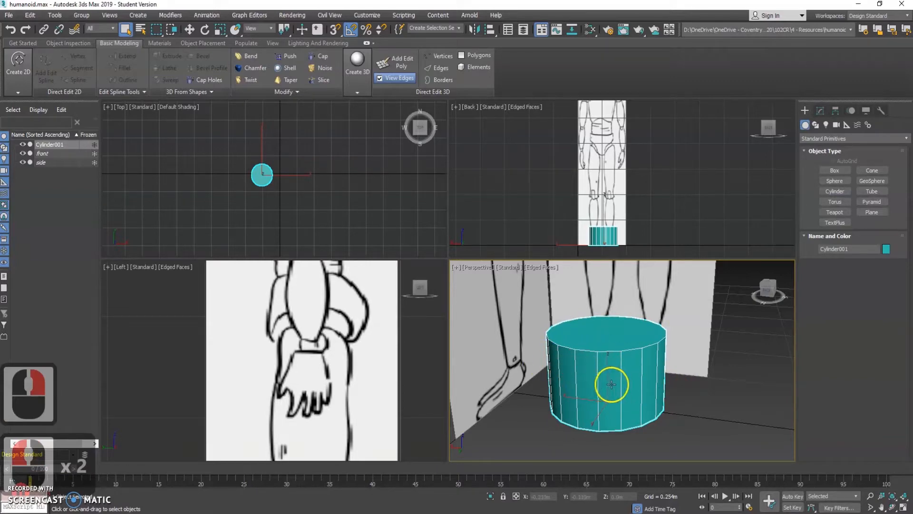
pyautogui.click(819, 111)
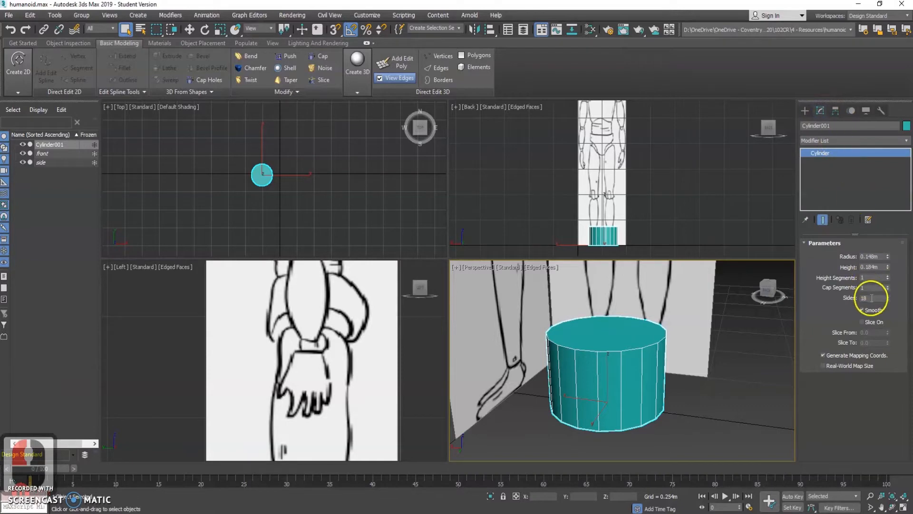
# Step: Try 2 height segments in the selected cylinder's modification parameters, and restore a single segment
pyautogui.click(887, 278)
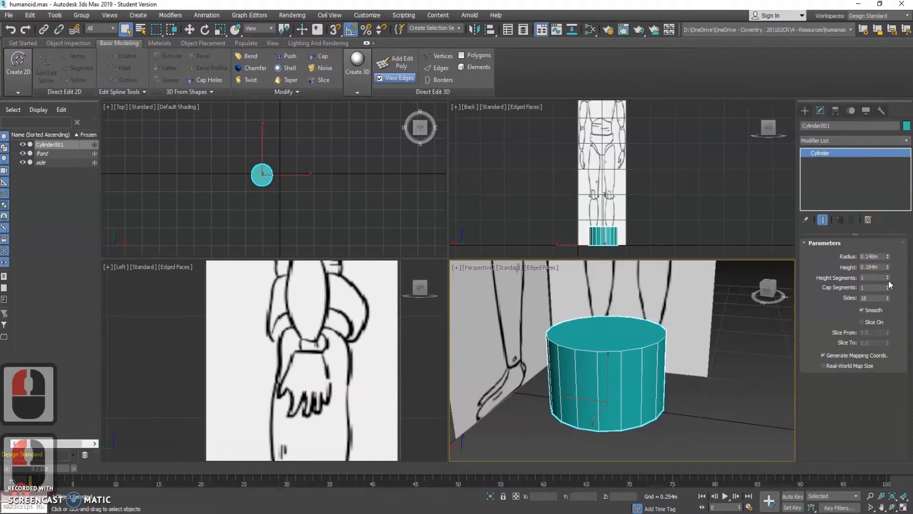
pyautogui.click(888, 276)
pyautogui.click(888, 281)
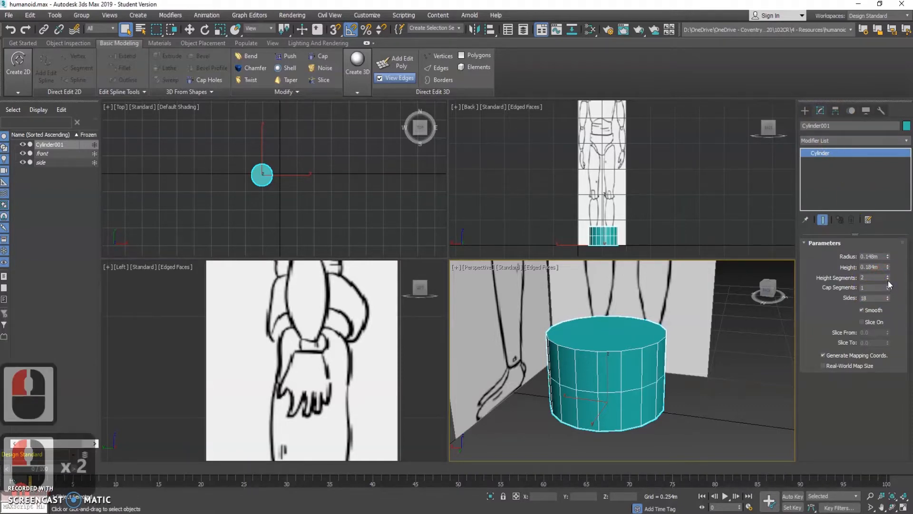
pyautogui.click(888, 279)
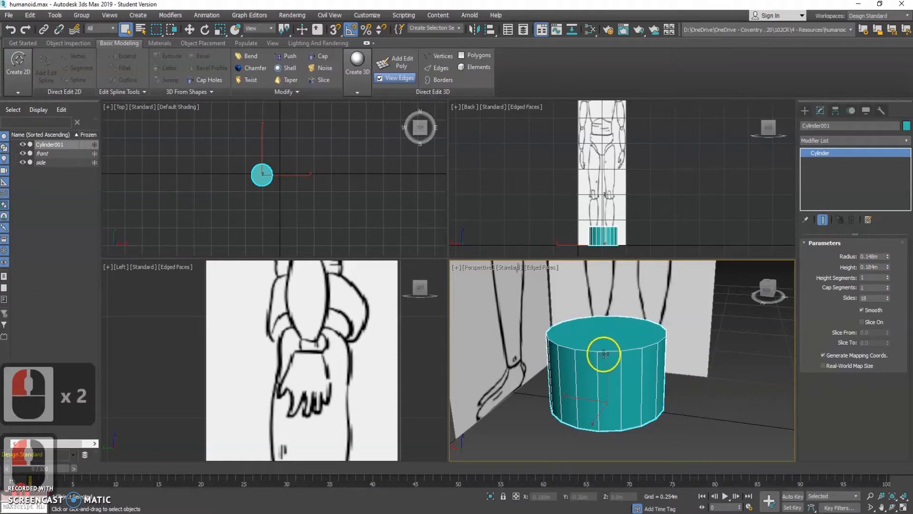
# Step: Convert the cylinder to an Editable Poly
pyautogui.rightClick(608, 339)
pyautogui.moveTo(631, 438)
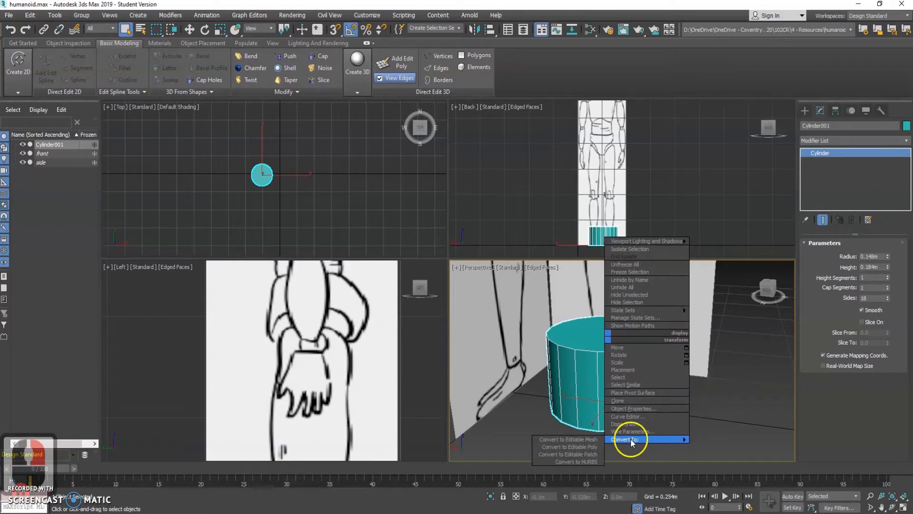
pyautogui.click(595, 447)
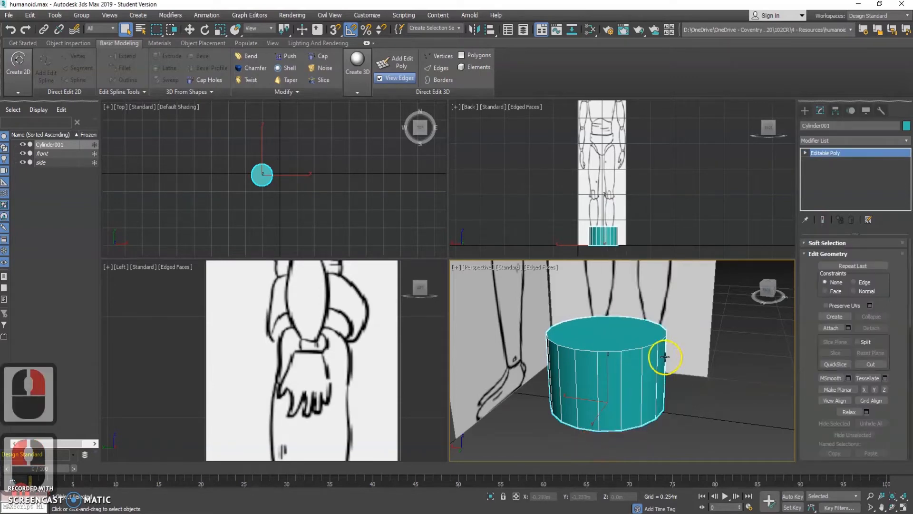
# Step: Switch the Editable Poly to Element sub-object level and select the whole cylinder
pyautogui.scroll(-12, 868, 366)
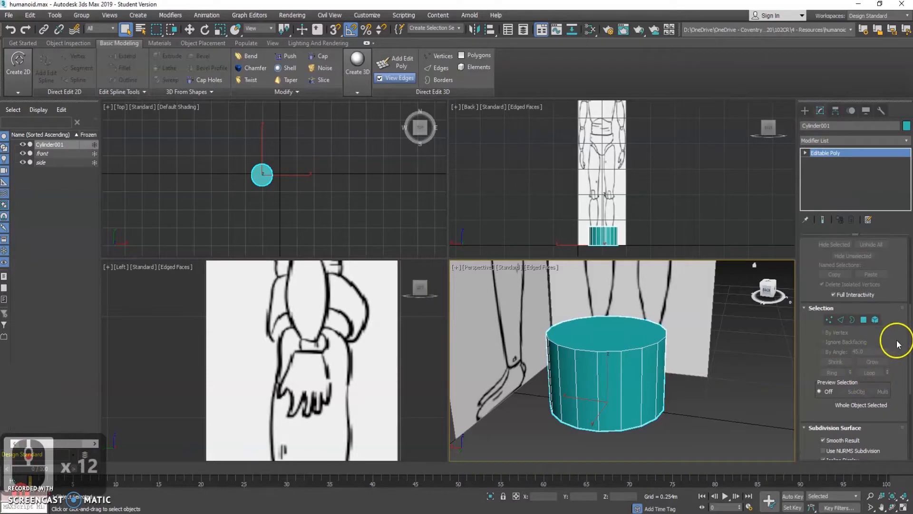
pyautogui.scroll(-14, 890, 346)
pyautogui.scroll(15, 882, 354)
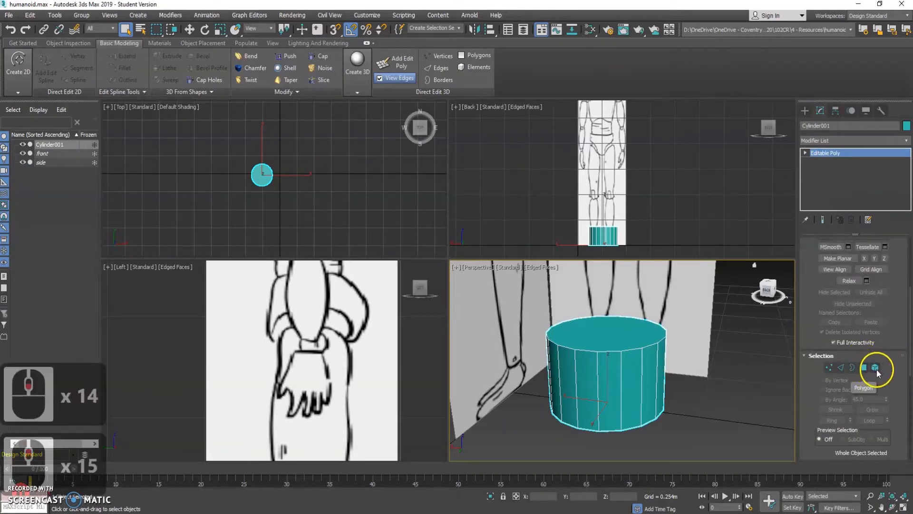
pyautogui.click(876, 367)
pyautogui.click(602, 336)
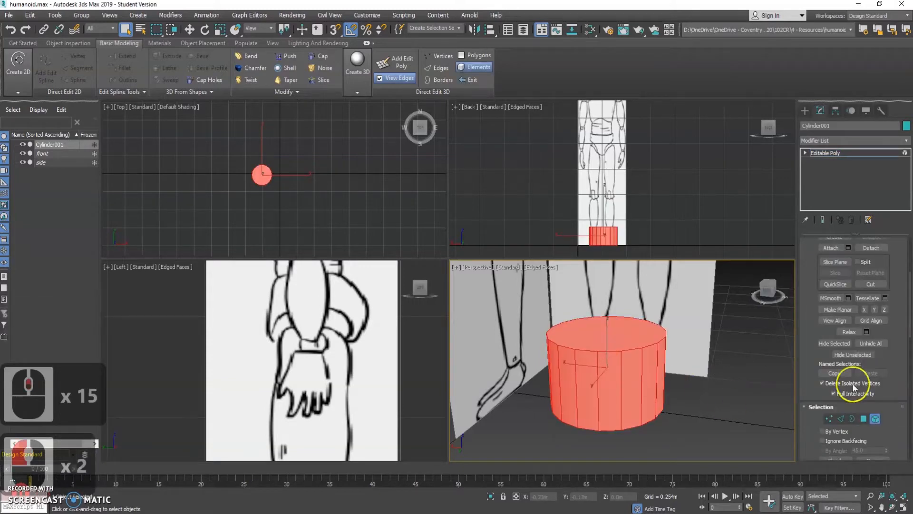
# Step: Maximize the Back view on the figure's lower legs and activate the Move tool for the selected cylinder element
pyautogui.click(625, 242)
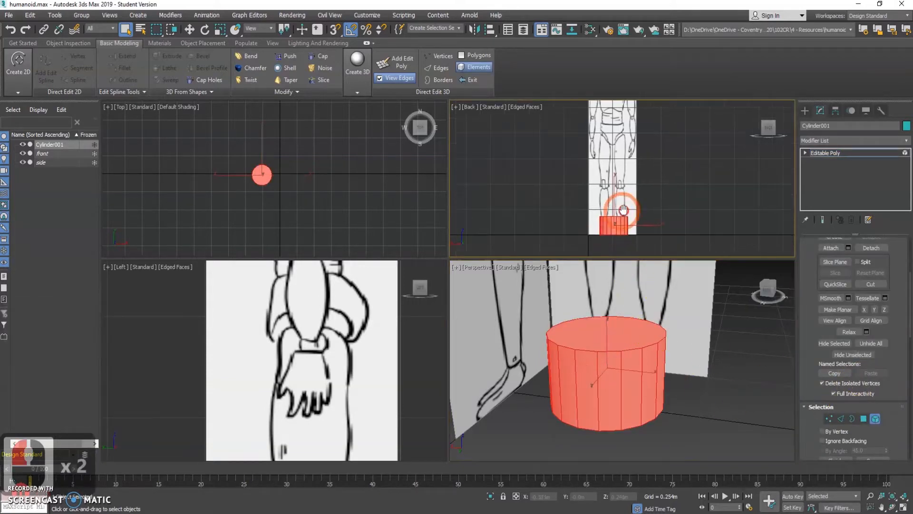
pyautogui.hotkey('alt', 'w')
pyautogui.moveTo(437, 217); pyautogui.dragTo(465, 262, button='middle')
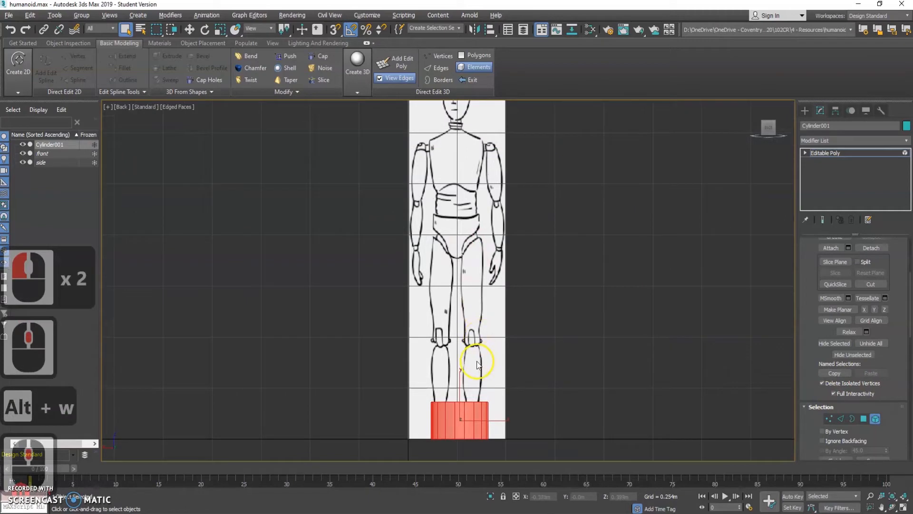
pyautogui.press('w')
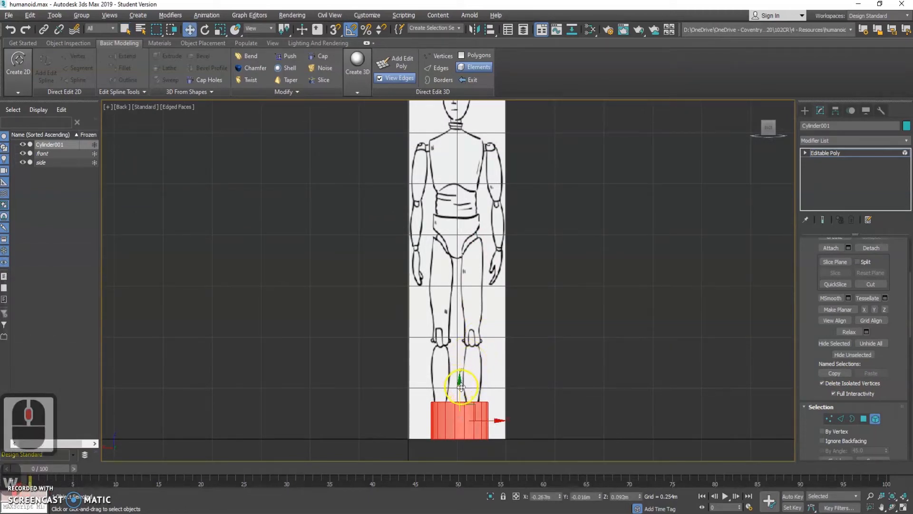
pyautogui.scroll(3, 477, 412)
pyautogui.moveTo(477, 392); pyautogui.dragTo(483, 347, button='middle')
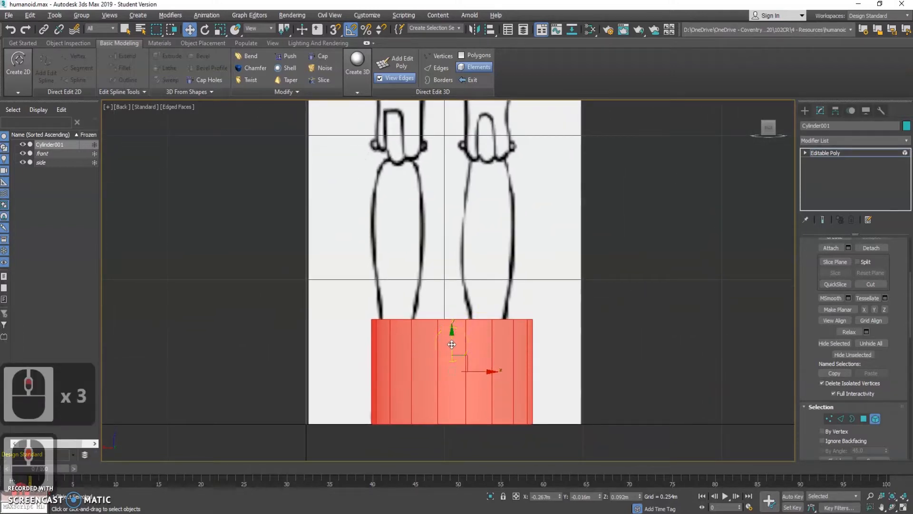
pyautogui.click(531, 366)
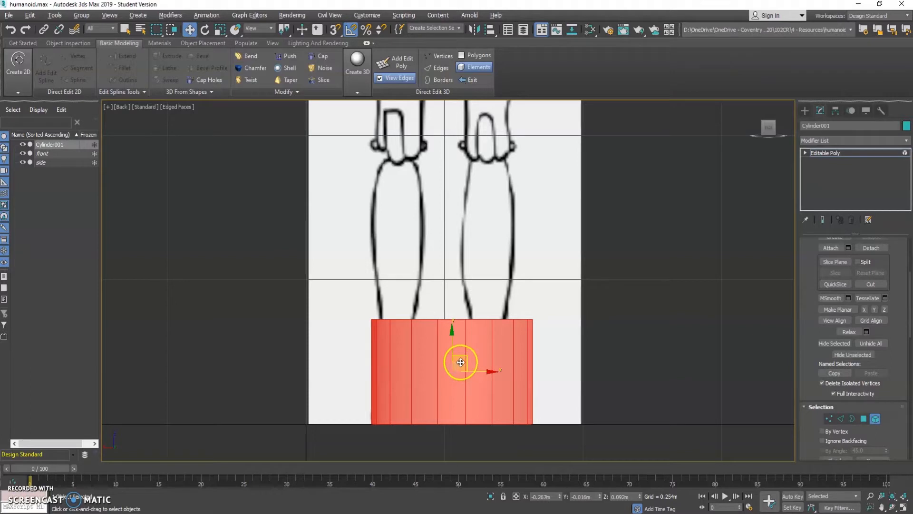
# Step: Try moving the cylinder element freely and along the horizontal axis, and undo both moves
pyautogui.moveTo(461, 362); pyautogui.dragTo(421, 353)
pyautogui.hotkey('ctrl', 'z')
pyautogui.moveTo(494, 373); pyautogui.dragTo(495, 349)
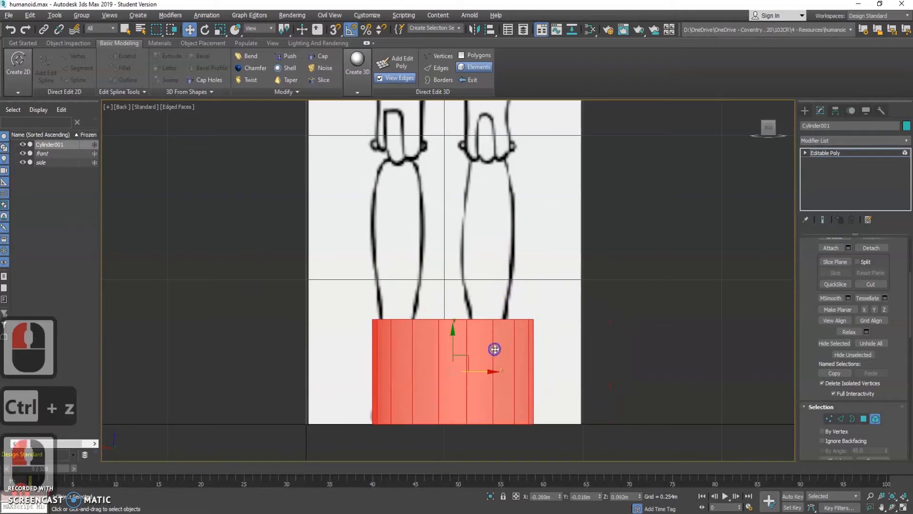
pyautogui.hotkey('ctrl', 'z')
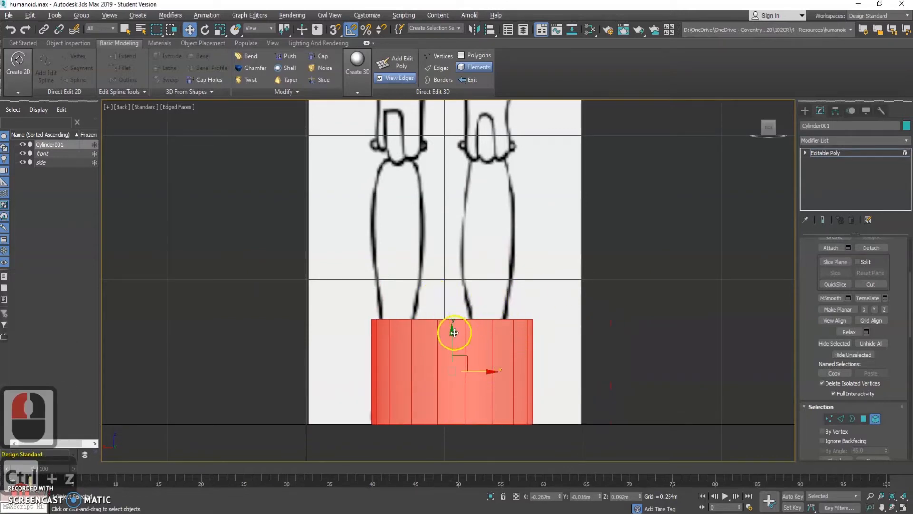
# Step: Raise the cylinder element to the figure's waist at about Z 1.157 m and centre it sideways at about X -0.249 m
pyautogui.moveTo(452, 334); pyautogui.dragTo(452, 127)
pyautogui.moveTo(565, 180); pyautogui.dragTo(579, 373, button='middle')
pyautogui.moveTo(467, 320); pyautogui.dragTo(475, 148)
pyautogui.moveTo(568, 136); pyautogui.dragTo(524, 336, button='middle')
pyautogui.click(460, 303)
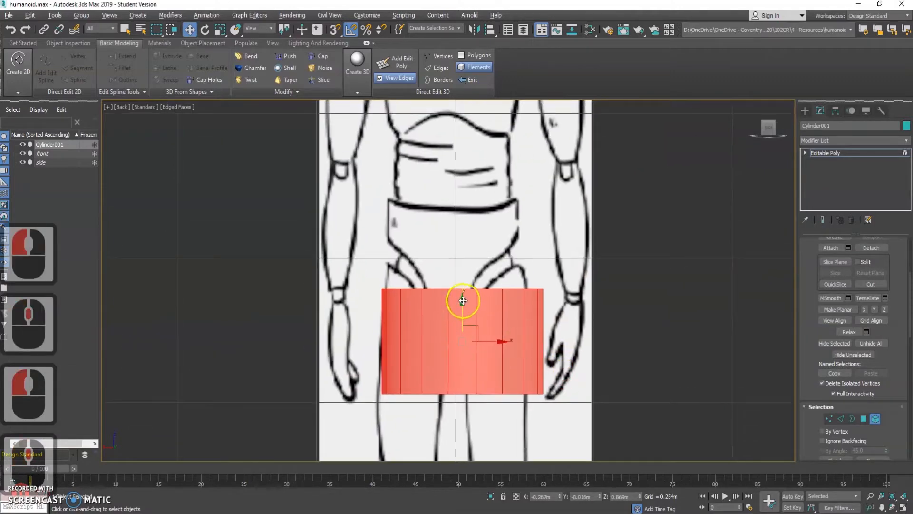
pyautogui.moveTo(463, 301); pyautogui.dragTo(459, 147)
pyautogui.moveTo(530, 262); pyautogui.dragTo(527, 343, button='middle')
pyautogui.click(497, 257)
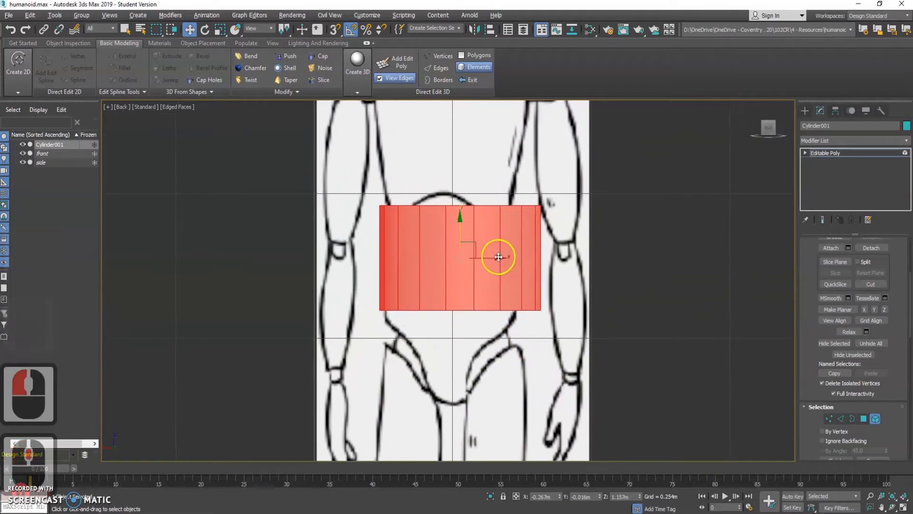
pyautogui.moveTo(495, 260); pyautogui.dragTo(490, 261)
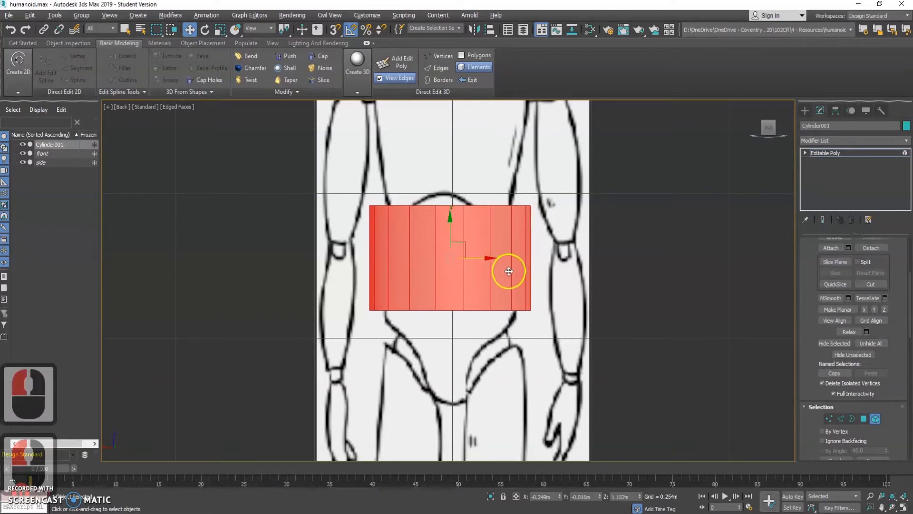
# Step: Restore the four-view layout, frame the cylinder in the Perspective view and activate the Scale tool
pyautogui.hotkey('alt', 'w')
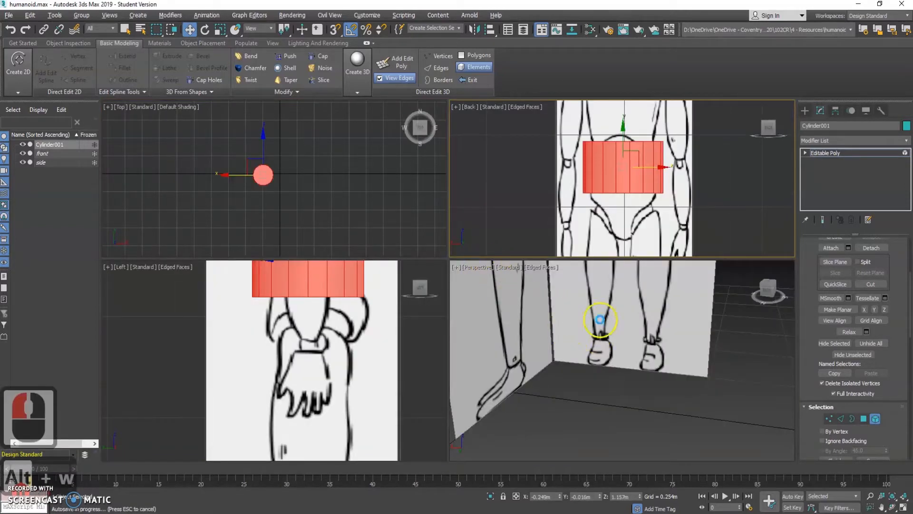
pyautogui.scroll(-1, 572, 409)
pyautogui.moveTo(644, 311); pyautogui.dragTo(615, 5, button='middle')
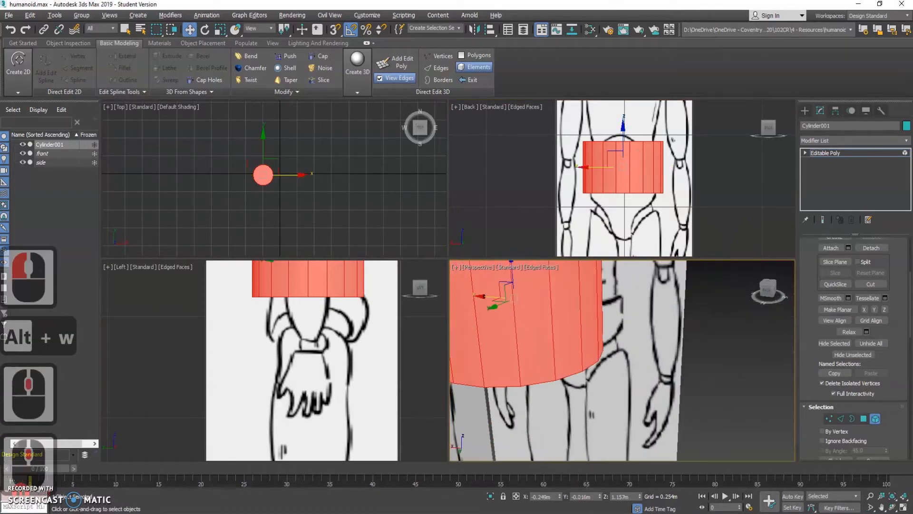
pyautogui.moveTo(581, 289); pyautogui.dragTo(653, 355, button='middle')
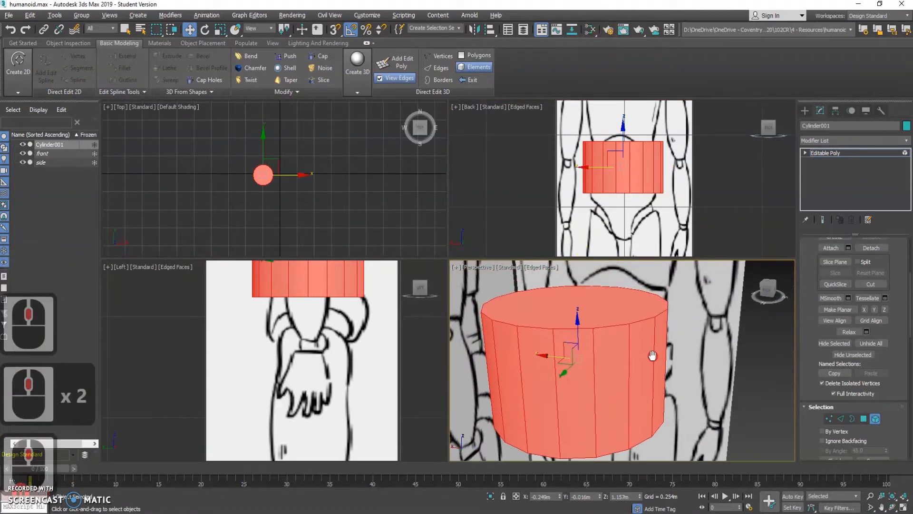
pyautogui.press('r')
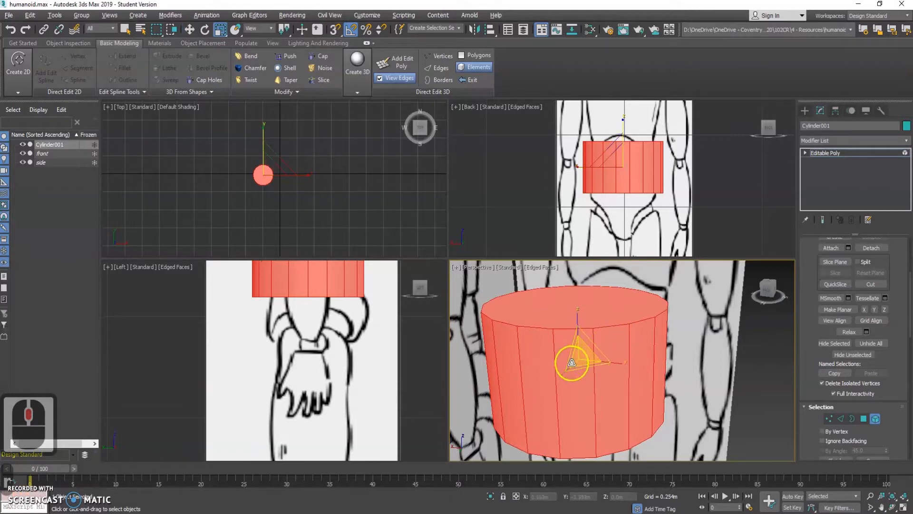
# Step: Try enlarging the cylinder element in its horizontal XY plane, and undo the scaling
pyautogui.moveTo(584, 363)
pyautogui.mouseDown()
pyautogui.moveTo(562, 367)
pyautogui.moveTo(605, 362)
pyautogui.moveTo(634, 373)
pyautogui.moveTo(602, 367)
pyautogui.moveTo(588, 380)
pyautogui.mouseUp()
pyautogui.hotkey('ctrl', 'z')
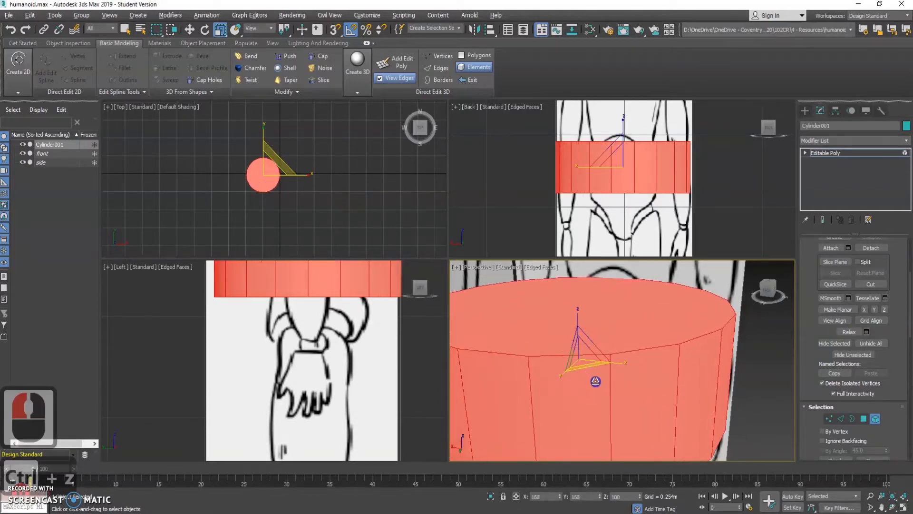
pyautogui.hotkey('ctrl', 'z')
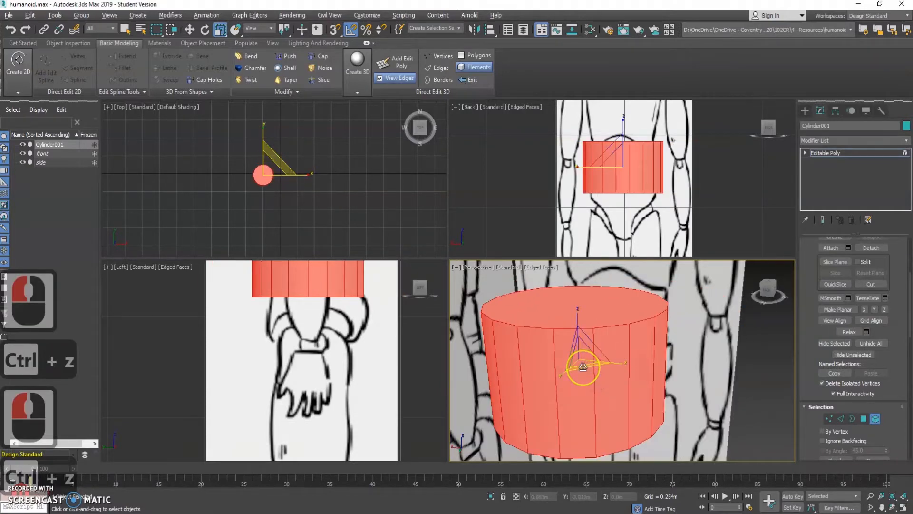
# Step: Scale the cylinder element down in the XY plane to match the waist width of the front reference
pyautogui.moveTo(583, 367)
pyautogui.mouseDown()
pyautogui.moveTo(565, 345)
pyautogui.moveTo(584, 360)
pyautogui.mouseUp()
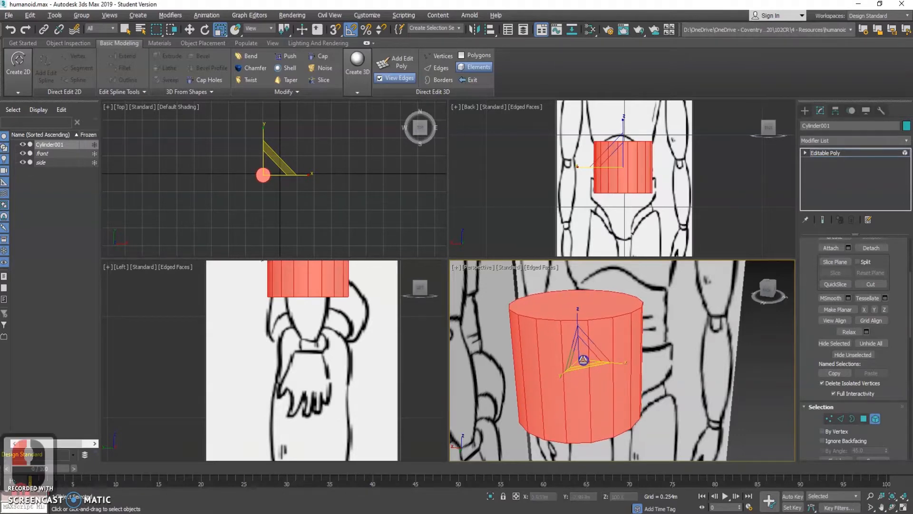
pyautogui.scroll(5, 268, 169)
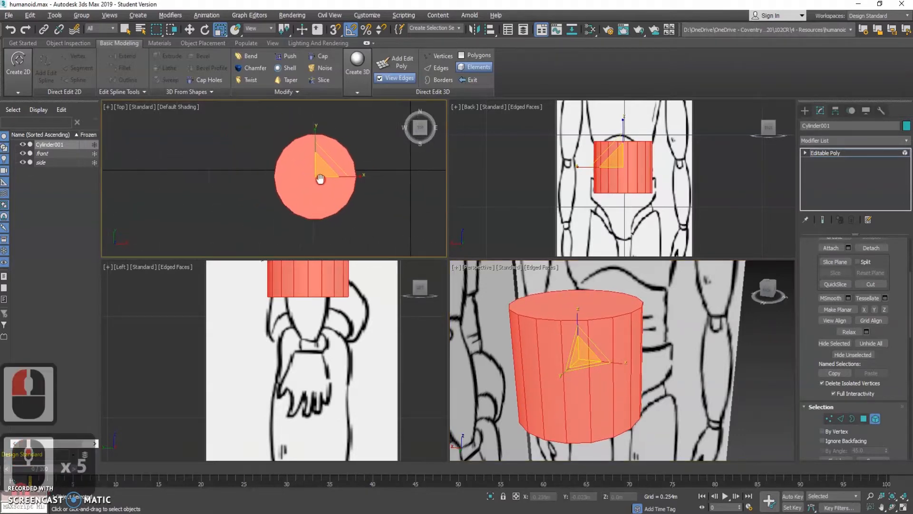
pyautogui.click(325, 180)
pyautogui.click(292, 133)
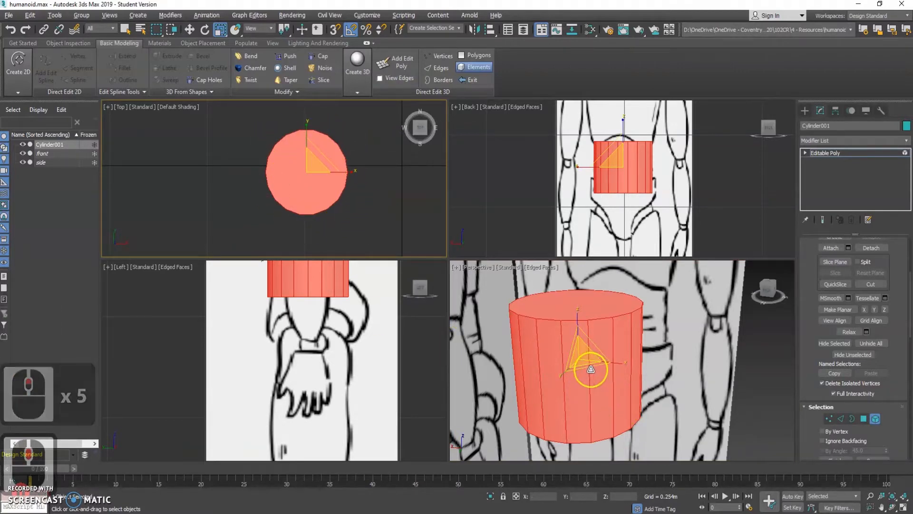
# Step: Deselect and reselect the cylinder element, try scaling it along the X axis only, and undo that scaling
pyautogui.click(668, 361)
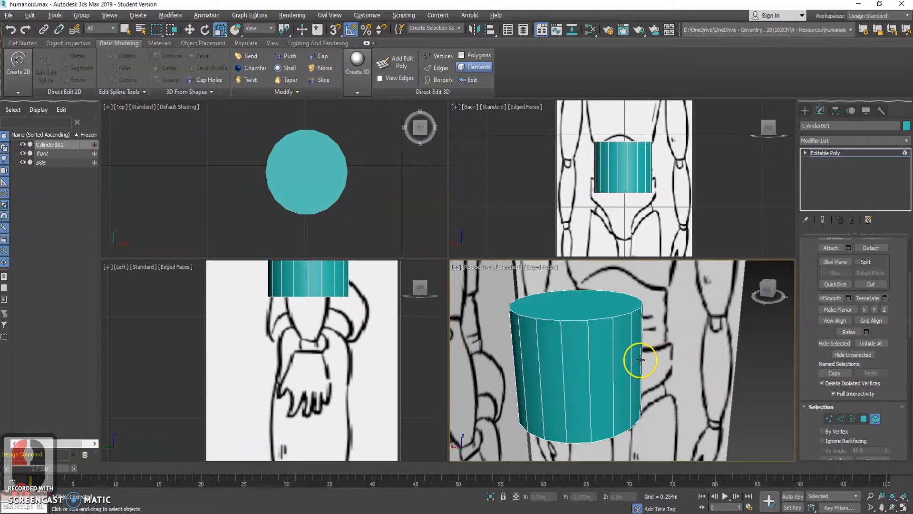
pyautogui.click(625, 364)
pyautogui.press('w')
pyautogui.press('r')
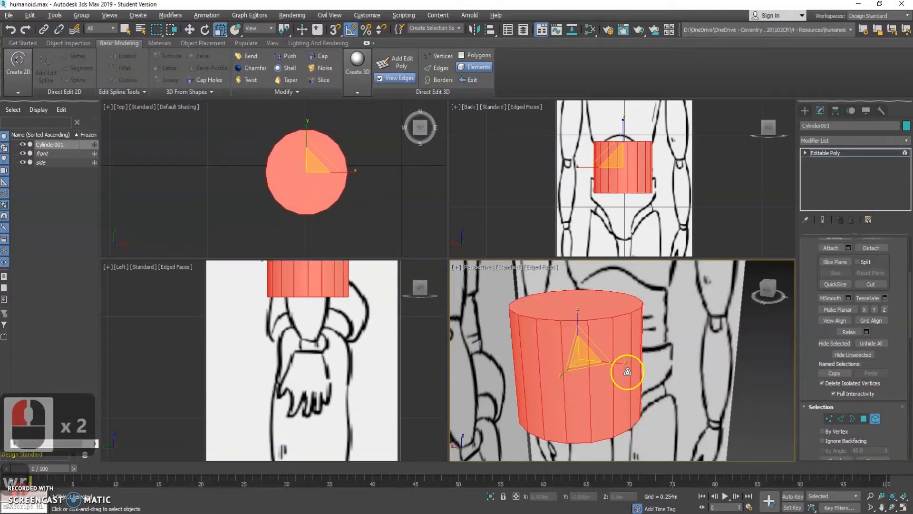
pyautogui.moveTo(625, 364); pyautogui.dragTo(638, 366)
pyautogui.hotkey('ctrl', 'z')
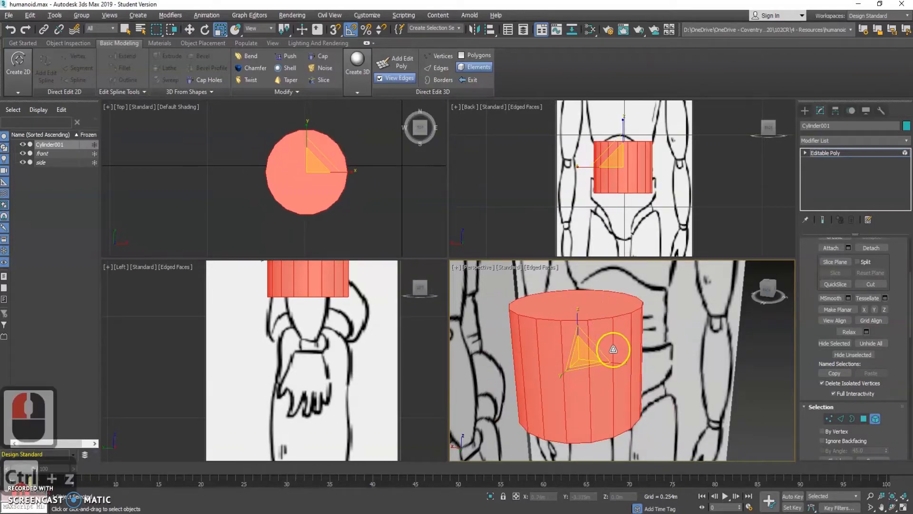
# Step: Scale the cylinder element down vertically to fit the abdomen section and raise it to about Z 1.17 m
pyautogui.click(626, 120)
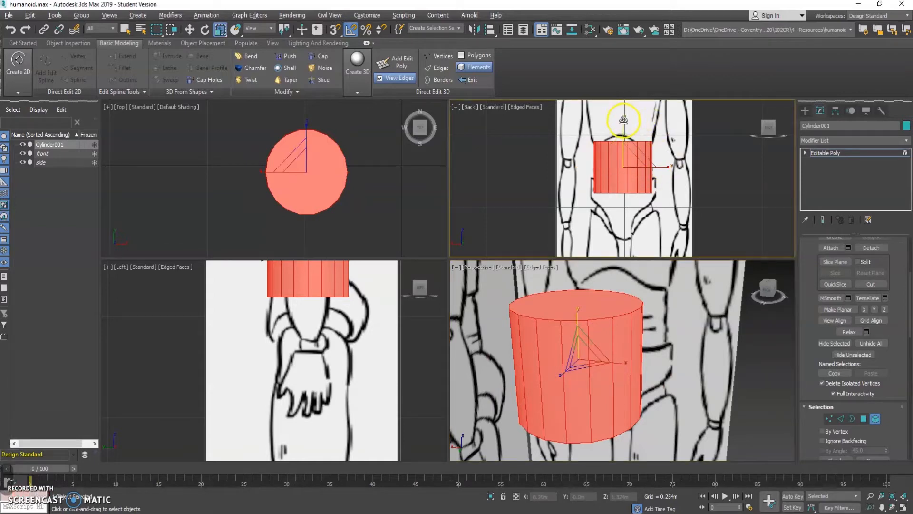
pyautogui.moveTo(624, 122); pyautogui.dragTo(623, 146)
pyautogui.press('w')
pyautogui.click(624, 123)
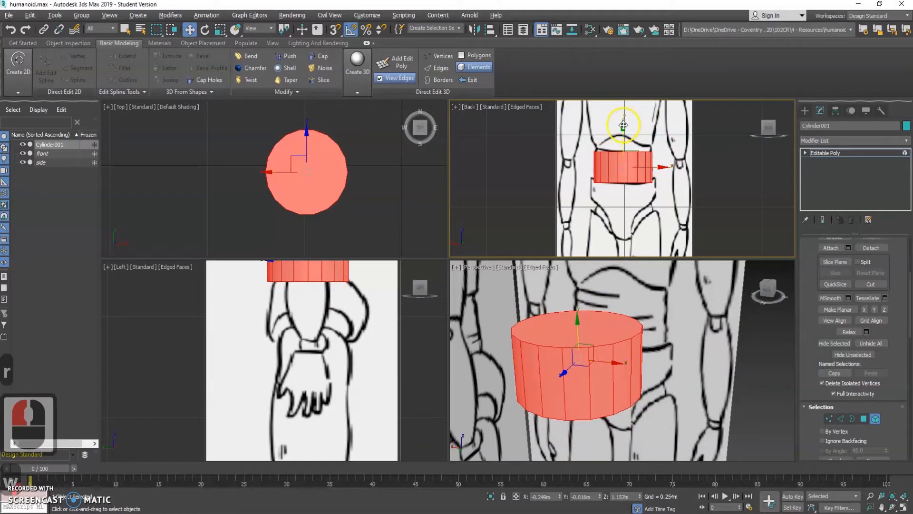
pyautogui.moveTo(624, 126); pyautogui.dragTo(624, 122)
# Step: Examine the deselected cylinder against the side reference in the Left view with see-through display, and return it to solid display
pyautogui.moveTo(360, 299); pyautogui.dragTo(346, 404, button='middle')
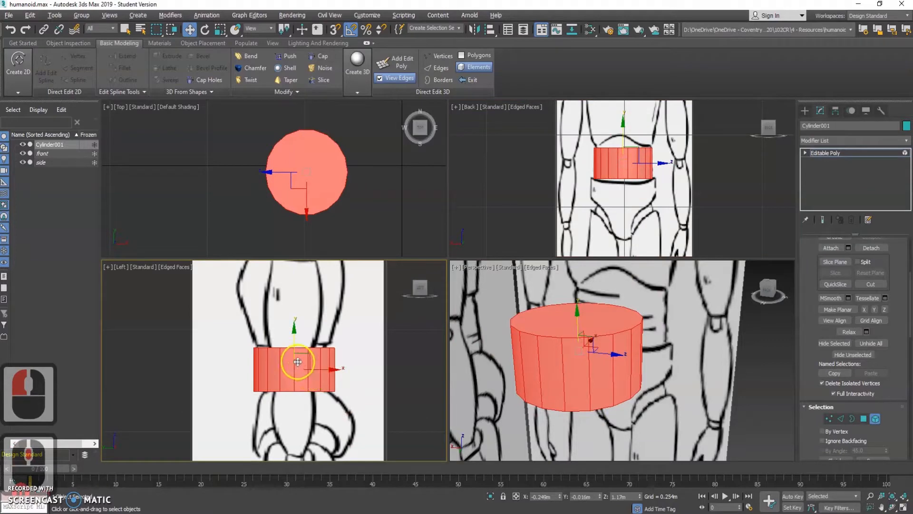
pyautogui.scroll(2, 298, 362)
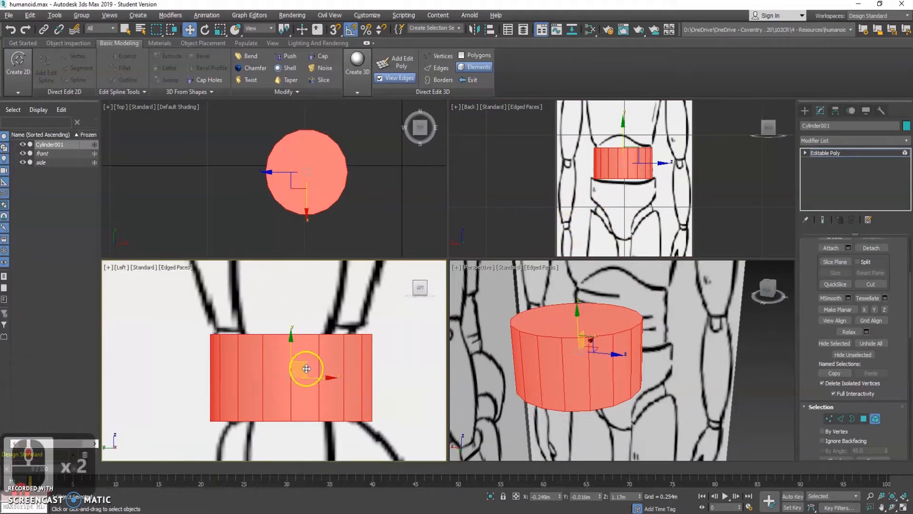
pyautogui.hotkey('alt', 'x')
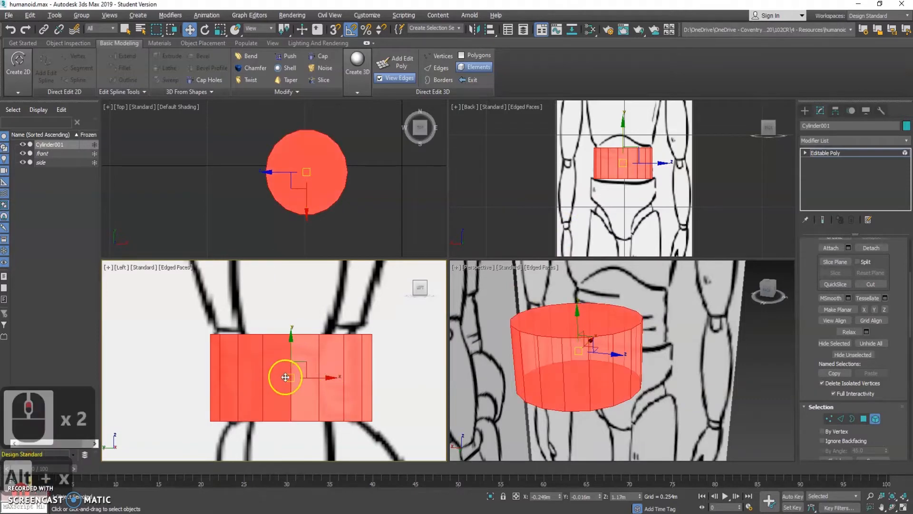
pyautogui.scroll(2, 286, 377)
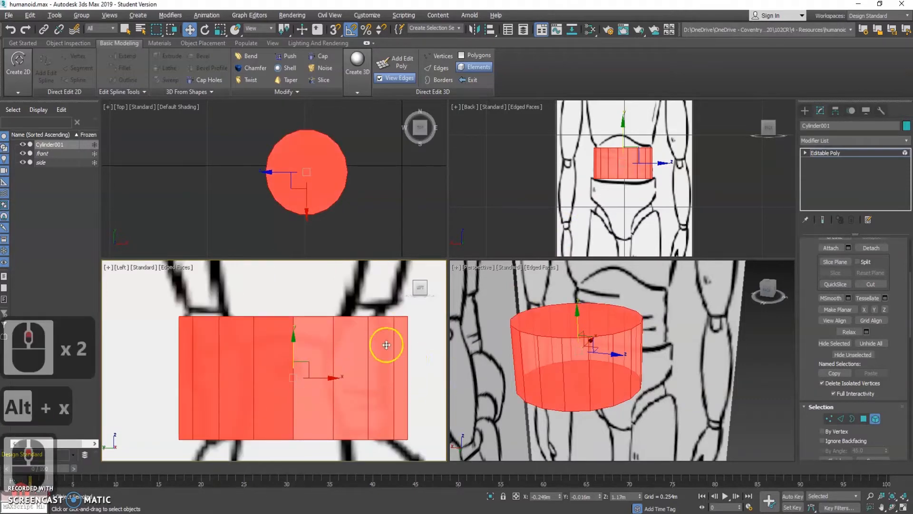
pyautogui.click(374, 353)
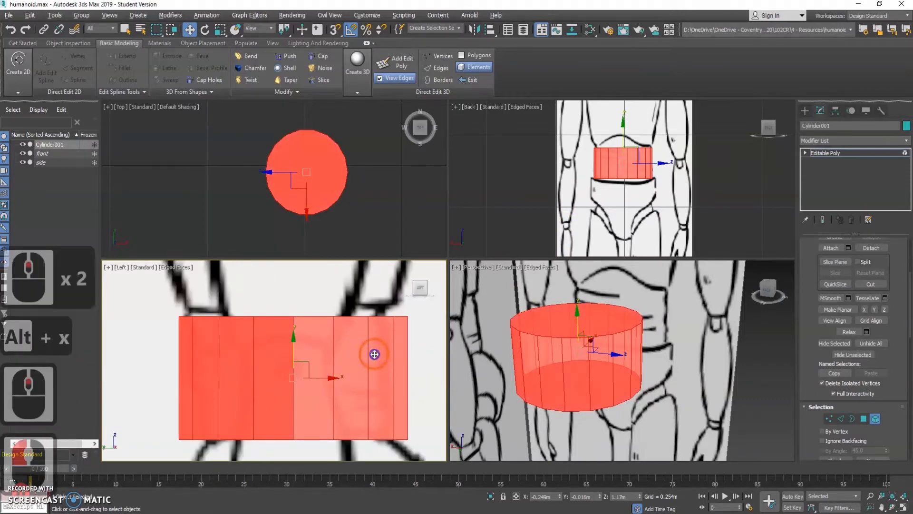
pyautogui.click(442, 371)
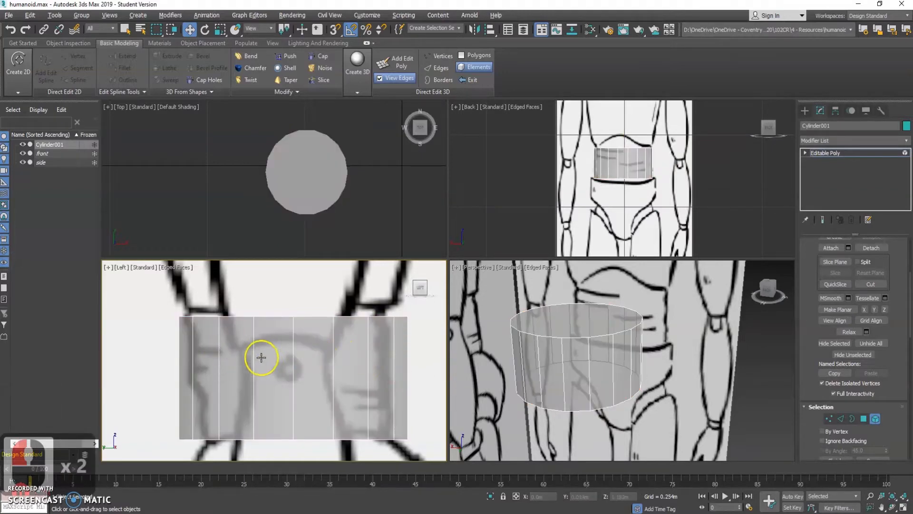
pyautogui.hotkey('alt', 'x')
pyautogui.hotkey('alt', 'x')
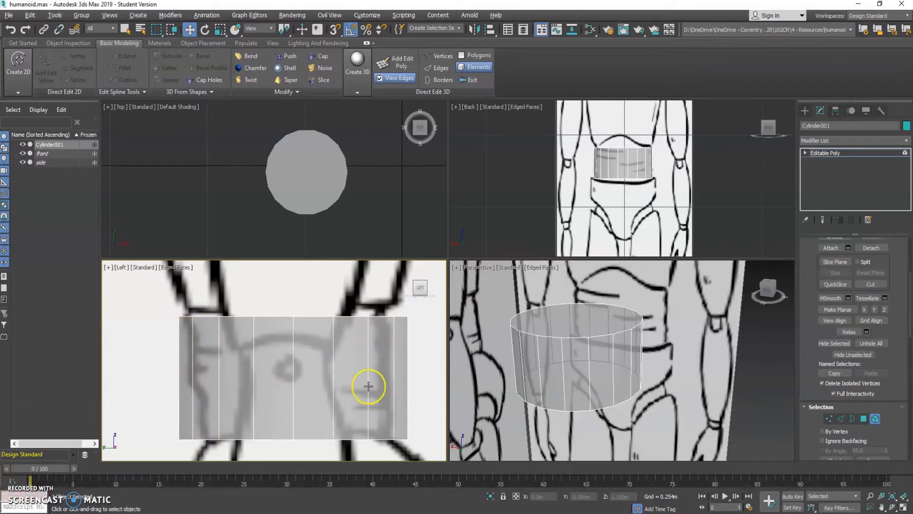
pyautogui.hotkey('alt', 'x')
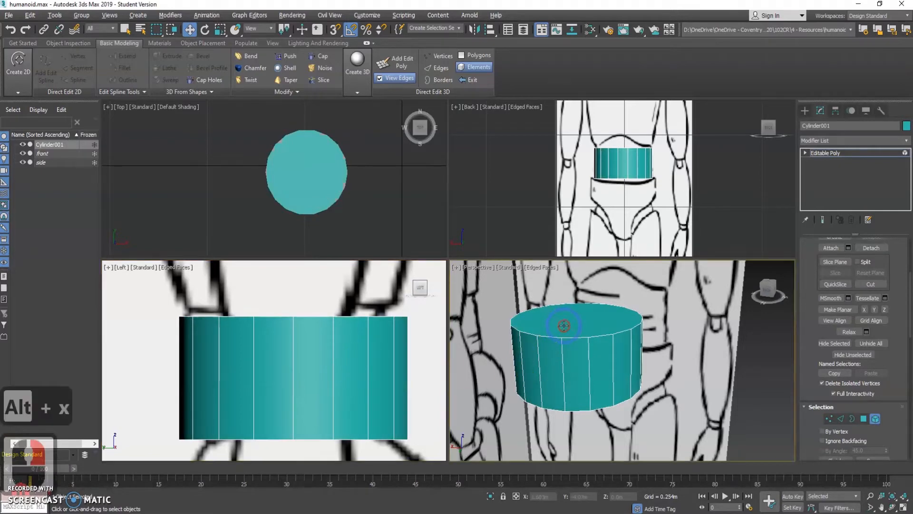
# Step: Scale the cylinder element down along its depth in the Left view to match the waist in the side reference
pyautogui.click(572, 334)
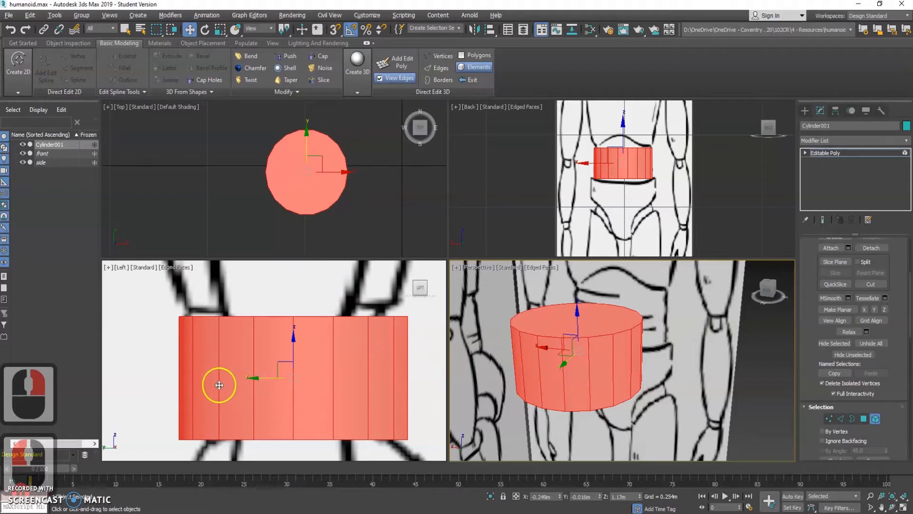
pyautogui.press('r')
pyautogui.moveTo(342, 379); pyautogui.dragTo(337, 379)
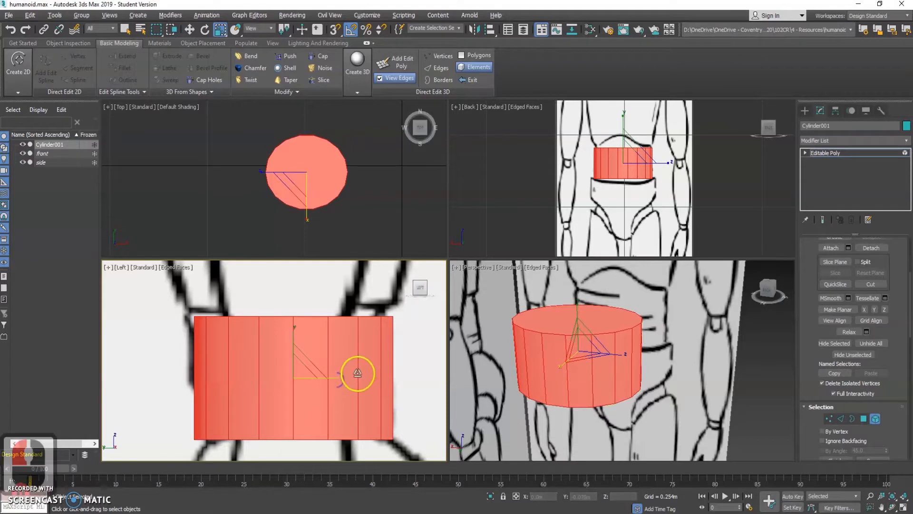
pyautogui.hotkey('alt', 'x')
pyautogui.hotkey('alt', 'x')
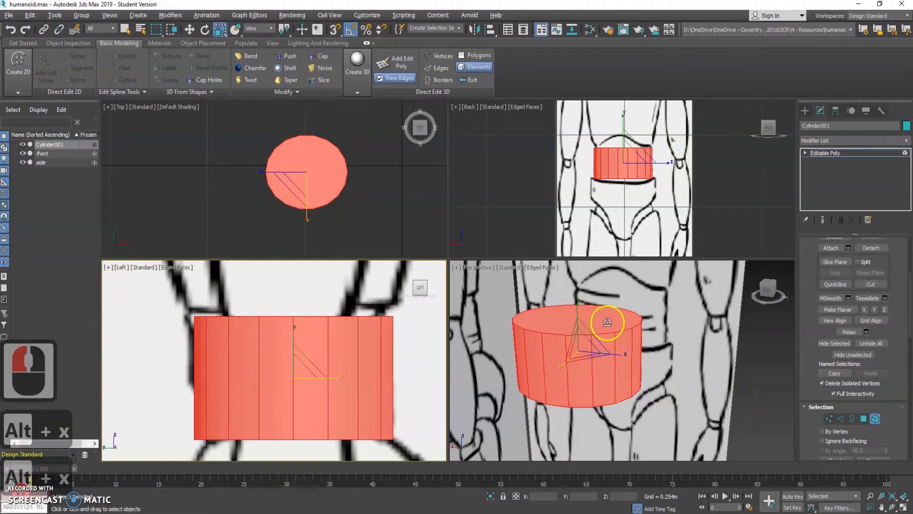
# Step: Delete the cylinder's top and bottom cap polygons in the Perspective view to leave an open tube
pyautogui.moveTo(615, 321); pyautogui.dragTo(634, 320, button='middle')
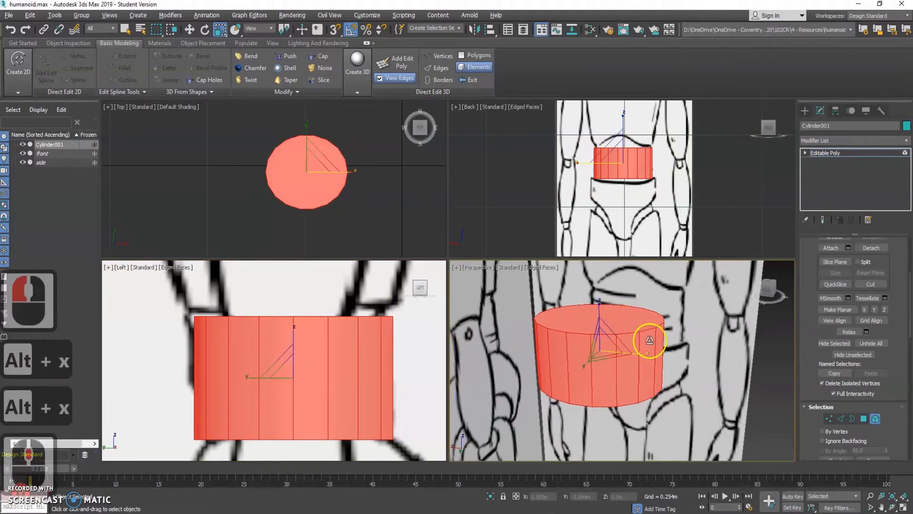
pyautogui.click(657, 323)
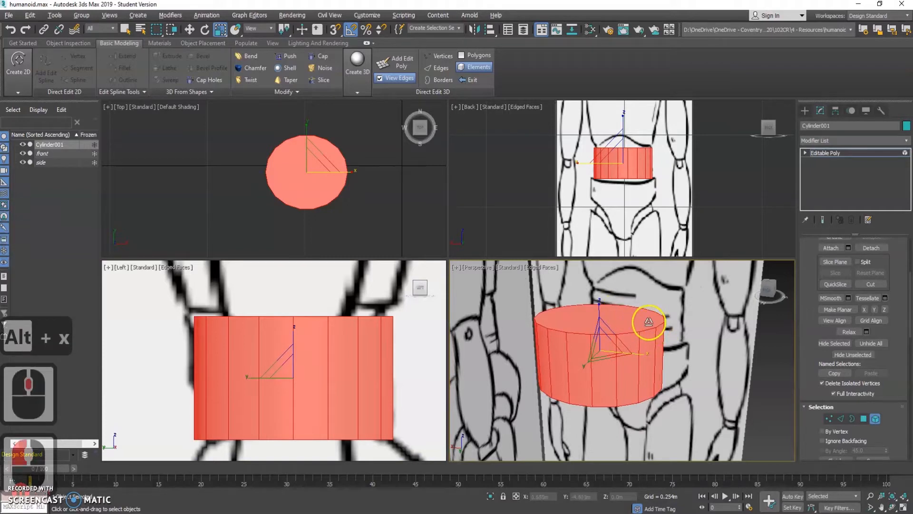
pyautogui.hotkey('alt', 'w')
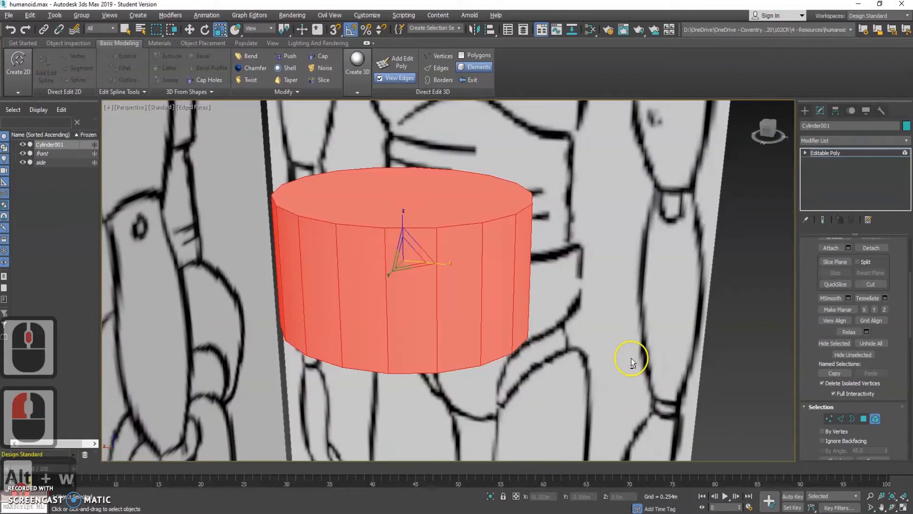
pyautogui.keyDown('alt'); pyautogui.moveTo(489, 273); pyautogui.dragTo(465, 290, button='middle'); pyautogui.keyUp('alt')
pyautogui.rightClick(460, 224)
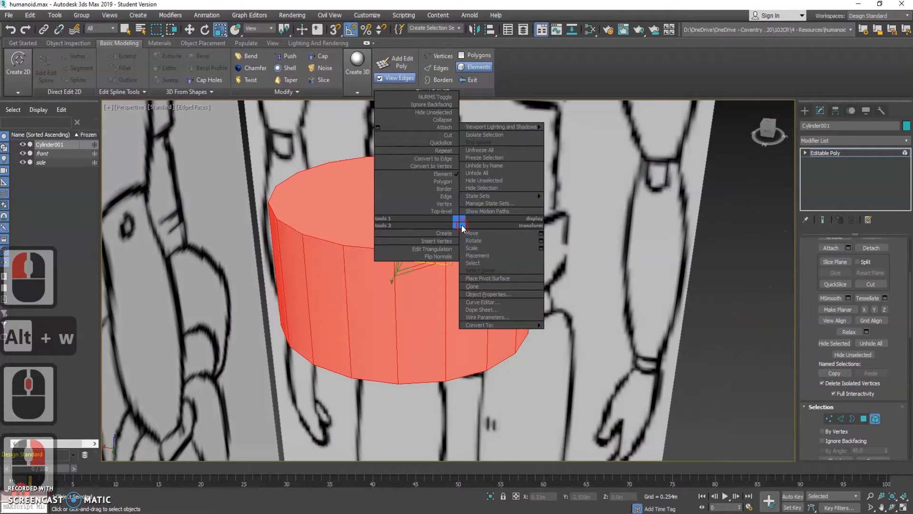
pyautogui.click(442, 181)
pyautogui.click(418, 204)
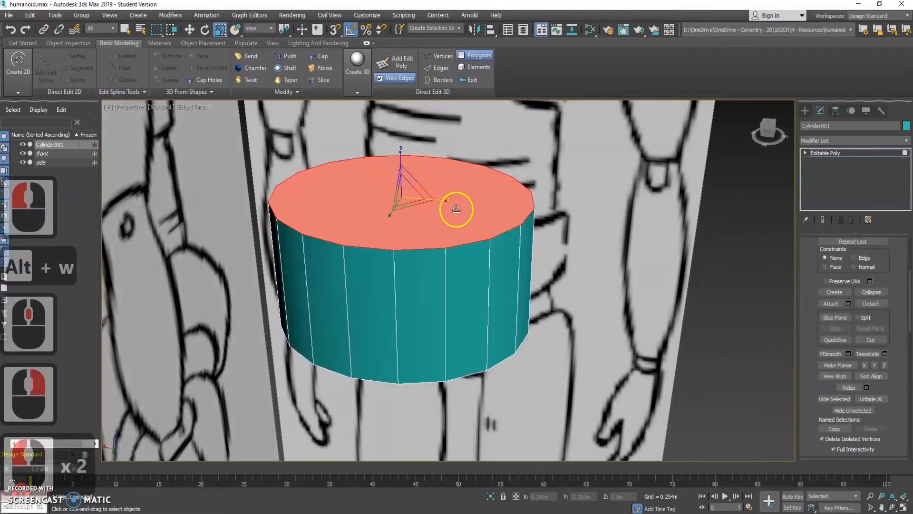
pyautogui.keyDown('alt'); pyautogui.moveTo(421, 316); pyautogui.dragTo(427, 250, button='middle'); pyautogui.keyUp('alt')
pyautogui.keyDown('ctrl'); pyautogui.click(416, 278); pyautogui.keyUp('ctrl')
pyautogui.keyDown('alt'); pyautogui.moveTo(434, 197); pyautogui.dragTo(419, 285, button='middle'); pyautogui.keyUp('alt')
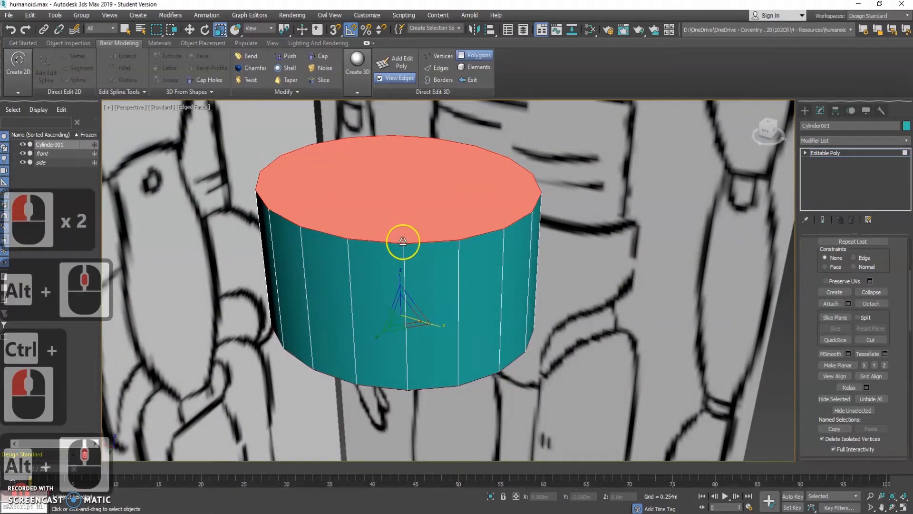
pyautogui.press('Delete')
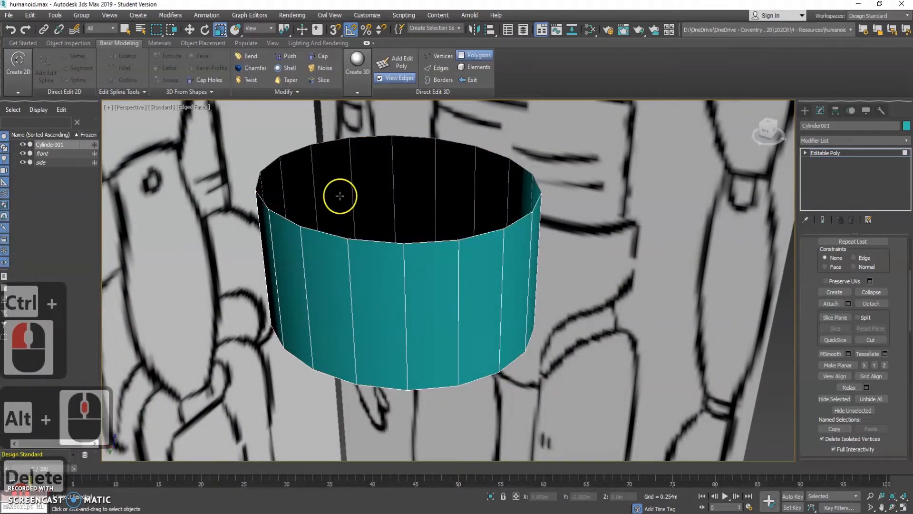
# Step: Select the vertical edges on the tube's +X side one by one and delete them to remove that half
pyautogui.scroll(-2, 401, 291)
pyautogui.moveTo(399, 289); pyautogui.dragTo(450, 272, button='middle')
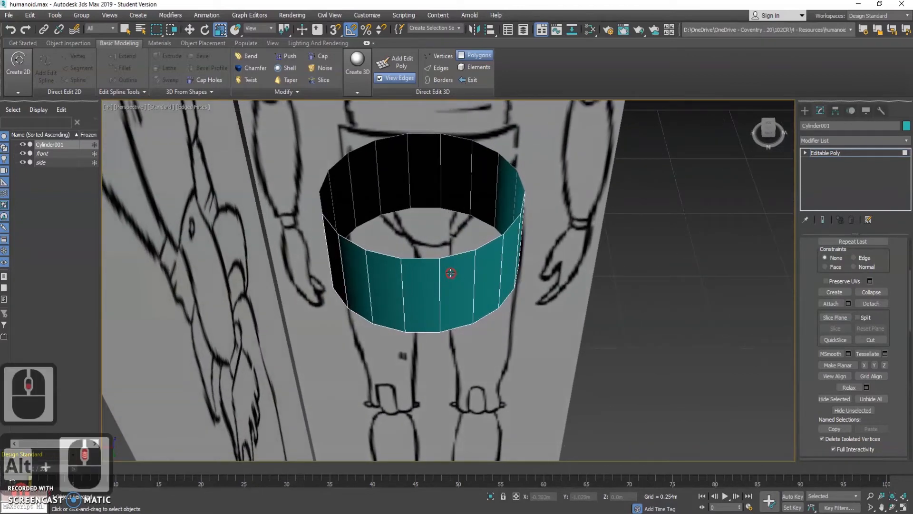
pyautogui.keyDown('alt'); pyautogui.moveTo(444, 284); pyautogui.dragTo(442, 275, button='middle'); pyautogui.keyUp('alt')
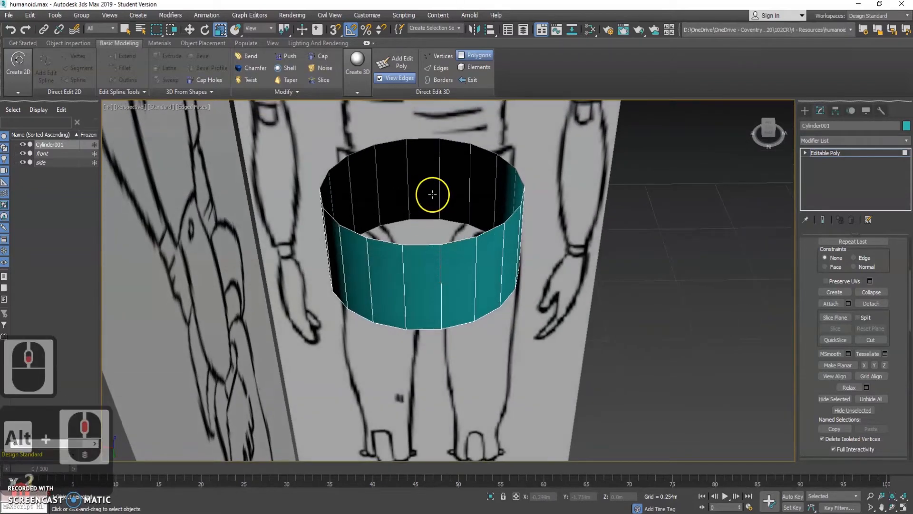
pyautogui.rightClick(432, 195)
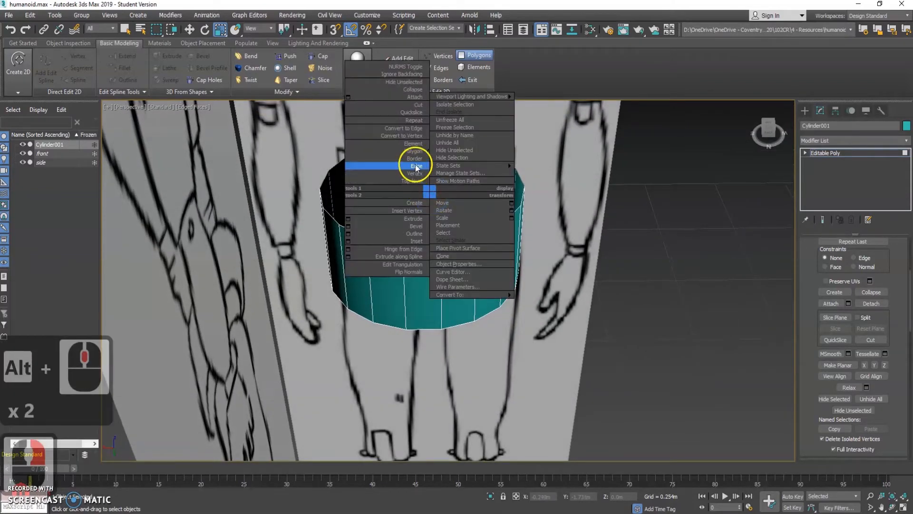
pyautogui.click(402, 166)
pyautogui.click(408, 170)
pyautogui.keyDown('ctrl'); pyautogui.click(375, 163); pyautogui.keyUp('ctrl')
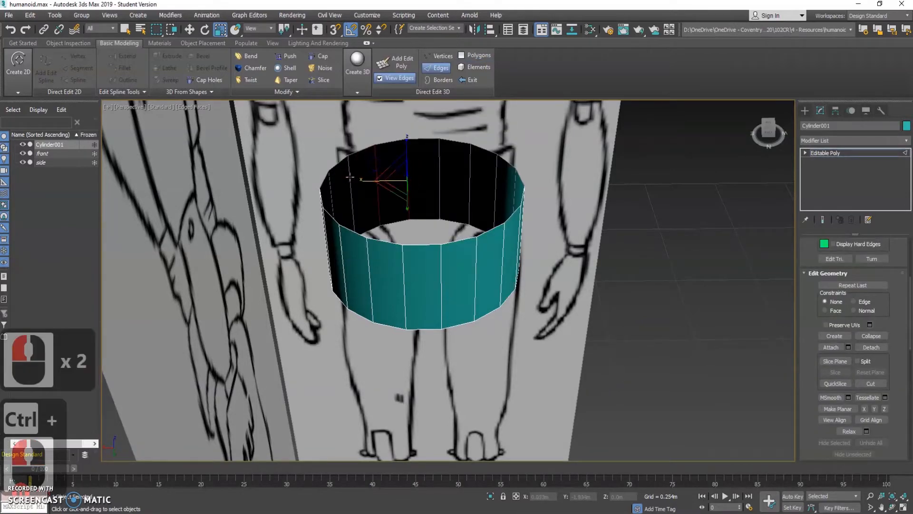
pyautogui.keyDown('ctrl'); pyautogui.click(335, 194); pyautogui.keyUp('ctrl')
pyautogui.keyDown('alt'); pyautogui.moveTo(332, 192); pyautogui.dragTo(357, 206, button='middle'); pyautogui.keyUp('alt')
pyautogui.keyDown('ctrl'); pyautogui.click(369, 233); pyautogui.keyUp('ctrl')
pyautogui.keyDown('ctrl'); pyautogui.click(375, 223); pyautogui.keyUp('ctrl')
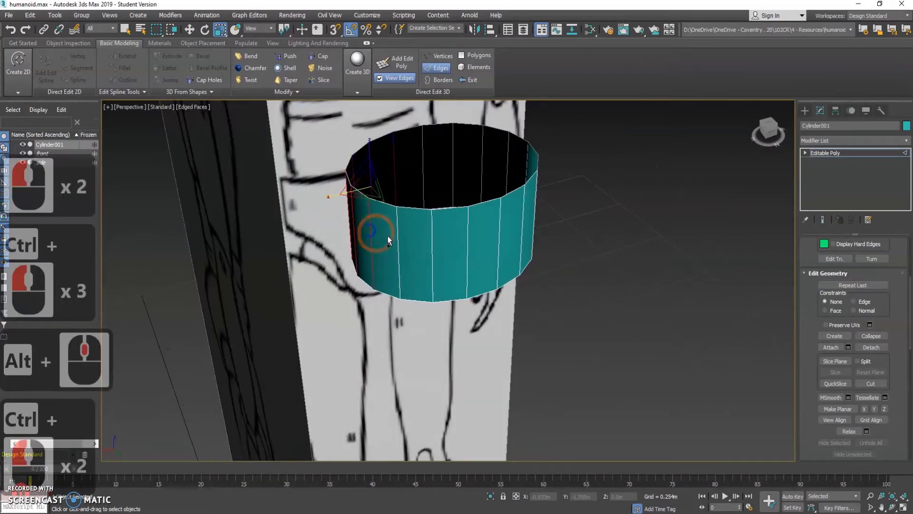
pyautogui.keyDown('ctrl'); pyautogui.click(399, 236); pyautogui.keyUp('ctrl')
pyautogui.keyDown('ctrl'); pyautogui.click(433, 240); pyautogui.keyUp('ctrl')
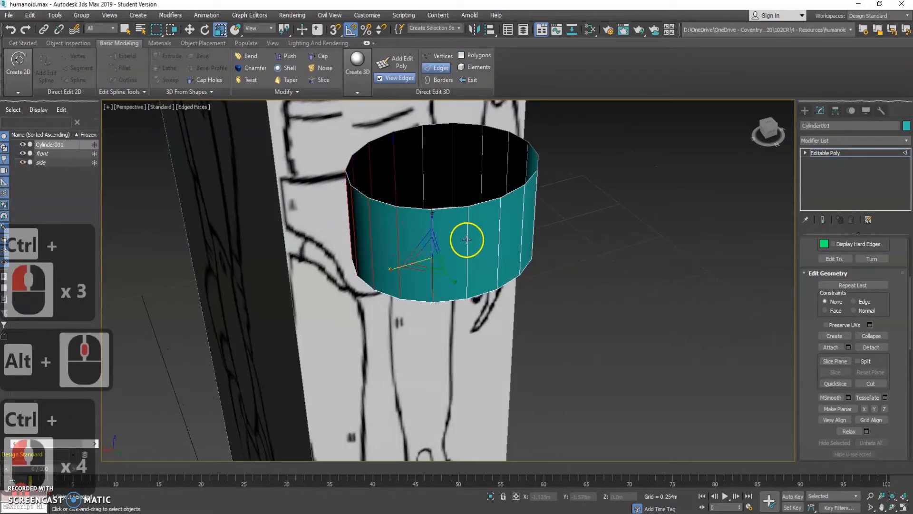
pyautogui.keyDown('alt'); pyautogui.moveTo(522, 245); pyautogui.dragTo(450, 206, button='middle'); pyautogui.keyUp('alt')
pyautogui.press('Delete')
# Step: Select the half tube's two open vertical end edges and move them along X to the figure's centre line
pyautogui.hotkey('alt', 'w')
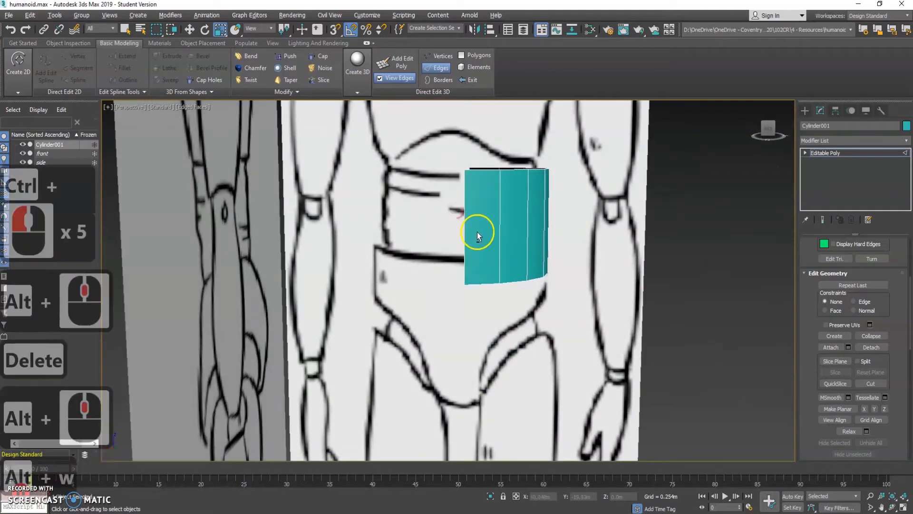
pyautogui.scroll(3, 636, 163)
pyautogui.moveTo(636, 163)
pyautogui.mouseDown(button='middle')
pyautogui.moveTo(638, 151)
pyautogui.moveTo(627, 154)
pyautogui.mouseUp(button='middle')
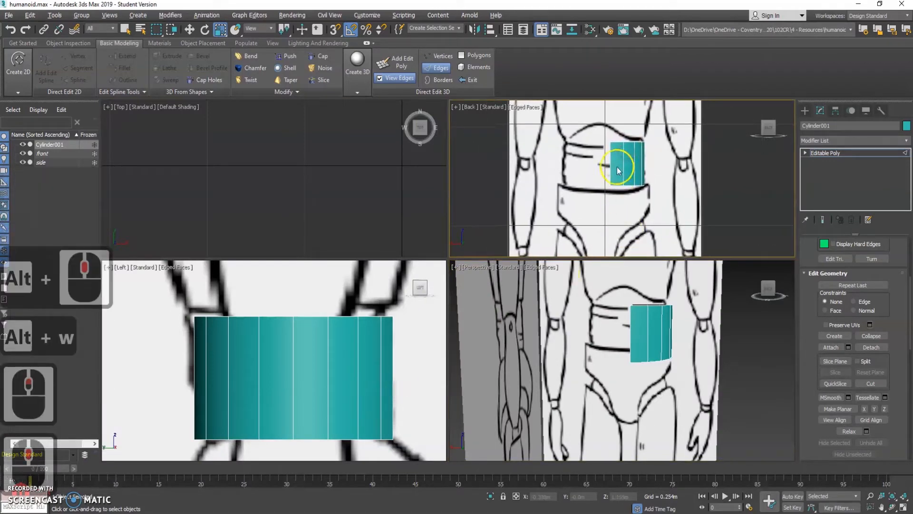
pyautogui.scroll(3, 628, 320)
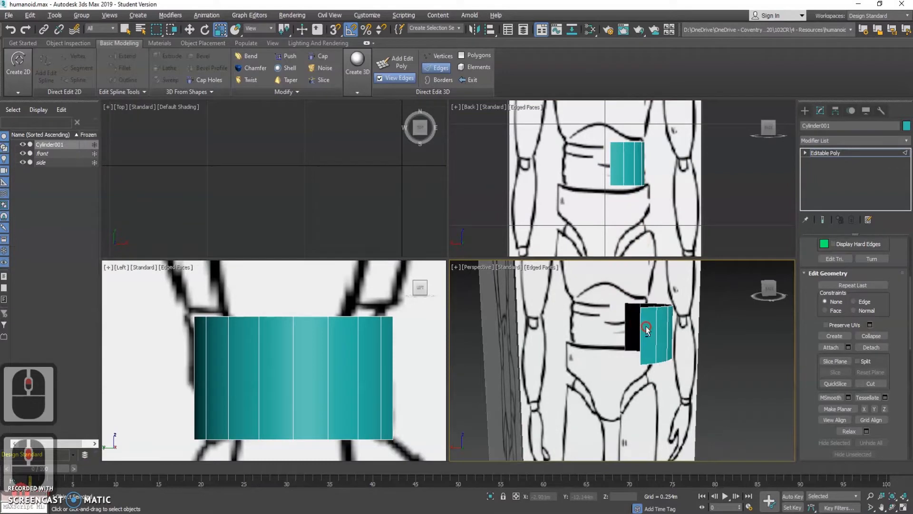
pyautogui.keyDown('alt'); pyautogui.moveTo(628, 321); pyautogui.dragTo(633, 323, button='middle'); pyautogui.keyUp('alt')
pyautogui.click(619, 318)
pyautogui.keyDown('ctrl'); pyautogui.click(642, 327); pyautogui.keyUp('ctrl')
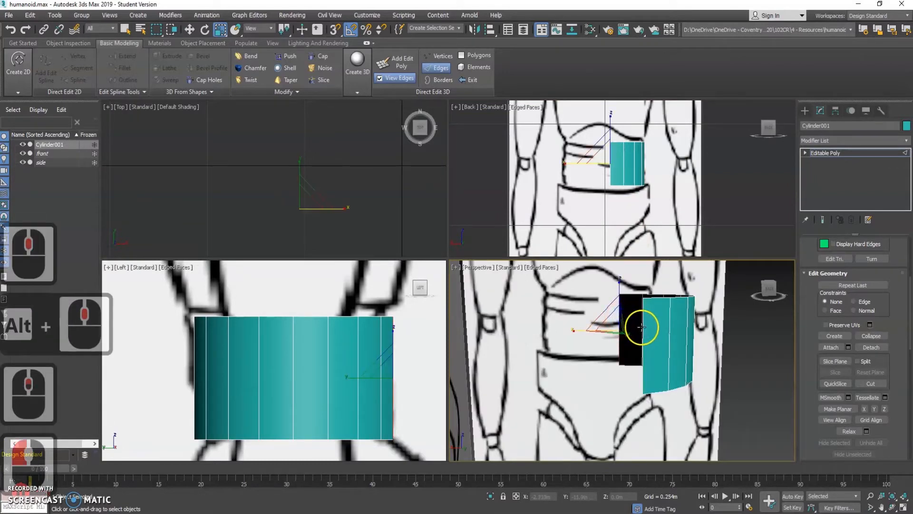
pyautogui.press('w')
pyautogui.moveTo(608, 348); pyautogui.dragTo(597, 349)
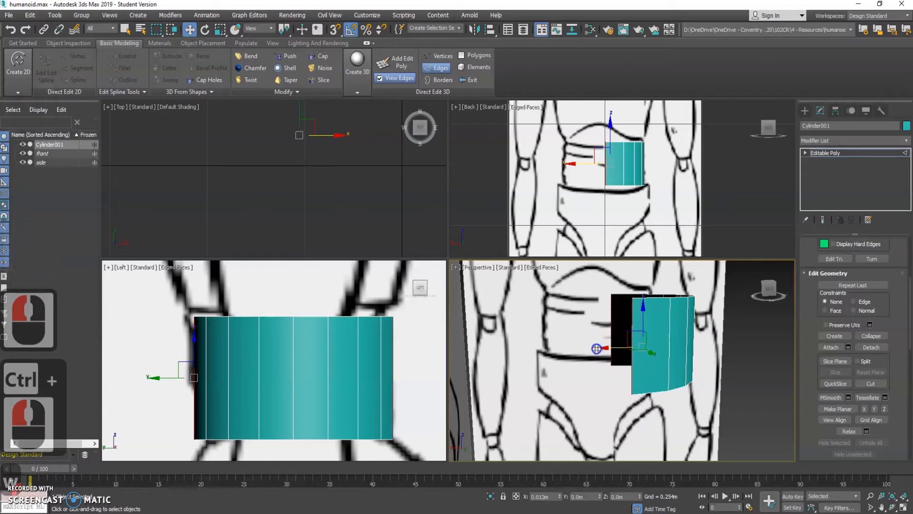
# Step: Fine-tune the X position of the two open end edges against the centre grid line in the Back view
pyautogui.click(597, 206)
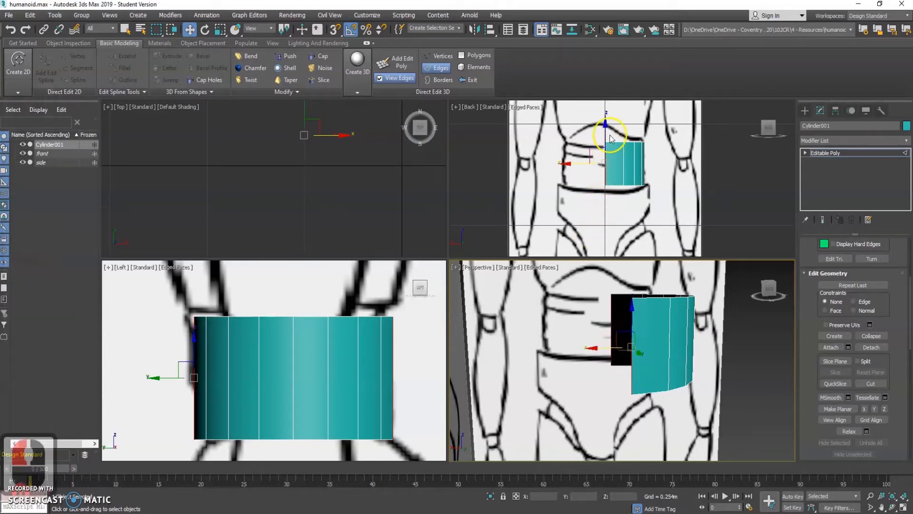
pyautogui.scroll(2, 606, 143)
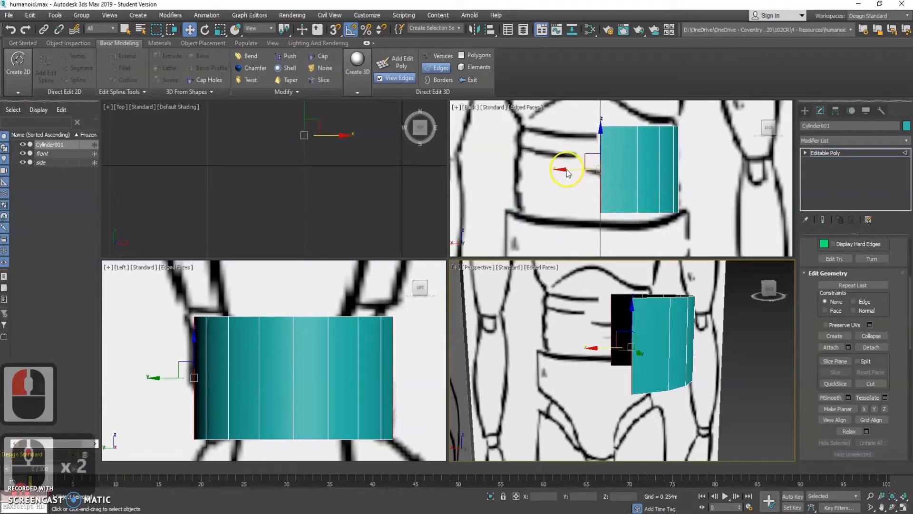
pyautogui.press('w')
pyautogui.moveTo(643, 171); pyautogui.dragTo(642, 170)
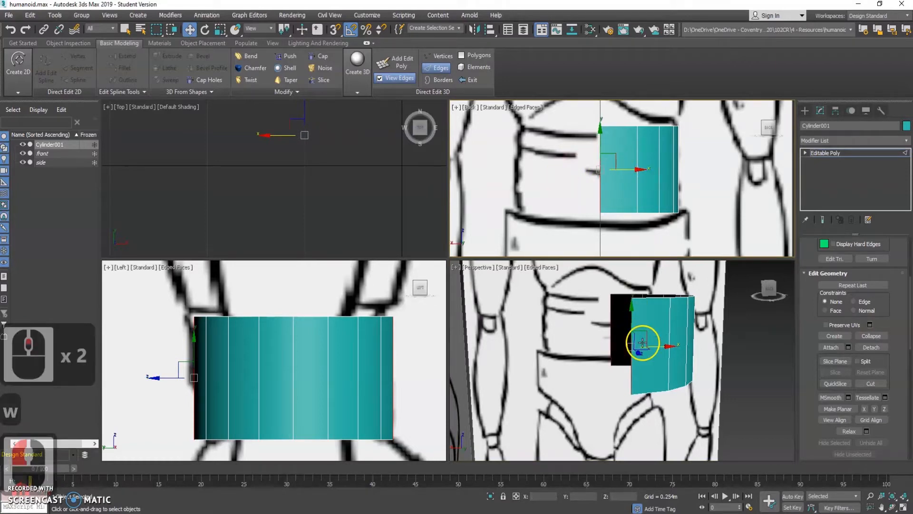
# Step: Check the half tube against the front reference in the maximized Perspective view and save the scene
pyautogui.scroll(-2, 644, 343)
pyautogui.moveTo(669, 357)
pyautogui.keyDown('alt'); pyautogui.mouseDown(button='middle')
pyautogui.moveTo(642, 359)
pyautogui.moveTo(658, 369)
pyautogui.mouseUp(button='middle'); pyautogui.keyUp('alt')
pyautogui.hotkey('alt', 'w')
pyautogui.scroll(-4, 499, 305)
pyautogui.keyDown('alt'); pyautogui.moveTo(533, 325); pyautogui.dragTo(522, 309, button='middle'); pyautogui.keyUp('alt')
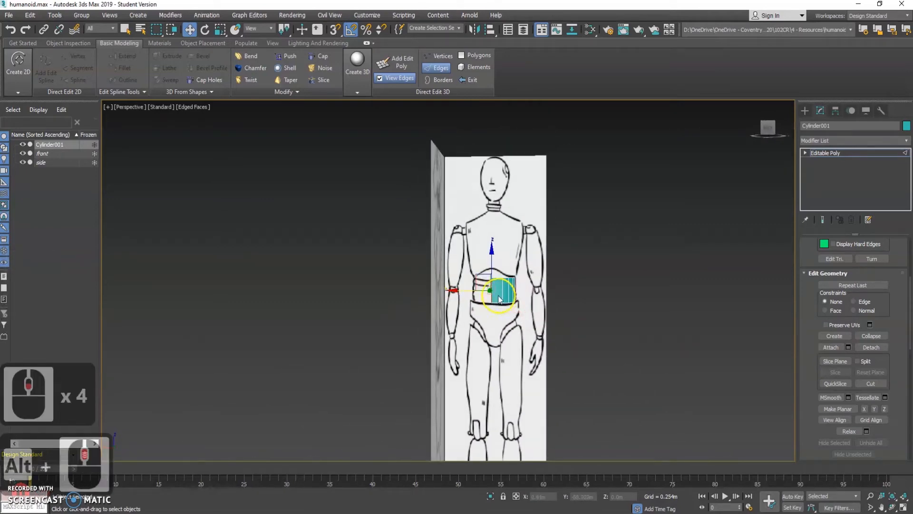
pyautogui.scroll(2, 500, 298)
pyautogui.keyDown('alt'); pyautogui.moveTo(525, 285); pyautogui.dragTo(526, 290, button='middle'); pyautogui.keyUp('alt')
pyautogui.hotkey('ctrl', 's')
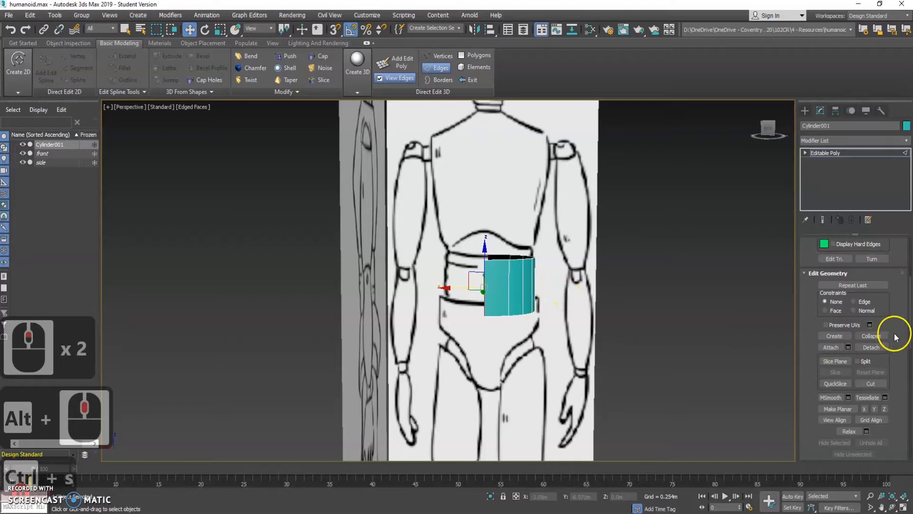
# Step: Examine the half waist piece against the full front reference figure in the Perspective view
pyautogui.scroll(17, 894, 337)
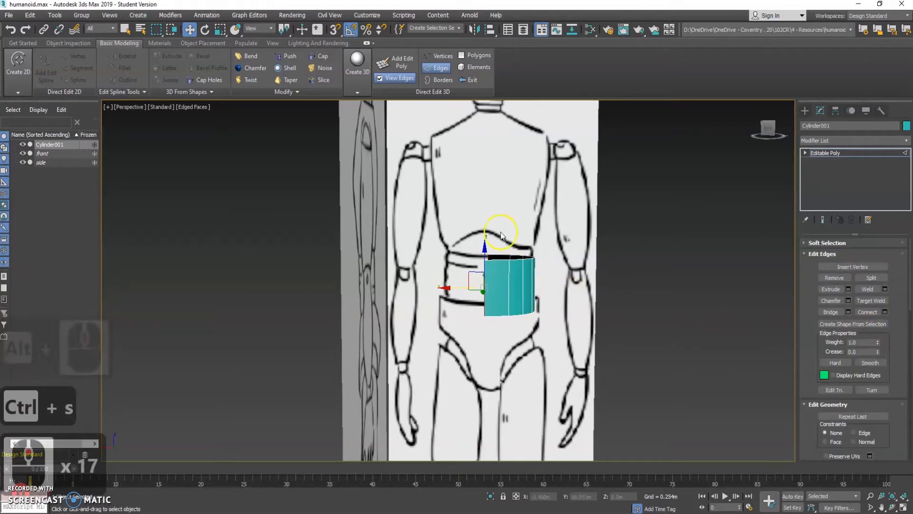
pyautogui.moveTo(495, 275); pyautogui.dragTo(500, 247, button='middle')
pyautogui.scroll(-3, 502, 270)
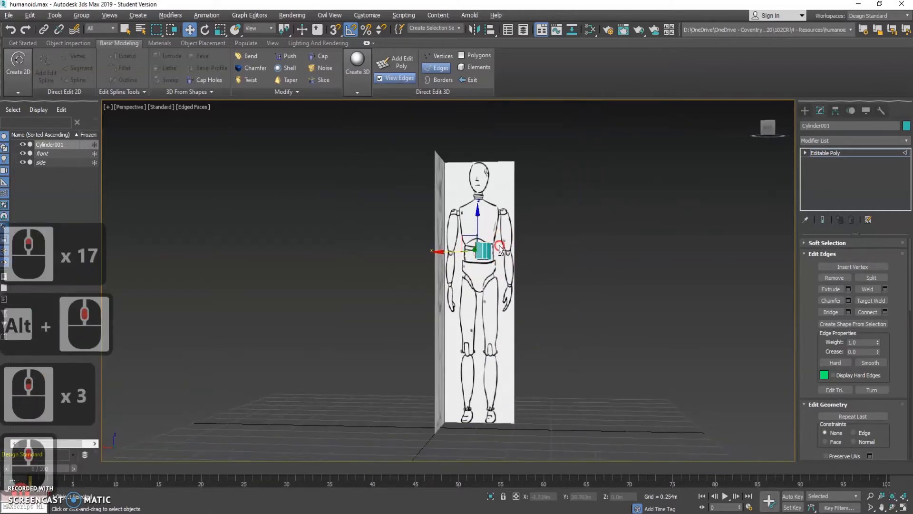
pyautogui.scroll(3, 487, 257)
pyautogui.moveTo(494, 303); pyautogui.dragTo(507, 254, button='middle')
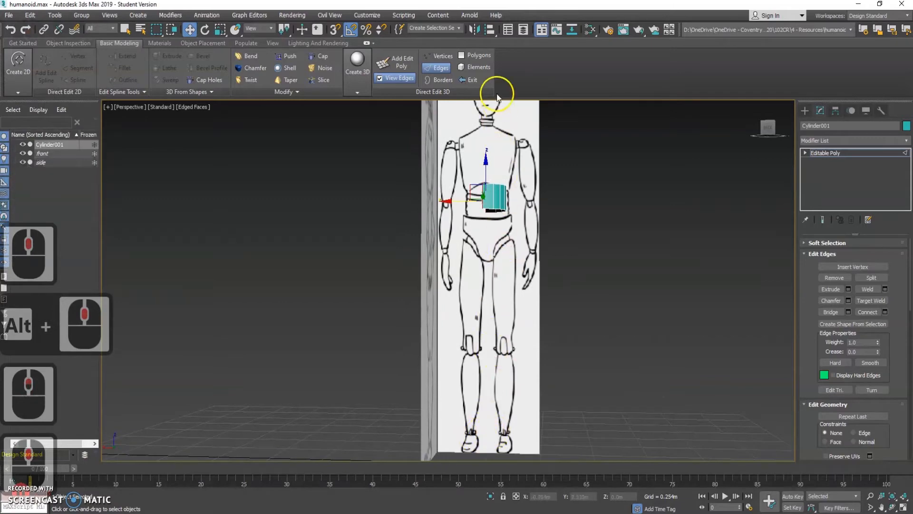
pyautogui.scroll(-3, 500, 262)
pyautogui.moveTo(501, 255); pyautogui.dragTo(497, 273, button='middle')
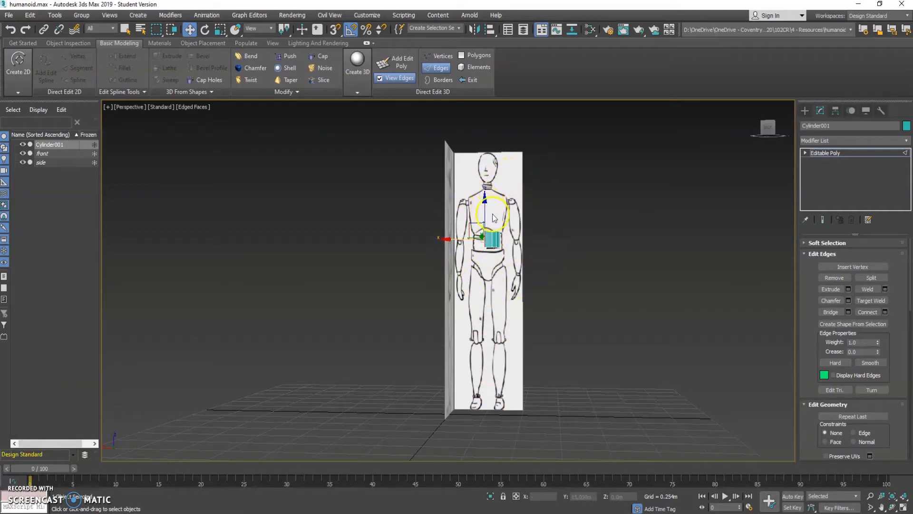
pyautogui.keyDown('alt'); pyautogui.moveTo(493, 213); pyautogui.dragTo(489, 234, button='middle'); pyautogui.keyUp('alt')
pyautogui.scroll(2, 494, 223)
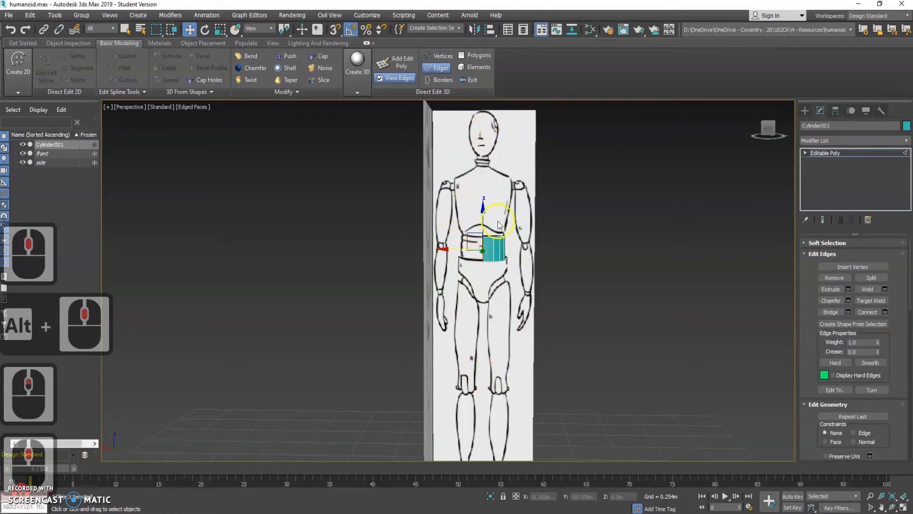
# Step: Select the half waist piece at Element level and add a Symmetry modifier to it
pyautogui.rightClick(554, 246)
pyautogui.click(535, 198)
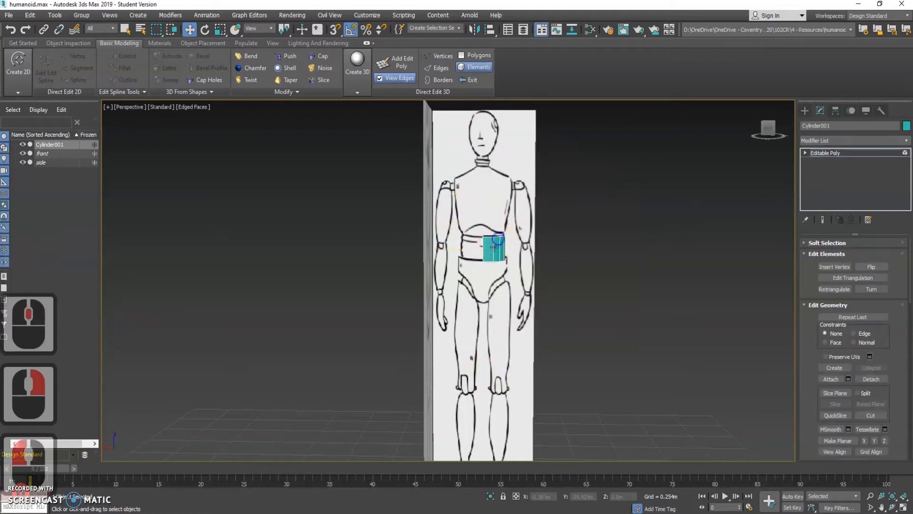
pyautogui.click(493, 249)
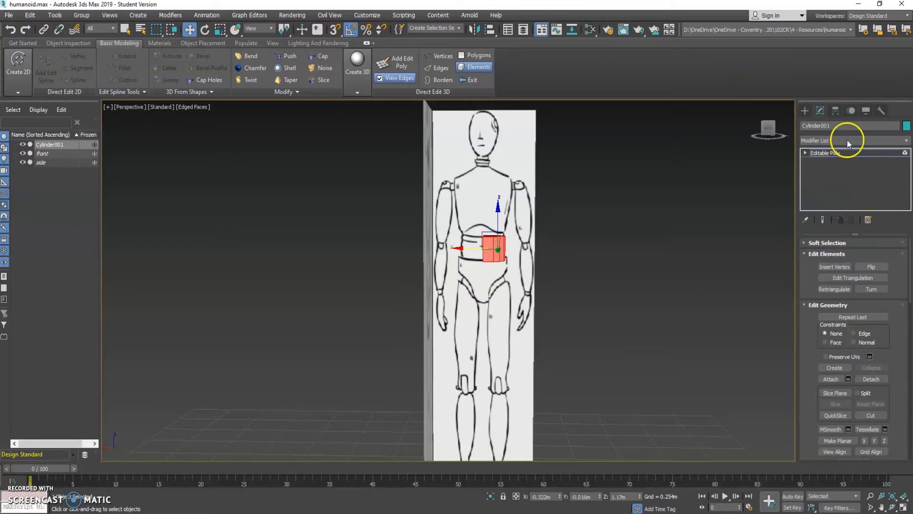
pyautogui.click(907, 141)
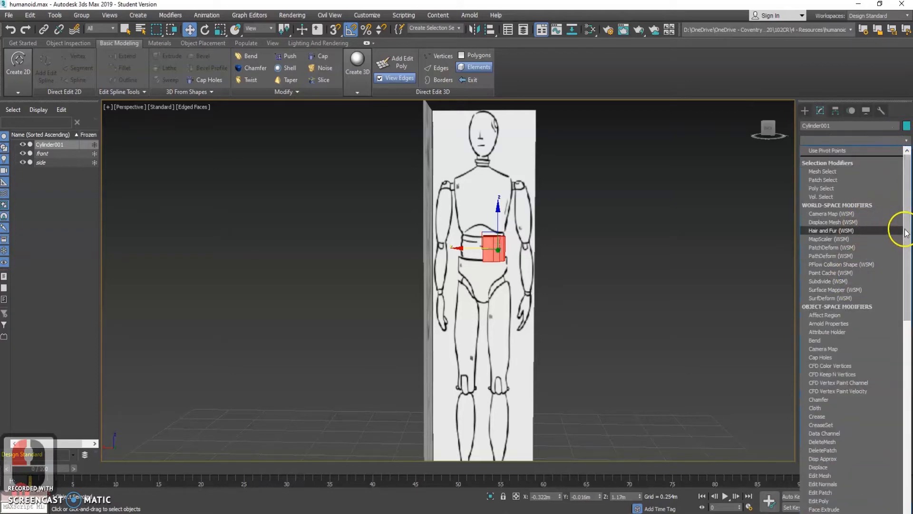
pyautogui.moveTo(906, 224); pyautogui.dragTo(908, 294)
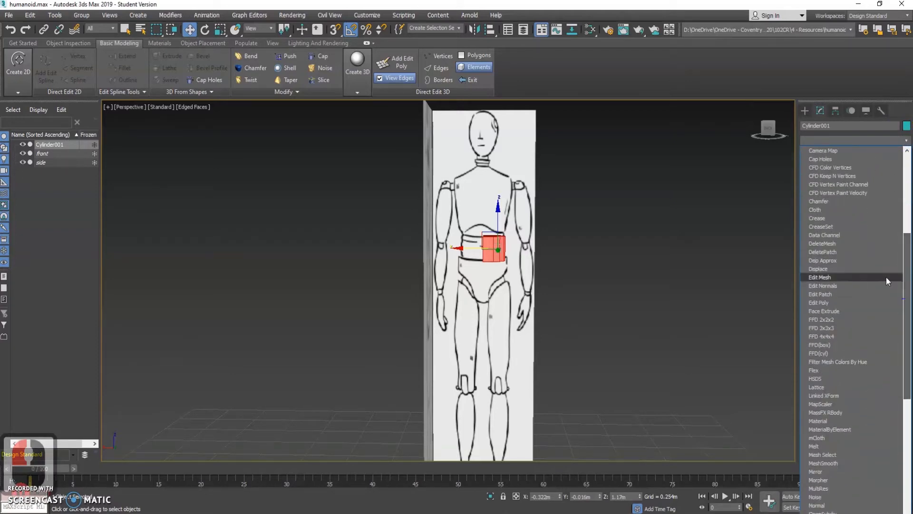
pyautogui.moveTo(899, 312); pyautogui.dragTo(910, 482)
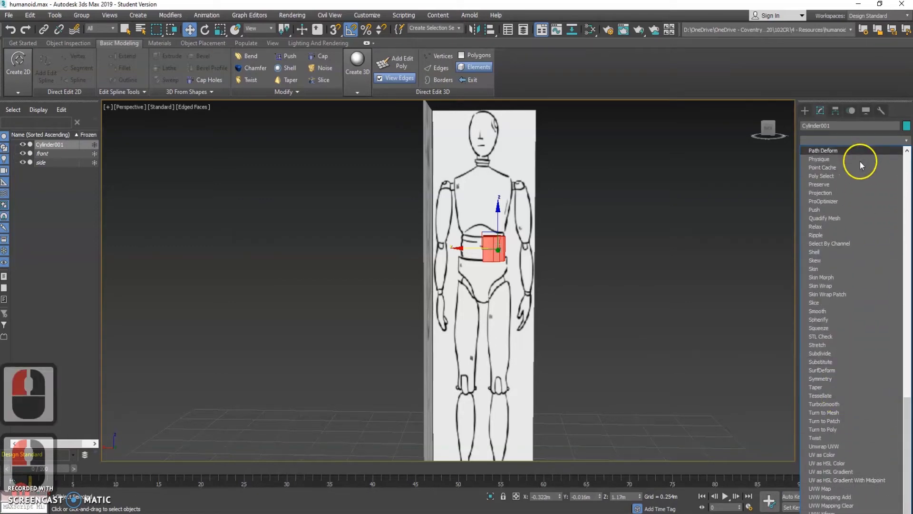
pyautogui.click(828, 378)
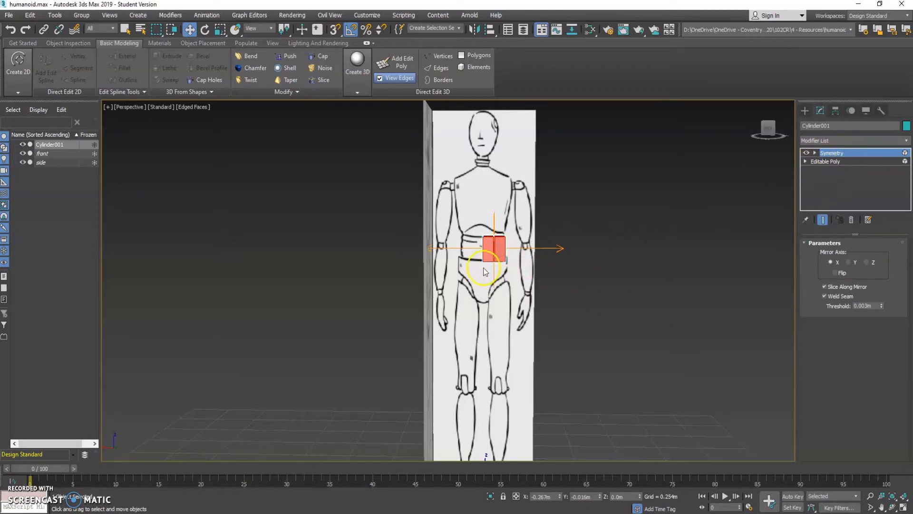
# Step: Examine the mirrored waist piece and compare its Editable Poly base with the Symmetry level in the modifier stack
pyautogui.keyDown('alt'); pyautogui.moveTo(498, 245); pyautogui.dragTo(503, 267, button='middle'); pyautogui.keyUp('alt')
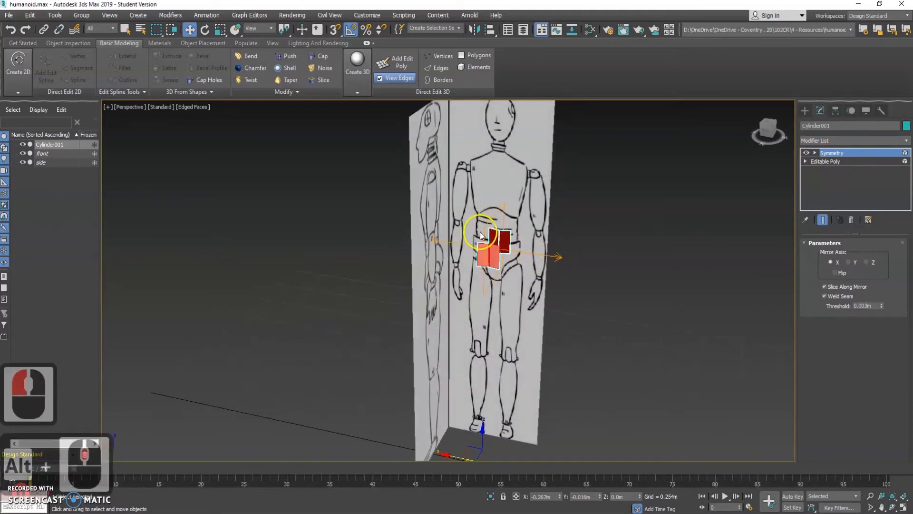
pyautogui.scroll(2, 518, 207)
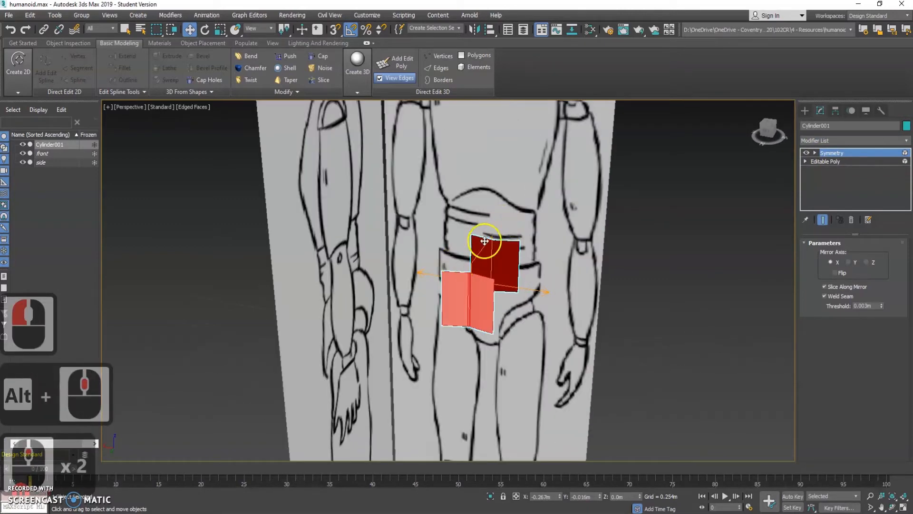
pyautogui.scroll(-1, 498, 315)
pyautogui.moveTo(503, 343); pyautogui.dragTo(459, 300, button='middle')
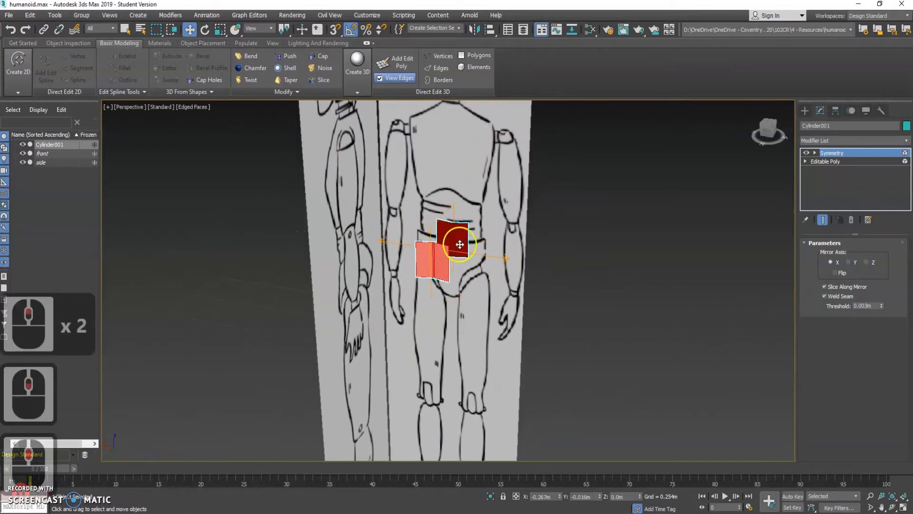
pyautogui.moveTo(453, 237); pyautogui.dragTo(472, 262, button='middle')
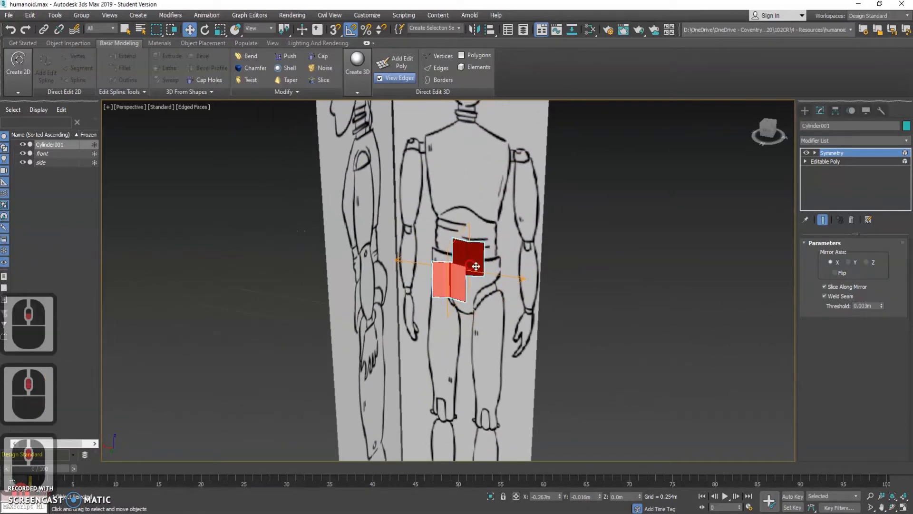
pyautogui.click(830, 161)
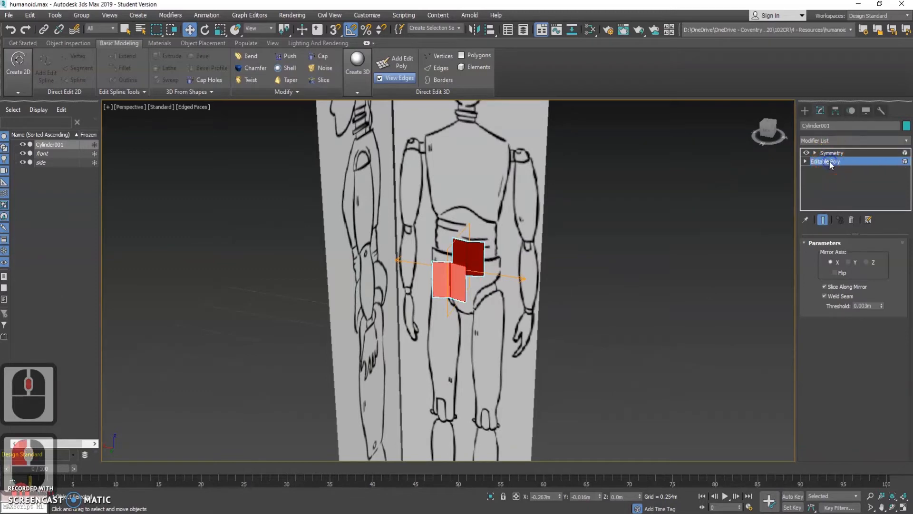
pyautogui.click(806, 154)
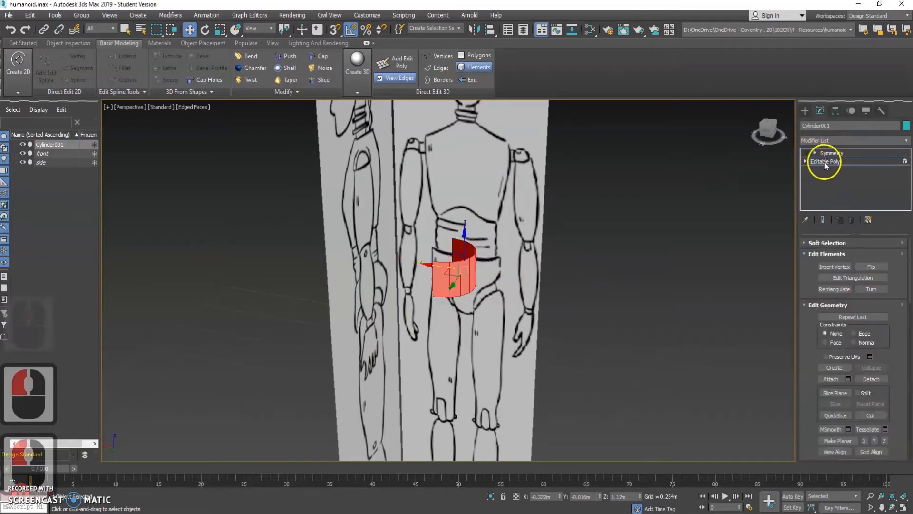
pyautogui.click(806, 152)
pyautogui.doubleClick(813, 163)
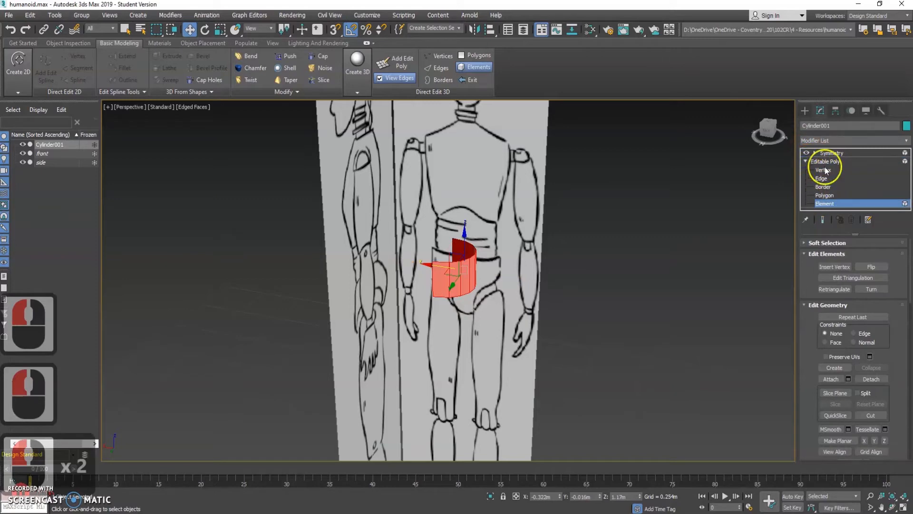
pyautogui.click(827, 161)
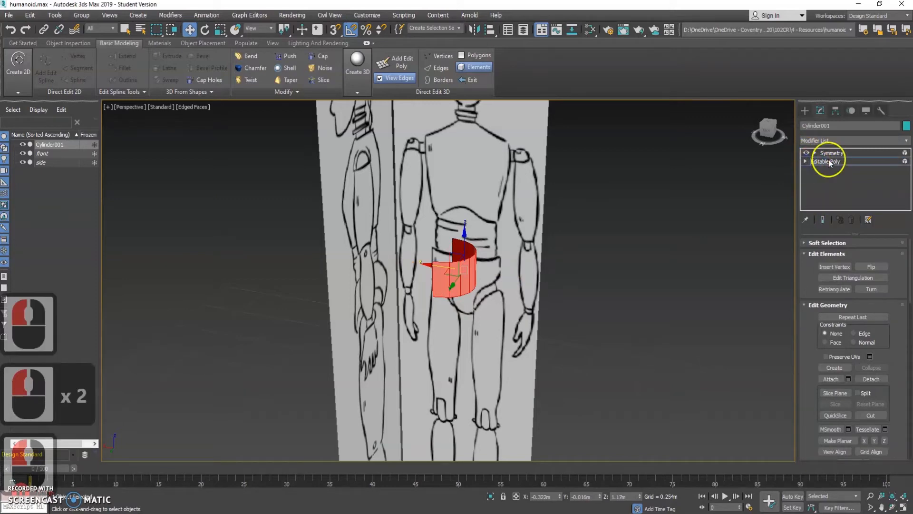
pyautogui.click(832, 153)
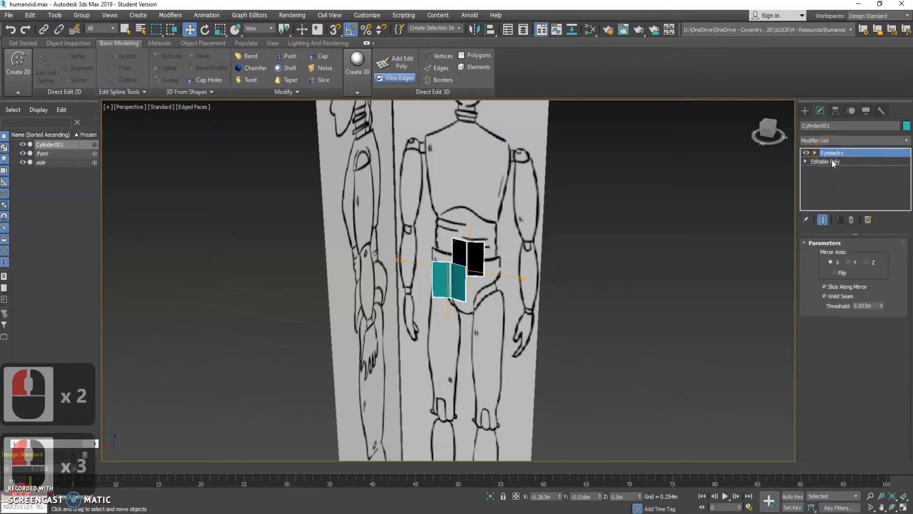
pyautogui.click(832, 162)
pyautogui.click(830, 153)
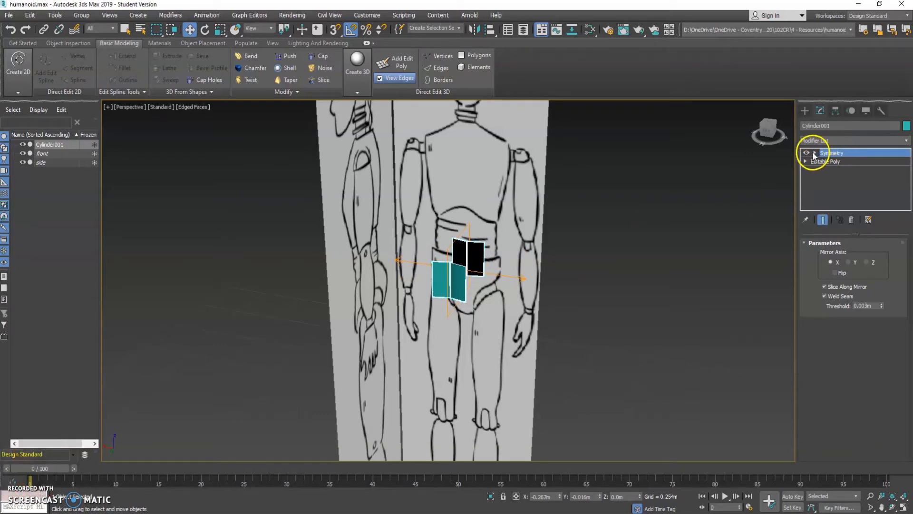
# Step: Activate the Symmetry modifier's Mirror sub-object and move the mirror plane to about X -0.365 m and Z 1.18 m
pyautogui.scroll(3, 464, 275)
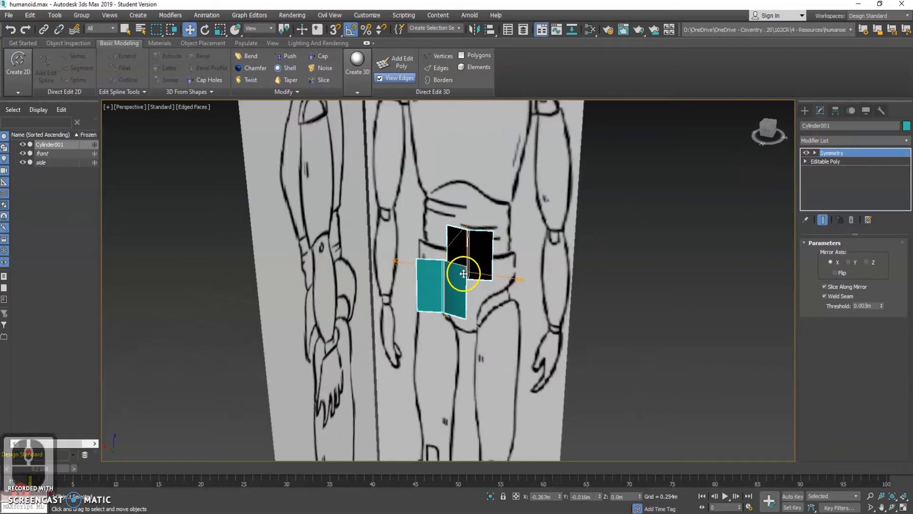
pyautogui.scroll(2, 463, 274)
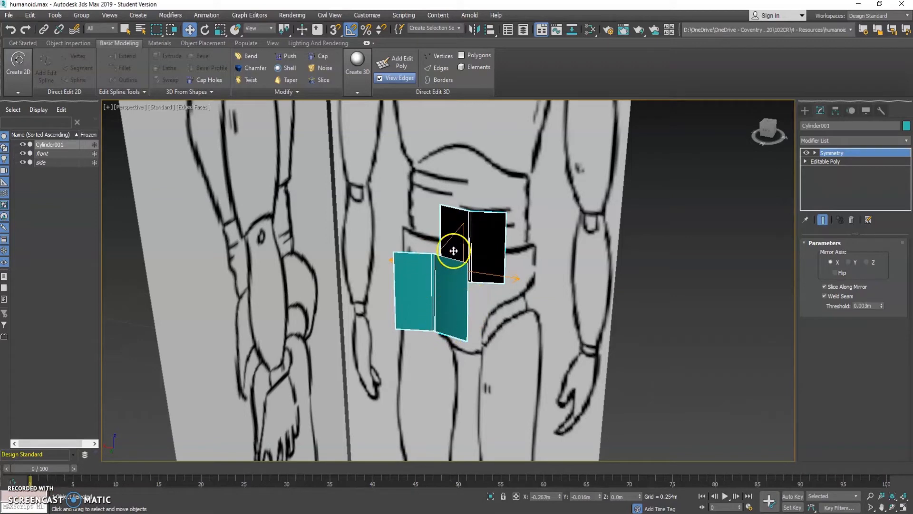
pyautogui.click(815, 152)
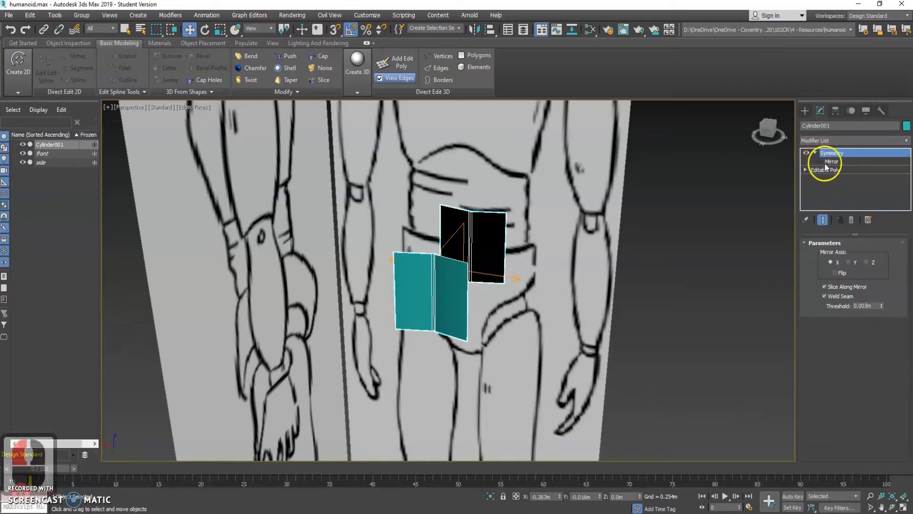
pyautogui.click(832, 162)
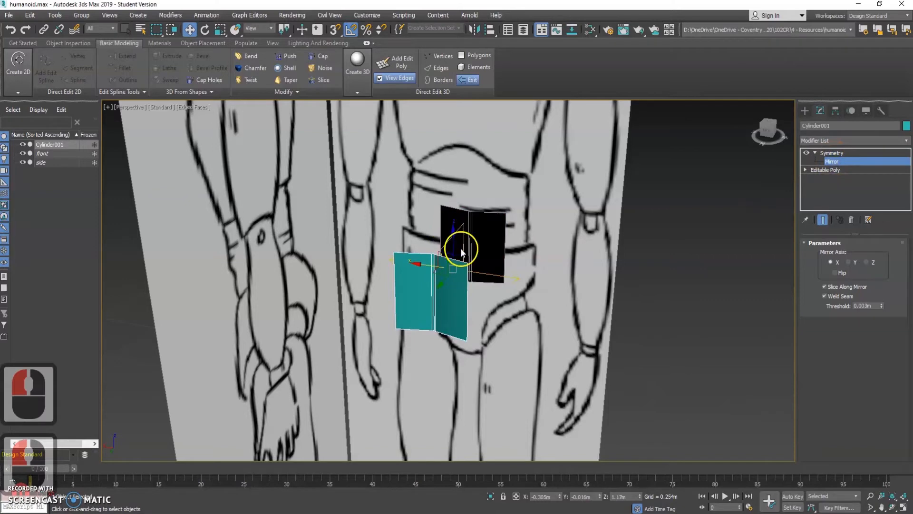
pyautogui.moveTo(456, 250)
pyautogui.mouseDown()
pyautogui.moveTo(445, 255)
pyautogui.moveTo(463, 190)
pyautogui.moveTo(459, 241)
pyautogui.moveTo(458, 232)
pyautogui.mouseUp()
pyautogui.moveTo(431, 268); pyautogui.dragTo(457, 287)
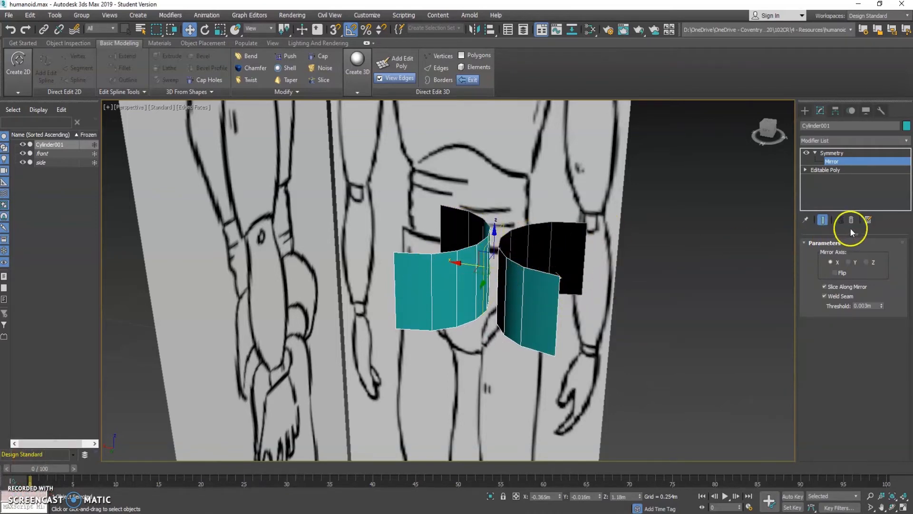
# Step: Try the Y and Z mirror axes, moving the mirror plane along each, and return the mirror axis to X
pyautogui.click(850, 263)
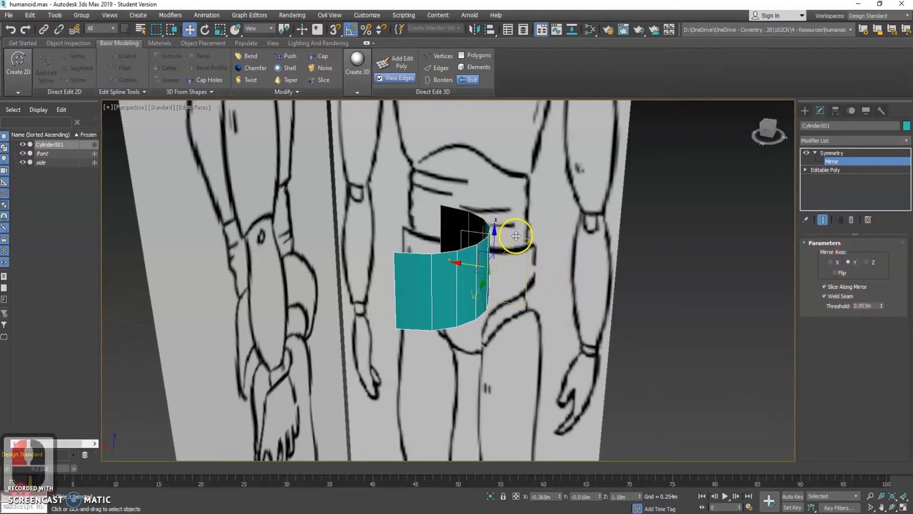
pyautogui.moveTo(481, 279); pyautogui.dragTo(517, 290)
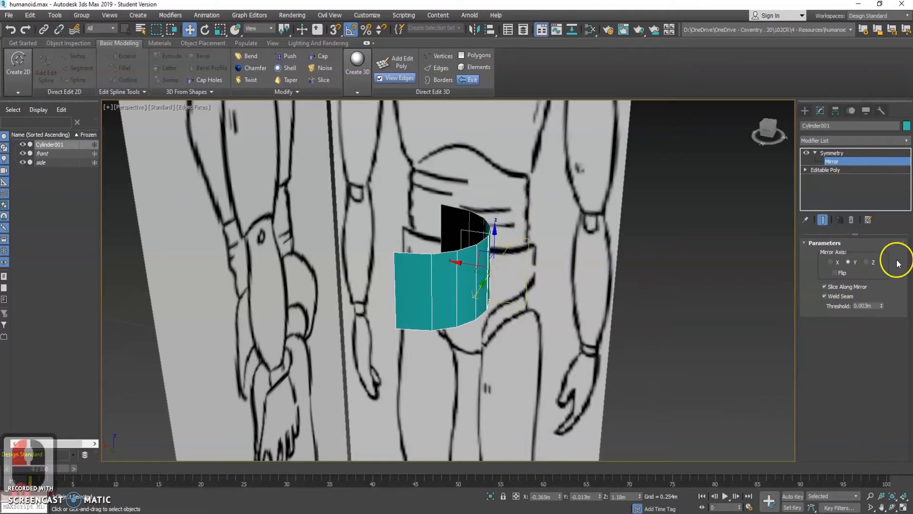
pyautogui.click(866, 262)
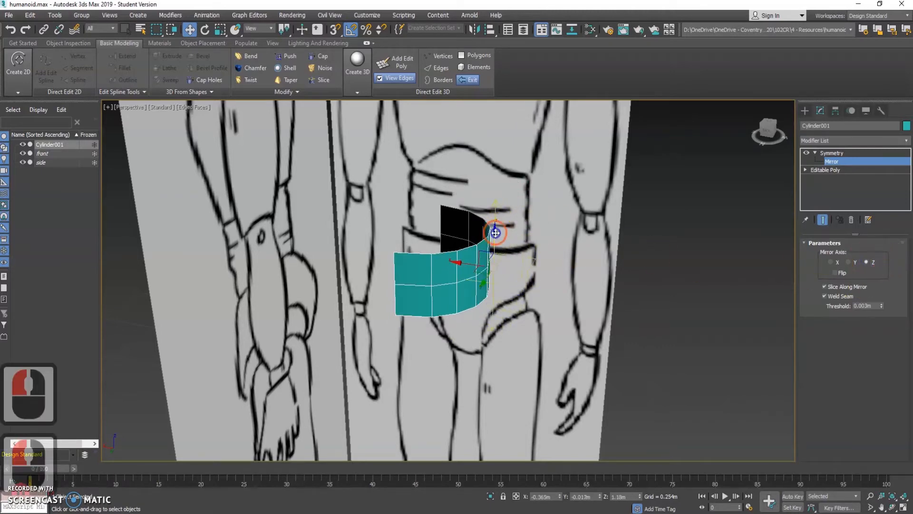
pyautogui.moveTo(492, 237); pyautogui.dragTo(495, 264)
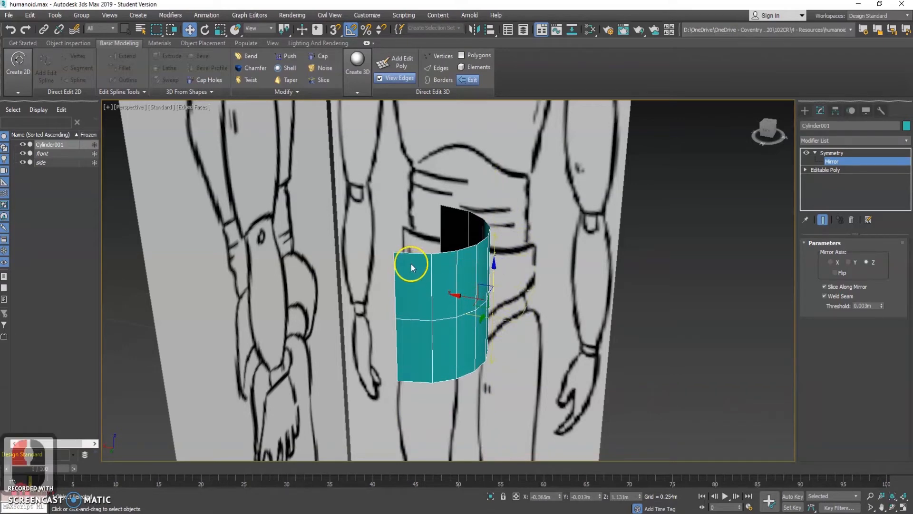
pyautogui.keyDown('alt'); pyautogui.moveTo(376, 276); pyautogui.dragTo(418, 276, button='middle'); pyautogui.keyUp('alt')
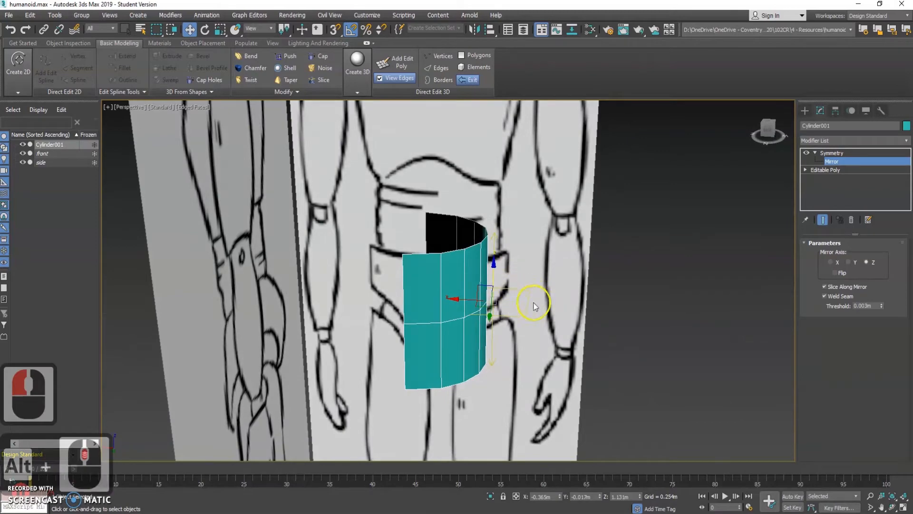
pyautogui.click(830, 262)
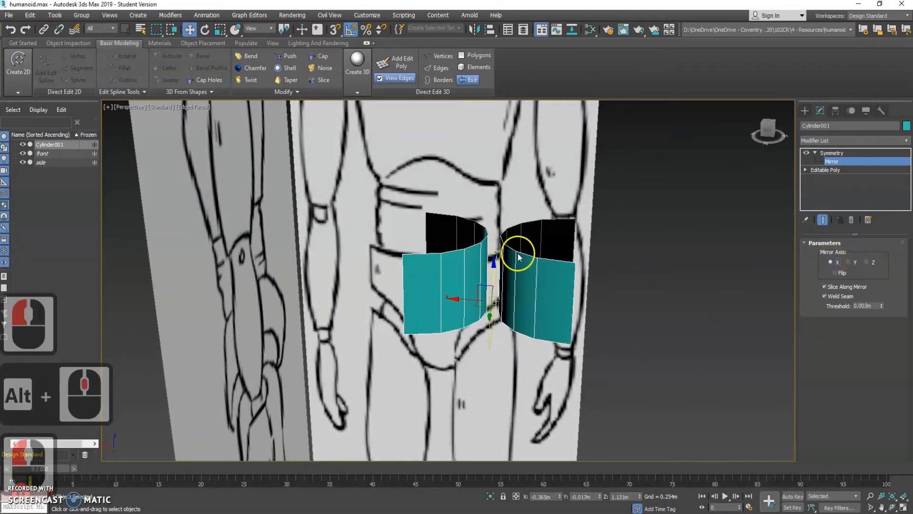
# Step: Move the mirror plane along X to about -0.247 m, towards the figure's centre, and enable Flip for the symmetry
pyautogui.keyDown('alt'); pyautogui.moveTo(514, 282); pyautogui.dragTo(491, 289, button='middle'); pyautogui.keyUp('alt')
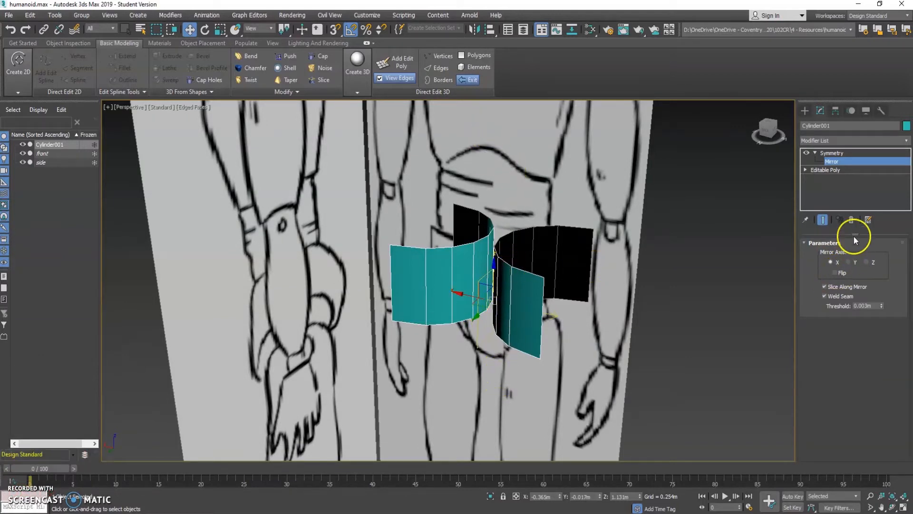
pyautogui.moveTo(461, 295); pyautogui.dragTo(388, 289)
pyautogui.moveTo(437, 284)
pyautogui.keyDown('alt'); pyautogui.mouseDown(button='middle')
pyautogui.moveTo(471, 267)
pyautogui.moveTo(470, 258)
pyautogui.mouseUp(button='middle'); pyautogui.keyUp('alt')
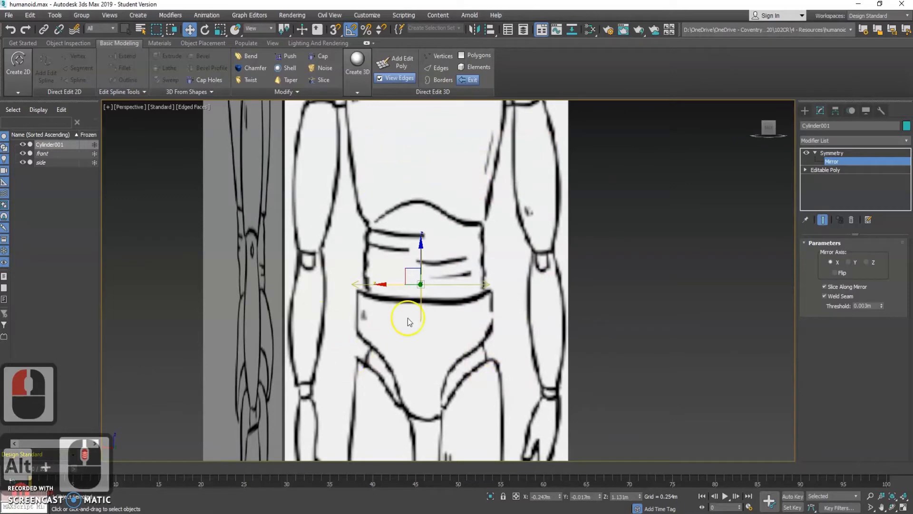
pyautogui.moveTo(437, 295)
pyautogui.keyDown('alt'); pyautogui.mouseDown(button='middle')
pyautogui.moveTo(420, 307)
pyautogui.moveTo(418, 267)
pyautogui.mouseUp(button='middle'); pyautogui.keyUp('alt')
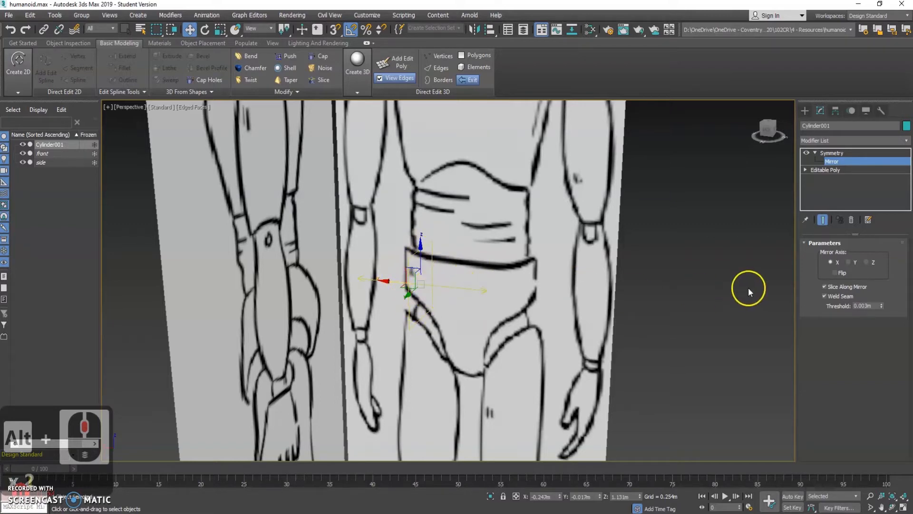
pyautogui.click(836, 273)
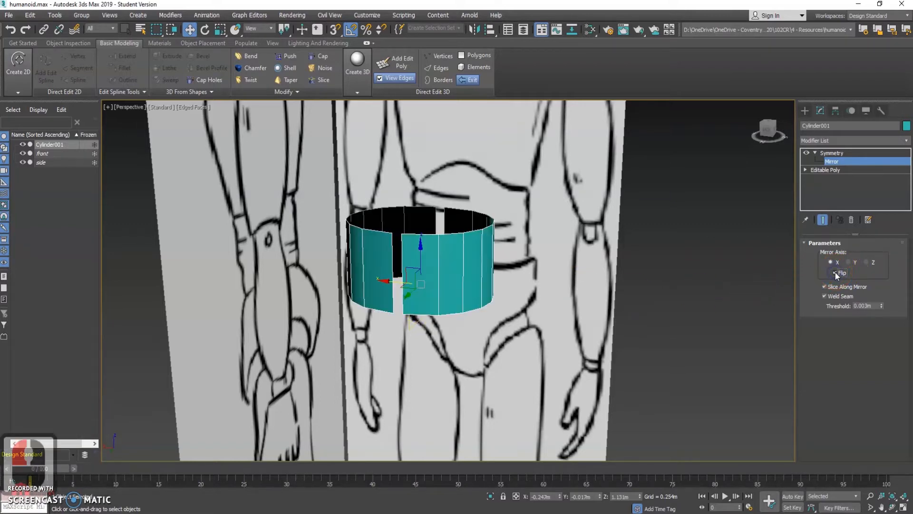
pyautogui.click(836, 273)
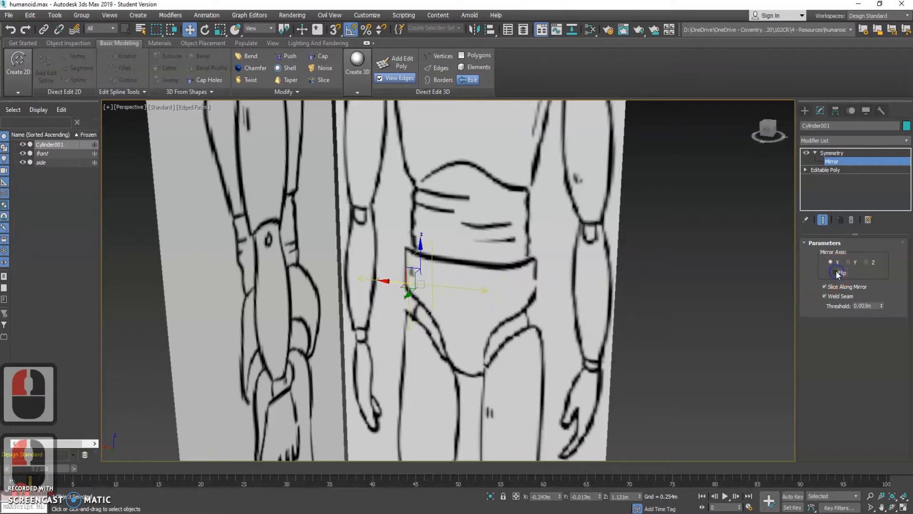
pyautogui.click(836, 273)
# Step: Move the mirror plane along X to about -0.253 m to close the gap between the two waist halves, and inspect the seam
pyautogui.keyDown('alt'); pyautogui.moveTo(444, 277); pyautogui.dragTo(388, 271, button='middle'); pyautogui.keyUp('alt')
pyautogui.scroll(2, 390, 272)
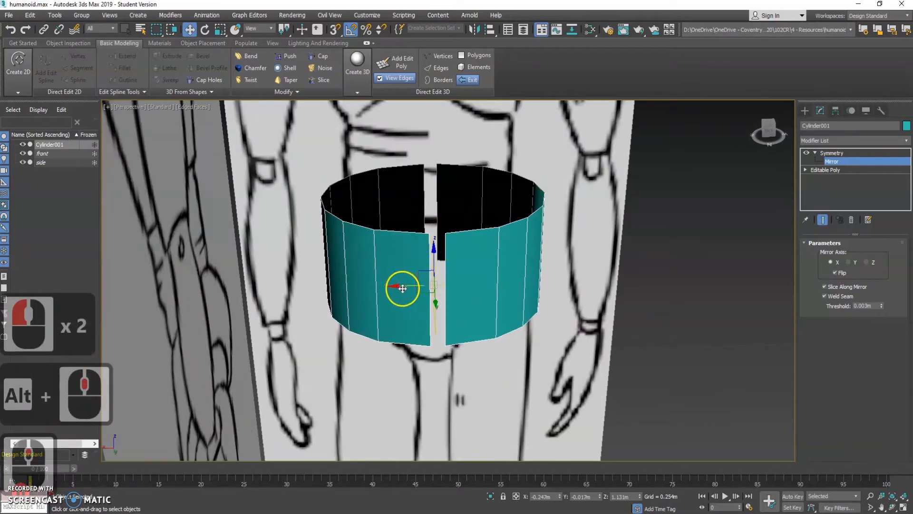
pyautogui.moveTo(394, 286)
pyautogui.mouseDown()
pyautogui.moveTo(361, 288)
pyautogui.moveTo(401, 285)
pyautogui.mouseUp()
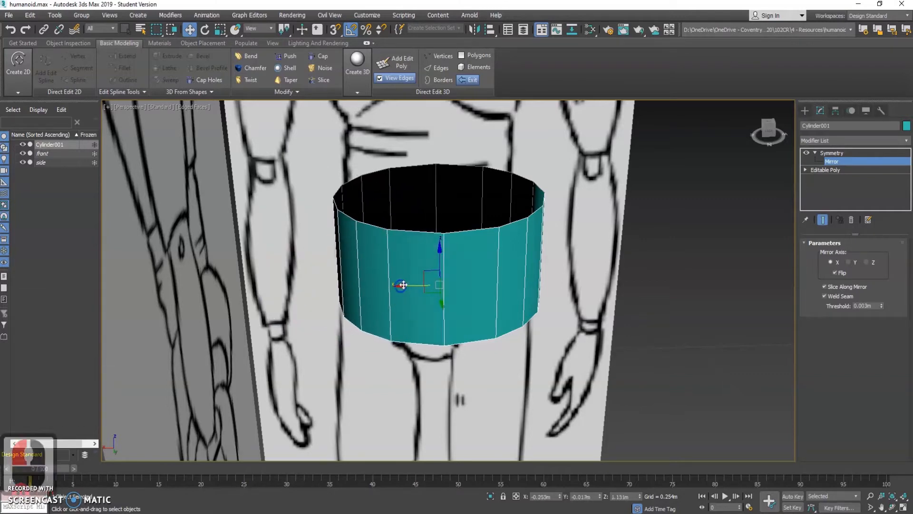
pyautogui.scroll(2, 443, 241)
pyautogui.scroll(1, 443, 242)
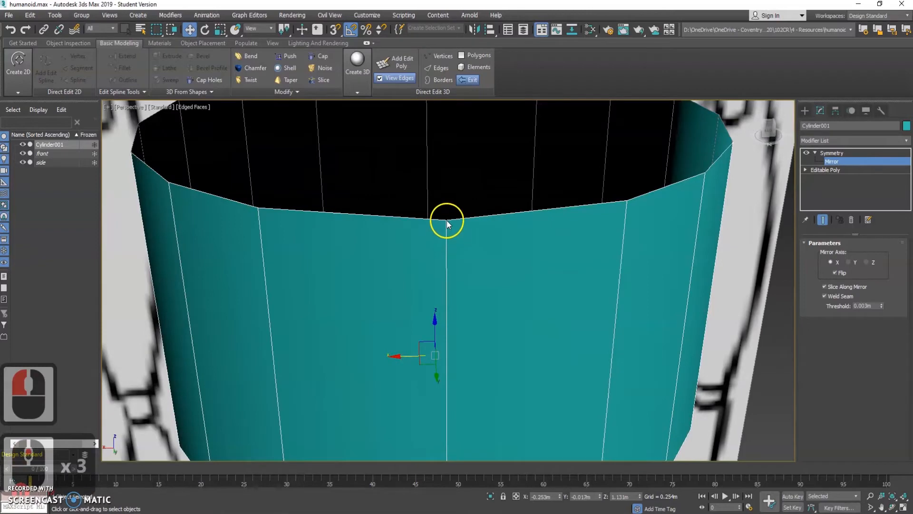
# Step: Try the Symmetry modifier with Weld Seam disabled, and enable Weld Seam again
pyautogui.scroll(-3, 450, 317)
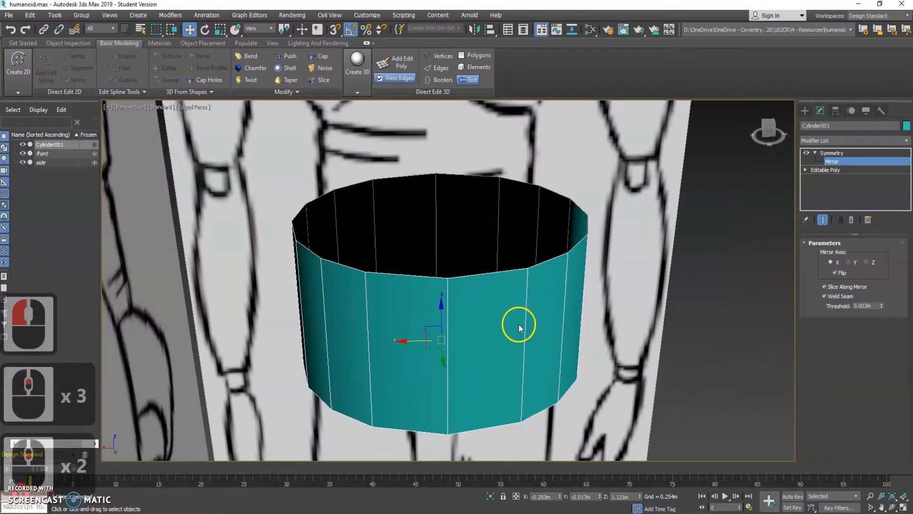
pyautogui.click(824, 296)
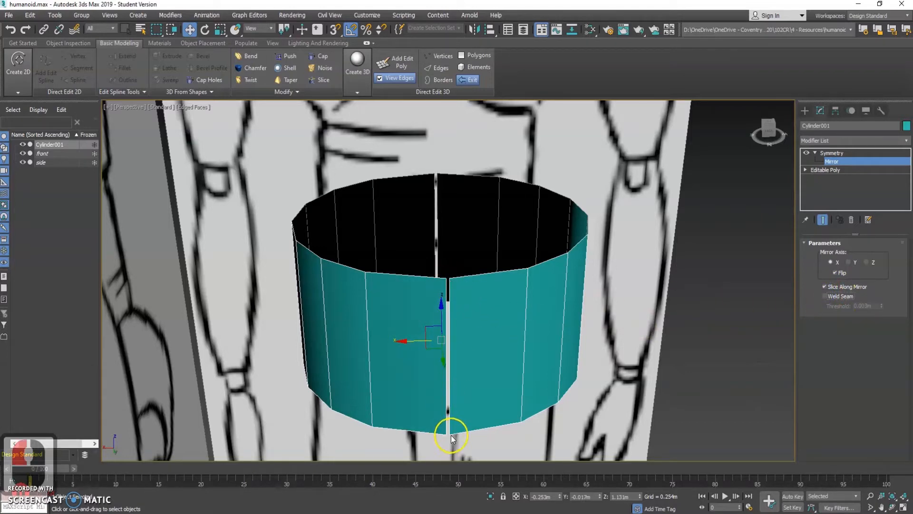
pyautogui.click(825, 296)
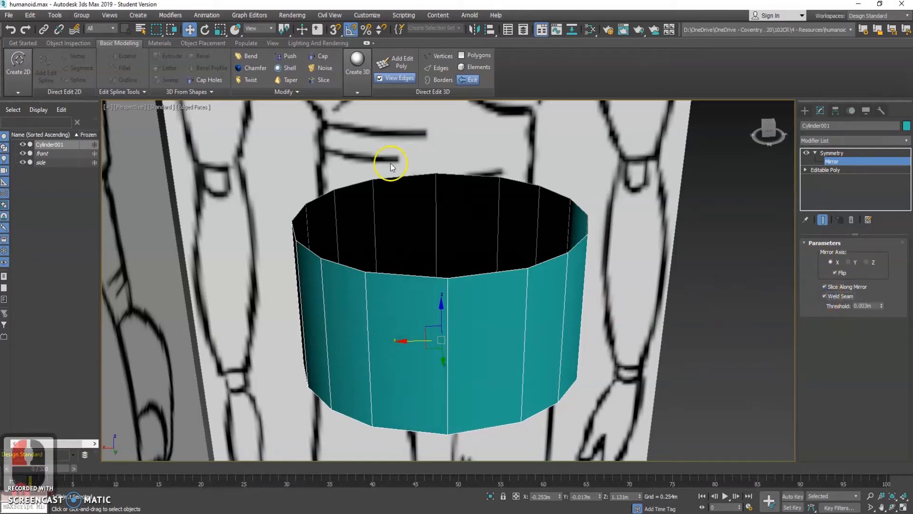
pyautogui.scroll(-2, 448, 346)
pyautogui.moveTo(455, 346)
pyautogui.keyDown('alt'); pyautogui.mouseDown(button='middle')
pyautogui.moveTo(433, 315)
pyautogui.moveTo(456, 303)
pyautogui.moveTo(463, 312)
pyautogui.moveTo(443, 350)
pyautogui.moveTo(367, 363)
pyautogui.moveTo(346, 345)
pyautogui.moveTo(399, 348)
pyautogui.moveTo(428, 333)
pyautogui.moveTo(464, 341)
pyautogui.mouseUp(button='middle'); pyautogui.keyUp('alt')
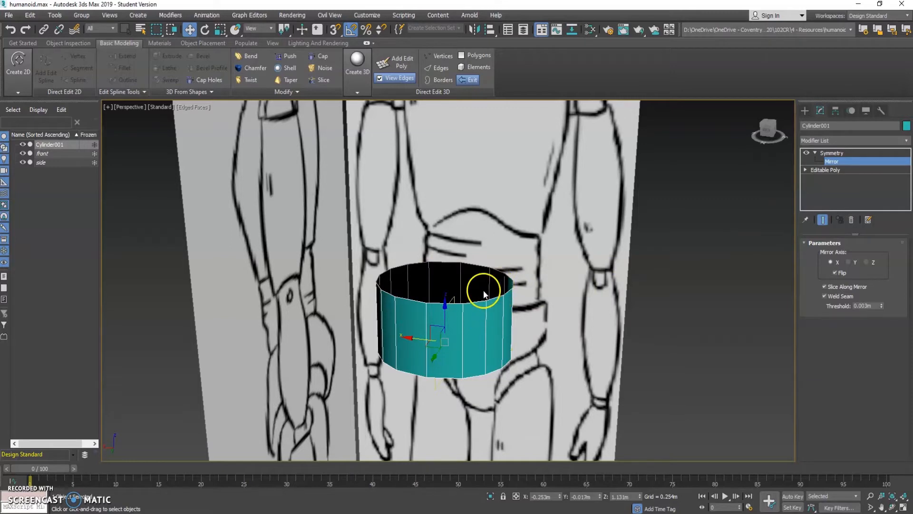
# Step: Exit the Mirror sub-object, collapse the Symmetry entry in the modifier stack, and enter Edge mode on the base Editable Poly
pyautogui.click(830, 153)
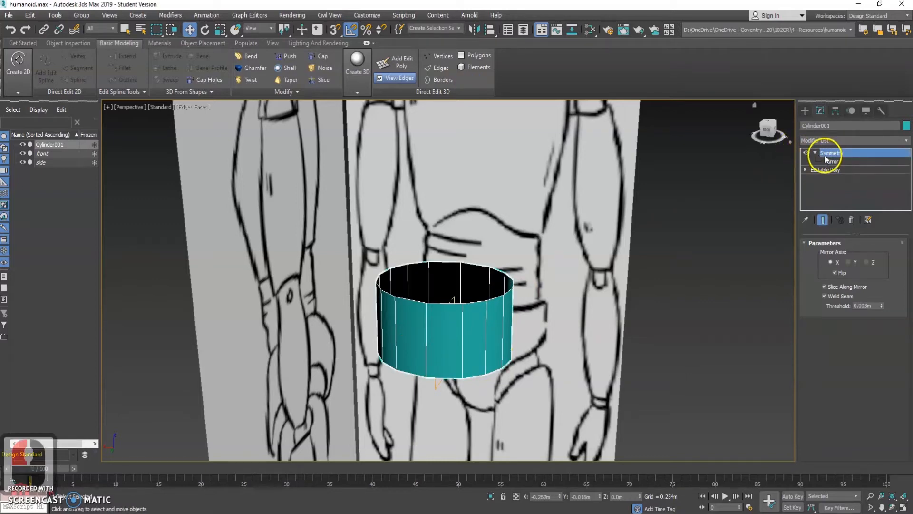
pyautogui.click(815, 153)
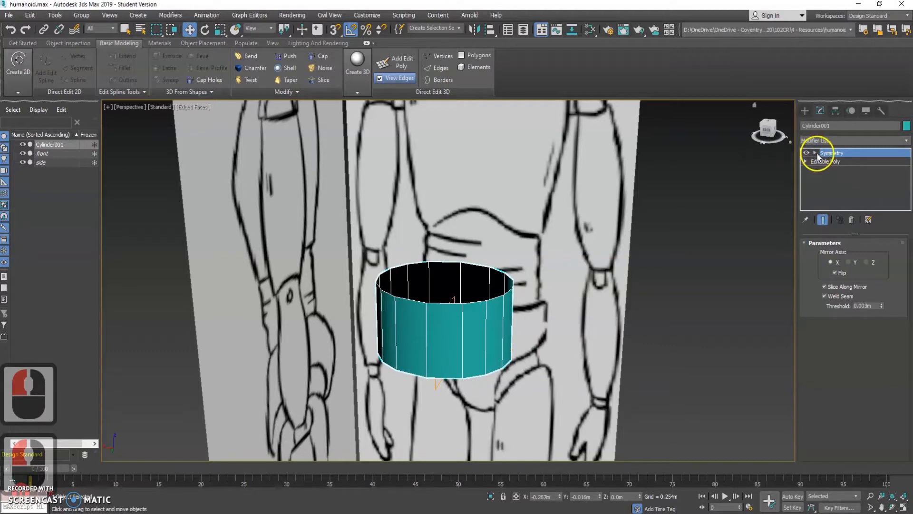
pyautogui.click(822, 161)
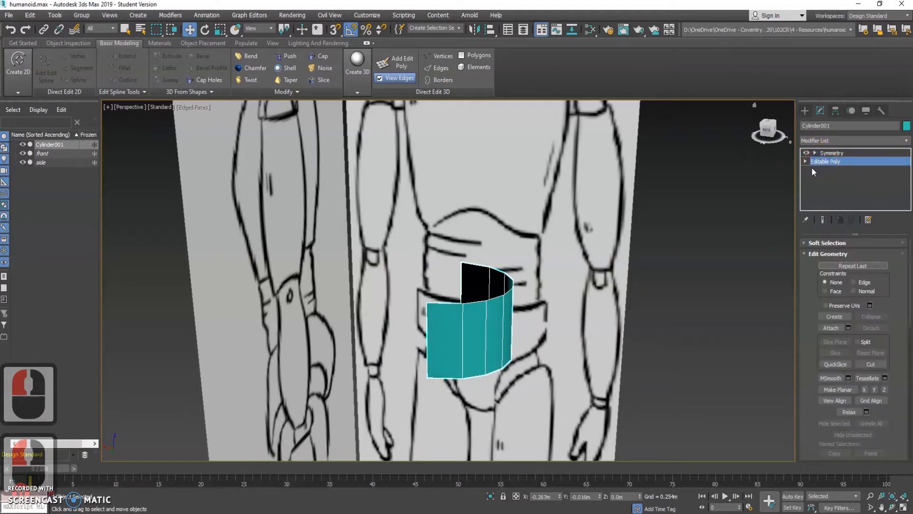
pyautogui.moveTo(473, 318)
pyautogui.keyDown('alt'); pyautogui.mouseDown(button='middle')
pyautogui.moveTo(495, 308)
pyautogui.moveTo(498, 318)
pyautogui.moveTo(483, 316)
pyautogui.mouseUp(button='middle'); pyautogui.keyUp('alt')
pyautogui.rightClick(483, 323)
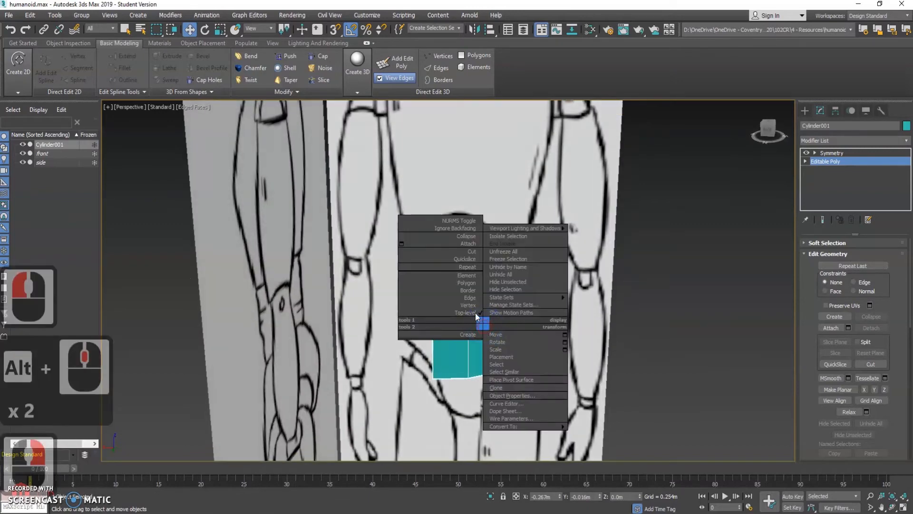
pyautogui.click(470, 298)
pyautogui.keyDown('alt'); pyautogui.moveTo(461, 302); pyautogui.dragTo(463, 300, button='middle'); pyautogui.keyUp('alt')
pyautogui.scroll(2, 465, 301)
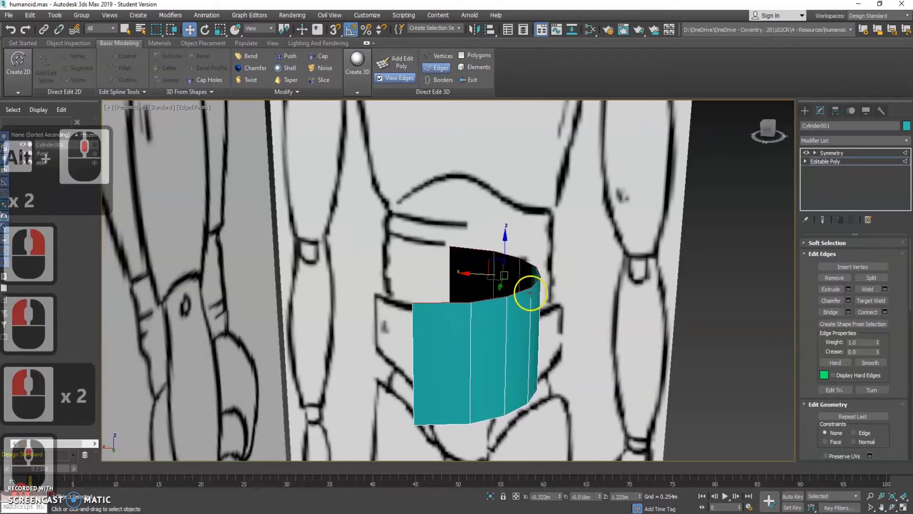
# Step: Lower the half tube's upper edge loop to about Z 1.16 m and view the mirrored result at the Symmetry level
pyautogui.moveTo(524, 290)
pyautogui.keyDown('alt'); pyautogui.mouseDown(button='middle')
pyautogui.moveTo(503, 309)
pyautogui.moveTo(492, 266)
pyautogui.moveTo(468, 292)
pyautogui.moveTo(491, 307)
pyautogui.moveTo(482, 311)
pyautogui.moveTo(512, 300)
pyautogui.mouseUp(button='middle'); pyautogui.keyUp('alt')
pyautogui.keyDown('alt'); pyautogui.moveTo(509, 229); pyautogui.dragTo(498, 310, button='middle'); pyautogui.keyUp('alt')
pyautogui.press('w')
pyautogui.click(841, 153)
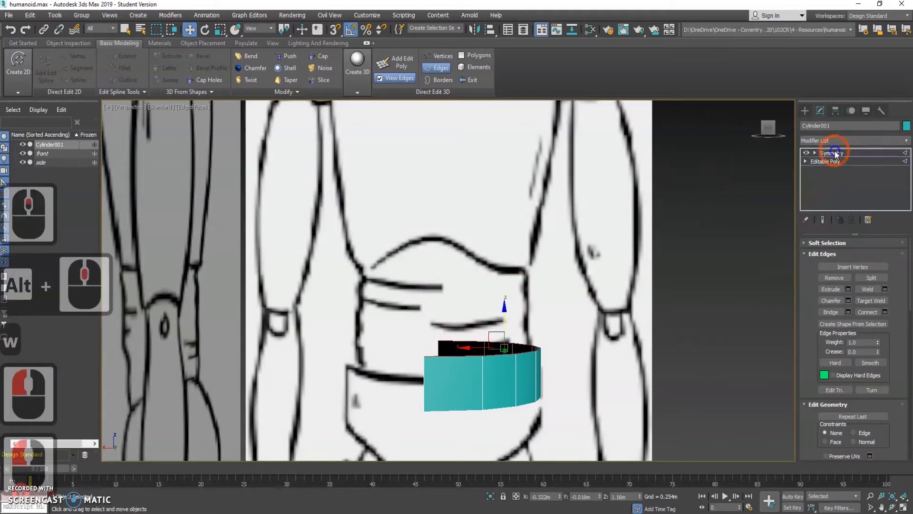
pyautogui.click(450, 395)
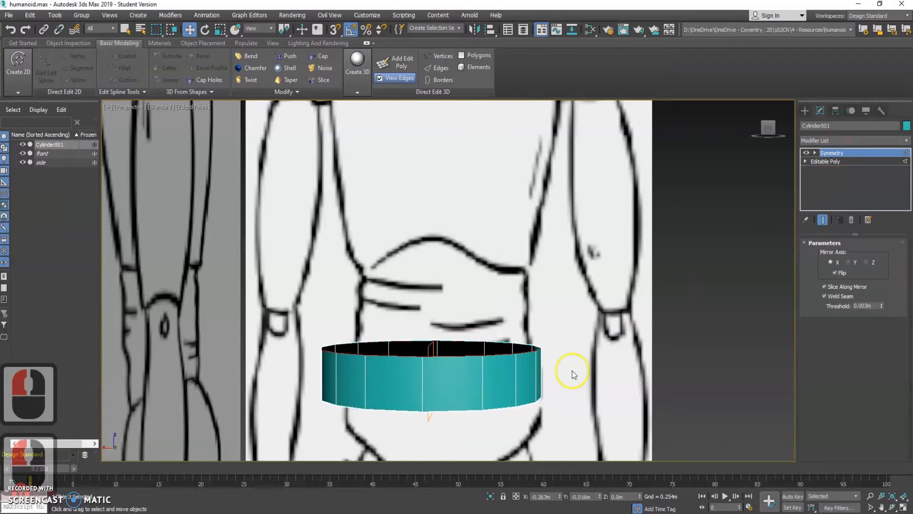
# Step: Return to the Editable Poly edges and raise the upper edge loop to about Z 1.229 m, near the top line of the waist drawing
pyautogui.click(835, 162)
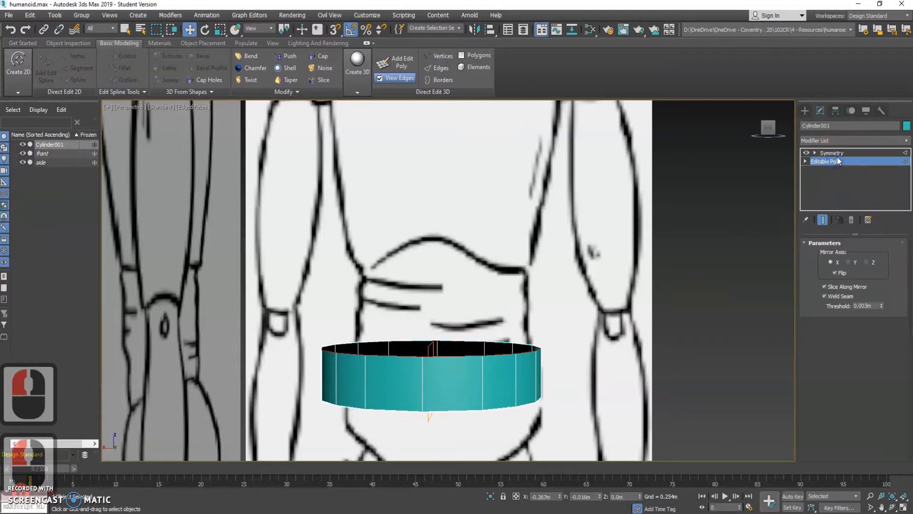
pyautogui.moveTo(508, 308); pyautogui.dragTo(509, 240)
pyautogui.press('w')
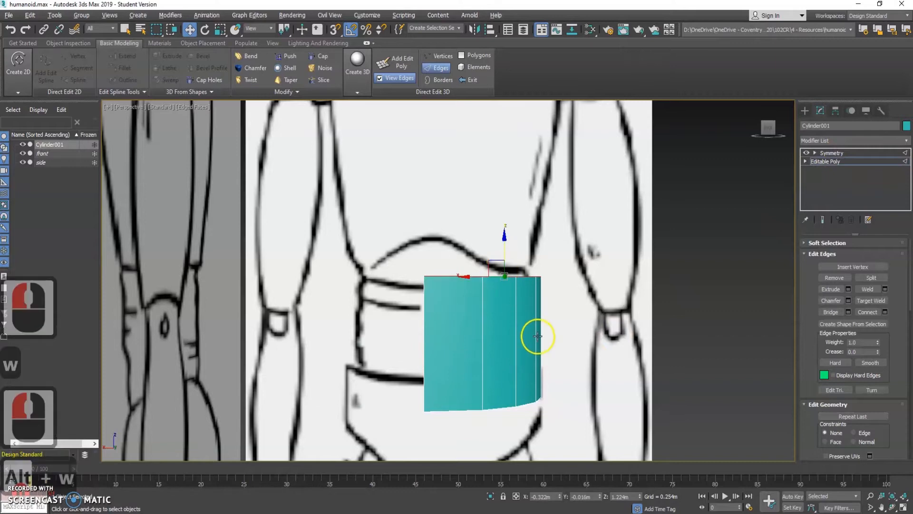
pyautogui.hotkey('alt', 'w')
pyautogui.moveTo(708, 144); pyautogui.dragTo(672, 182, button='middle')
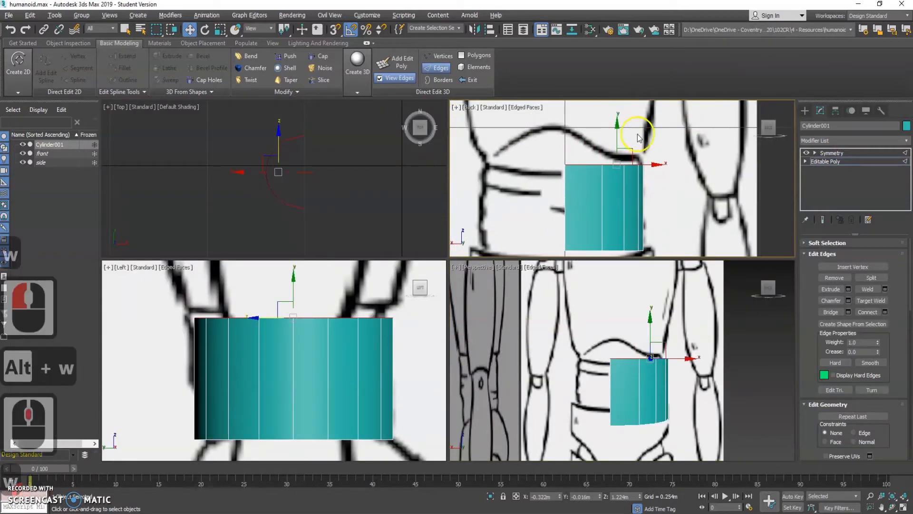
pyautogui.moveTo(617, 124); pyautogui.dragTo(617, 120)
pyautogui.press('w')
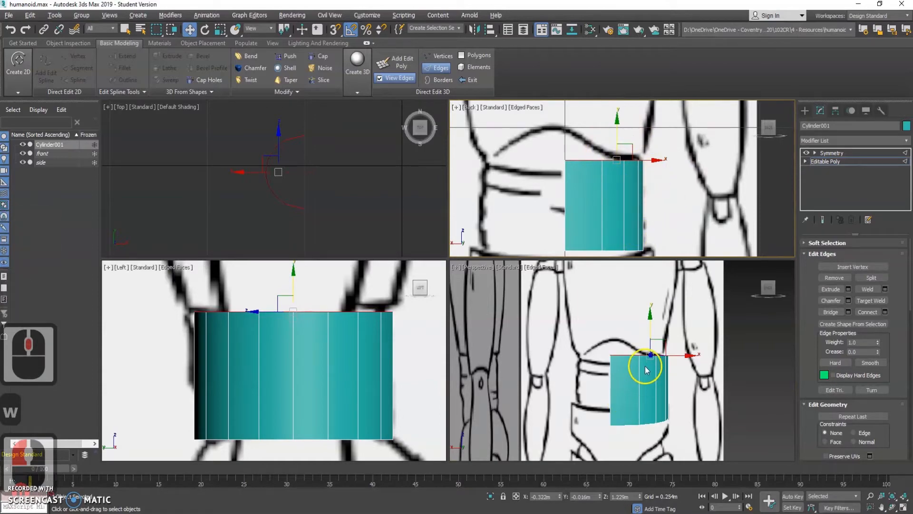
# Step: Compare the half tube with both reference planes and lower its upper edge loop to about Z 1.227 m in the Back view
pyautogui.hotkey('alt', 'w')
pyautogui.keyDown('alt'); pyautogui.moveTo(506, 322); pyautogui.dragTo(482, 348, button='middle'); pyautogui.keyUp('alt')
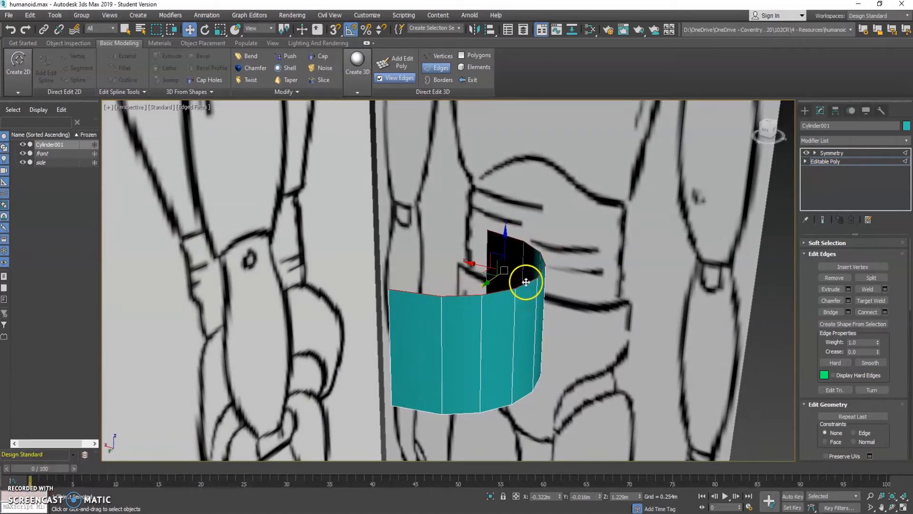
pyautogui.scroll(-2, 495, 300)
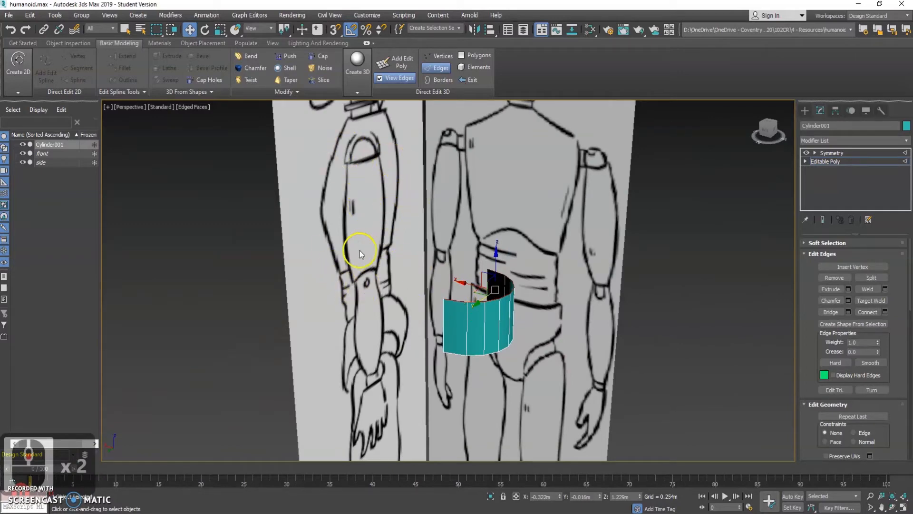
pyautogui.moveTo(376, 192); pyautogui.dragTo(408, 198, button='middle')
pyautogui.hotkey('alt', 'w')
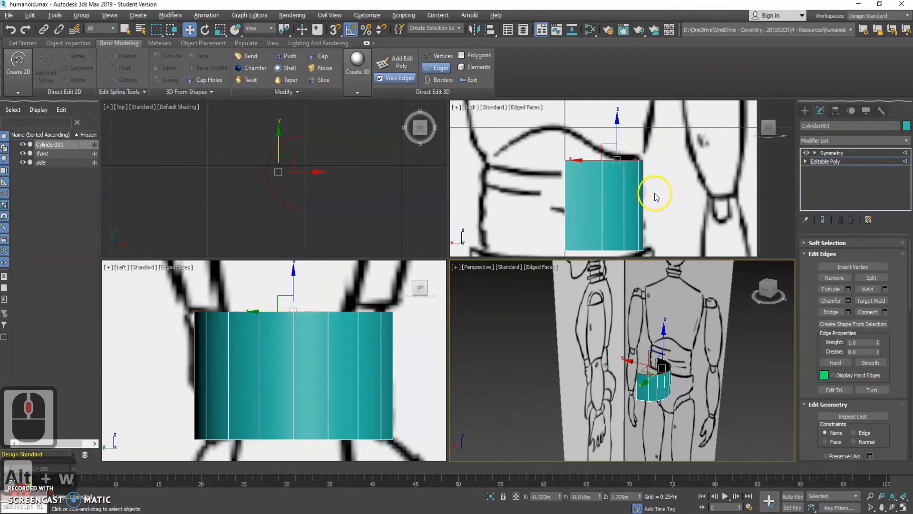
pyautogui.scroll(2, 632, 190)
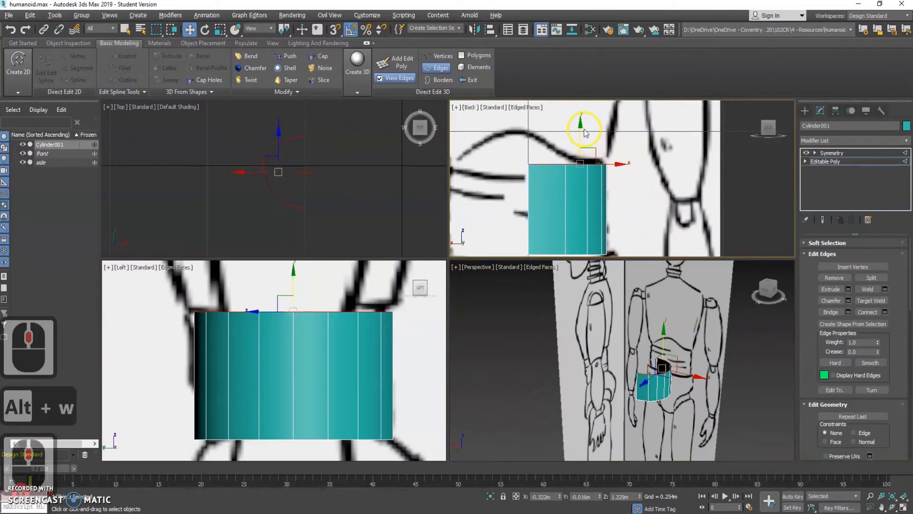
pyautogui.moveTo(581, 126); pyautogui.dragTo(581, 128)
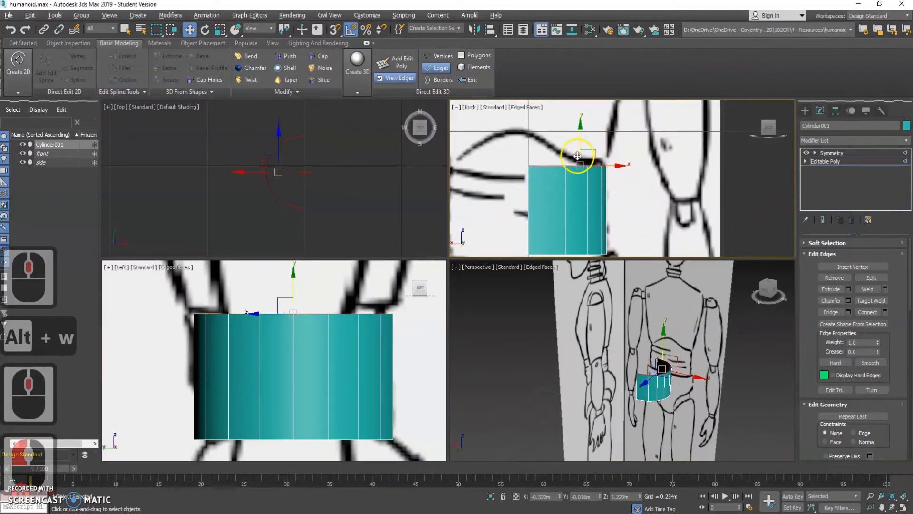
pyautogui.scroll(-2, 597, 176)
pyautogui.click(593, 195)
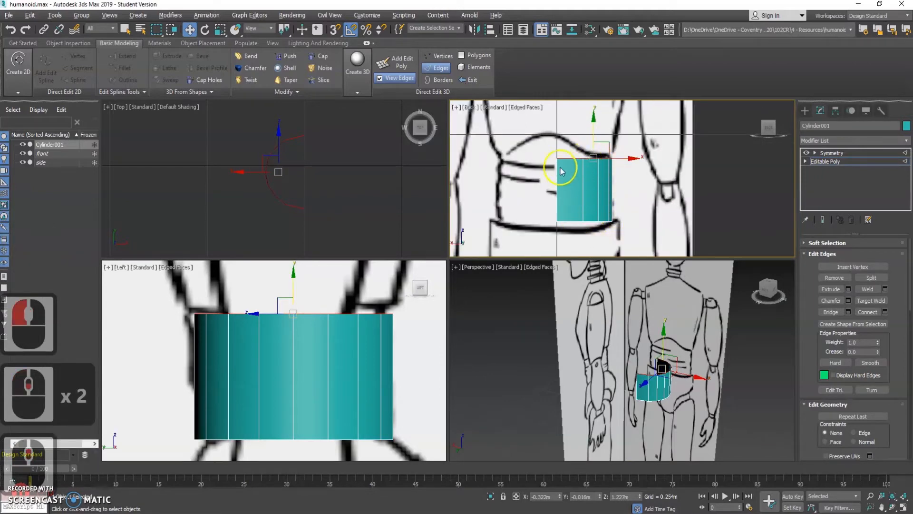
# Step: Enlarge the Back view and fine-tune the upper edge loop's height to about Z 1.226 m against the waist drawing
pyautogui.moveTo(612, 170); pyautogui.dragTo(601, 200, button='middle')
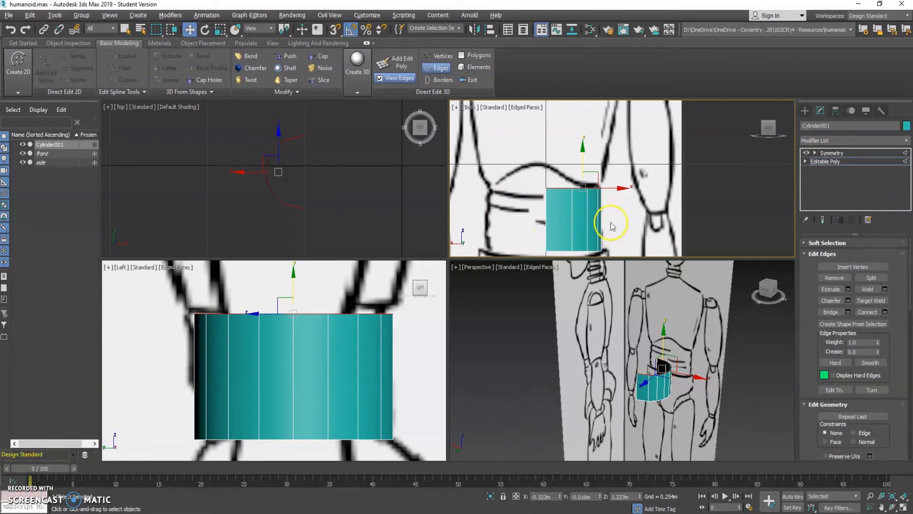
pyautogui.moveTo(595, 195); pyautogui.dragTo(603, 178, button='middle')
pyautogui.hotkey('alt', 'w')
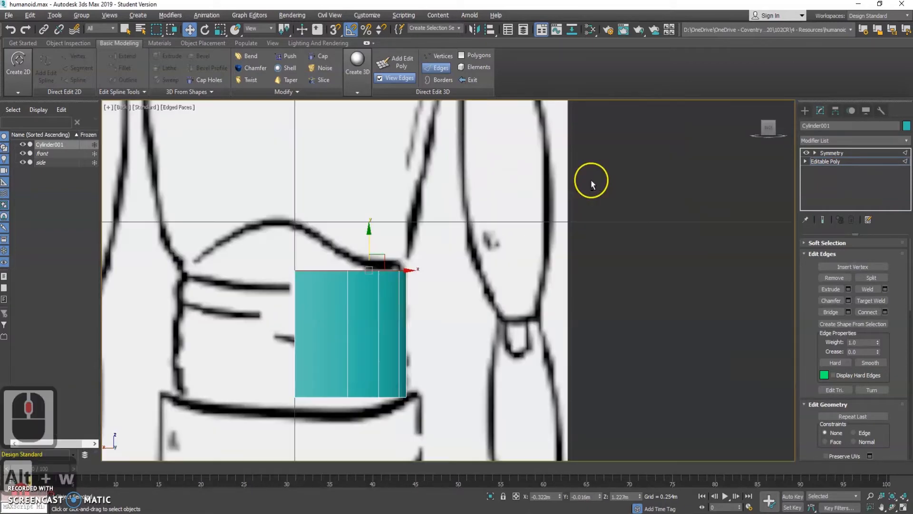
pyautogui.scroll(-2, 432, 246)
pyautogui.moveTo(408, 259); pyautogui.dragTo(527, 221, button='middle')
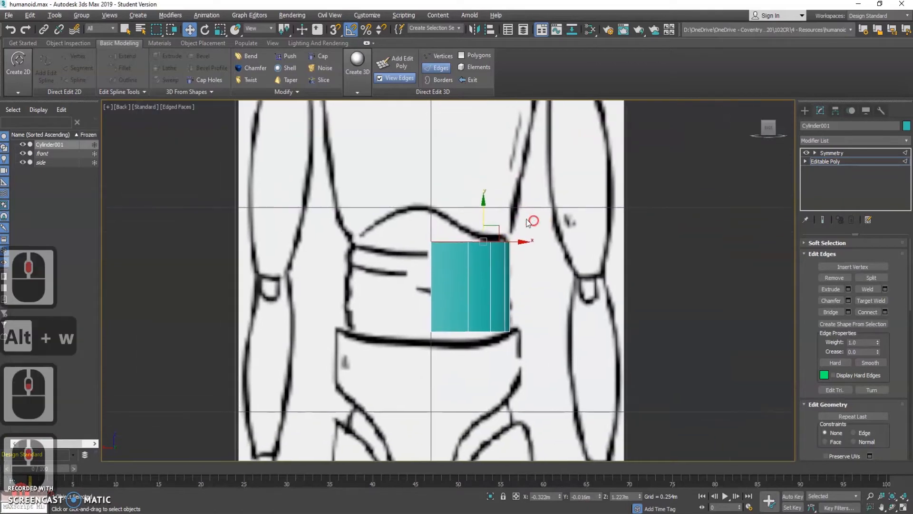
pyautogui.scroll(2, 490, 212)
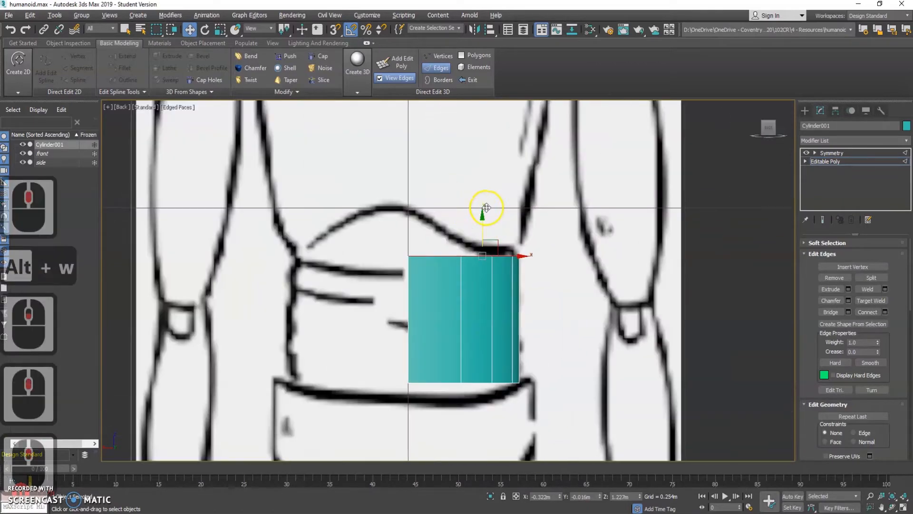
pyautogui.moveTo(484, 207)
pyautogui.mouseDown()
pyautogui.moveTo(483, 197)
pyautogui.moveTo(484, 224)
pyautogui.moveTo(485, 187)
pyautogui.moveTo(481, 217)
pyautogui.mouseUp()
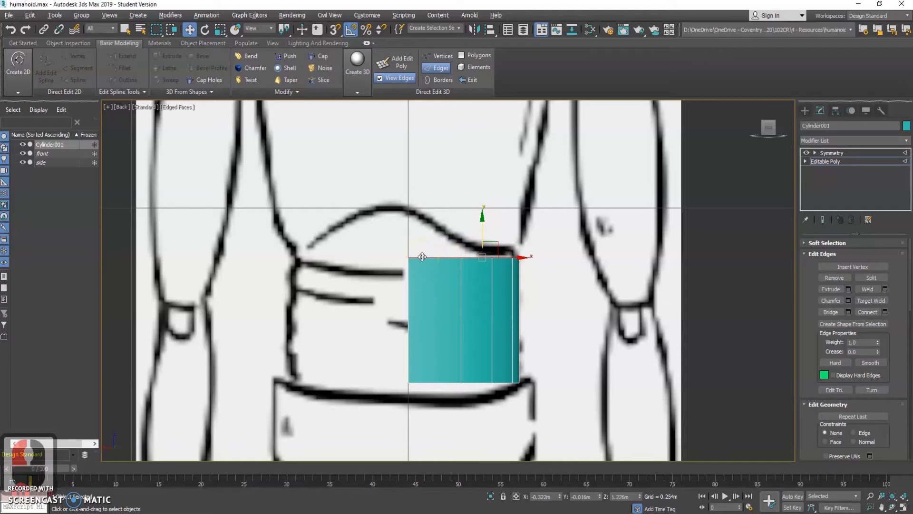
pyautogui.moveTo(482, 218); pyautogui.dragTo(481, 217)
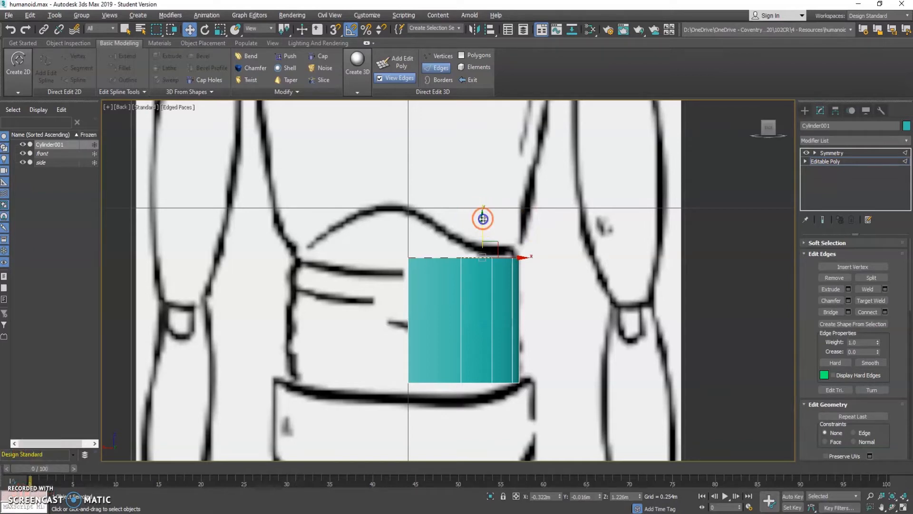
# Step: Extend the upper edge loop upwards as a new row of polygons, with its top at about Z 1.263 m
pyautogui.keyDown('shift'); pyautogui.moveTo(483, 216); pyautogui.dragTo(485, 168); pyautogui.keyUp('shift')
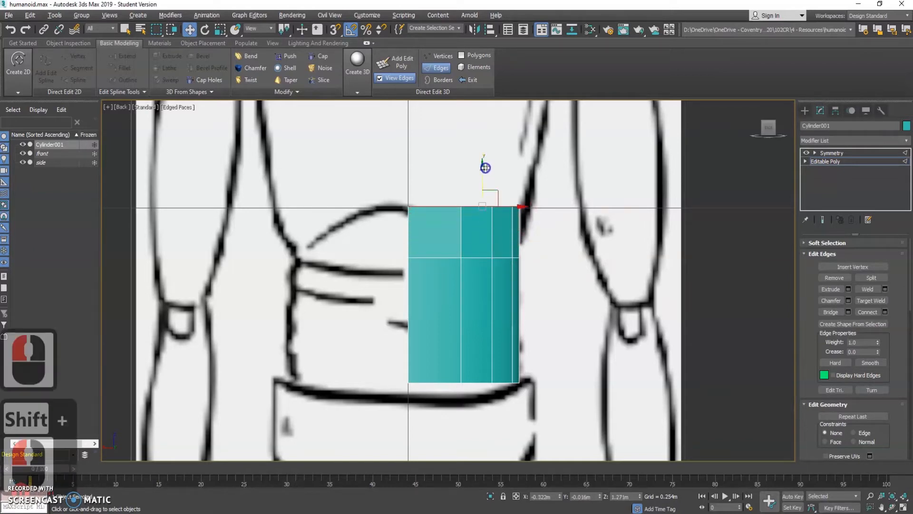
pyautogui.hotkey('alt', 'p')
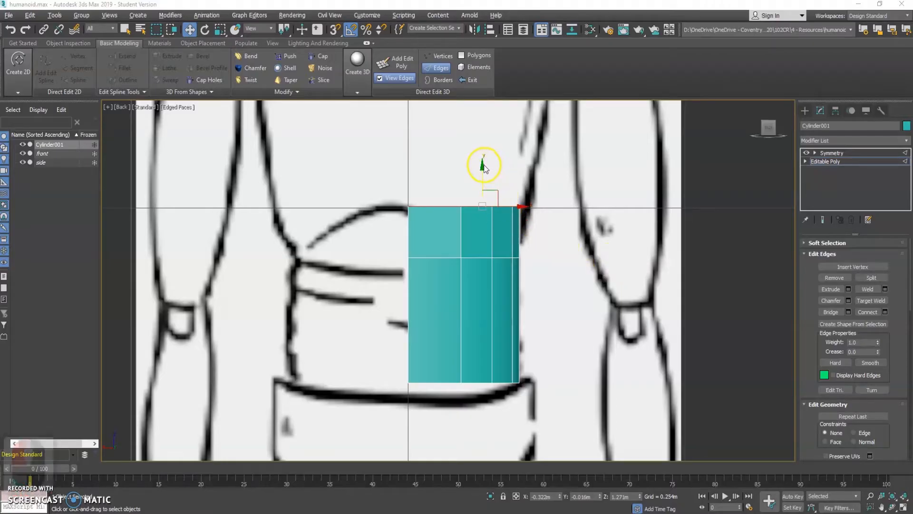
pyautogui.moveTo(482, 166); pyautogui.dragTo(483, 175)
# Step: In the Perspective view, select the complete horizontal edge loop between the new polygon row and the original tube wall
pyautogui.hotkey('alt', 'w')
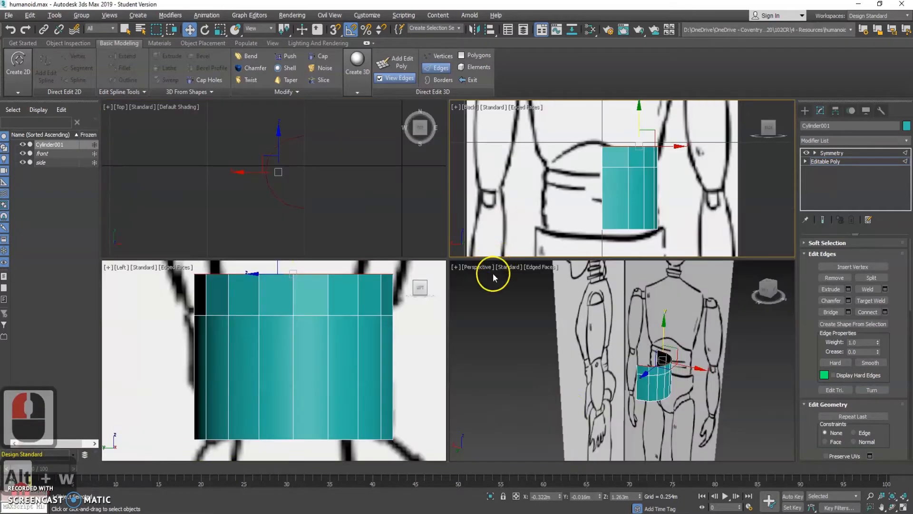
pyautogui.click(658, 397)
pyautogui.hotkey('alt', 'w')
pyautogui.keyDown('alt'); pyautogui.moveTo(576, 340); pyautogui.dragTo(514, 310, button='middle'); pyautogui.keyUp('alt')
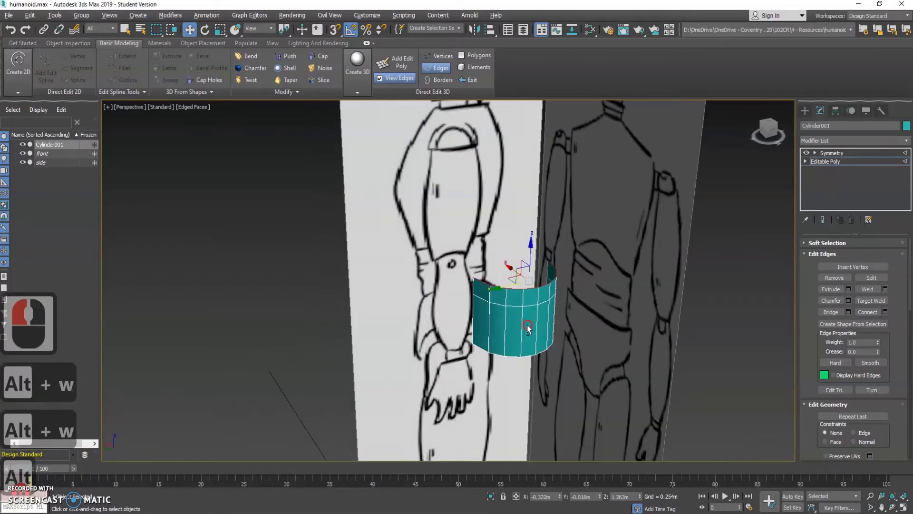
pyautogui.scroll(2, 516, 308)
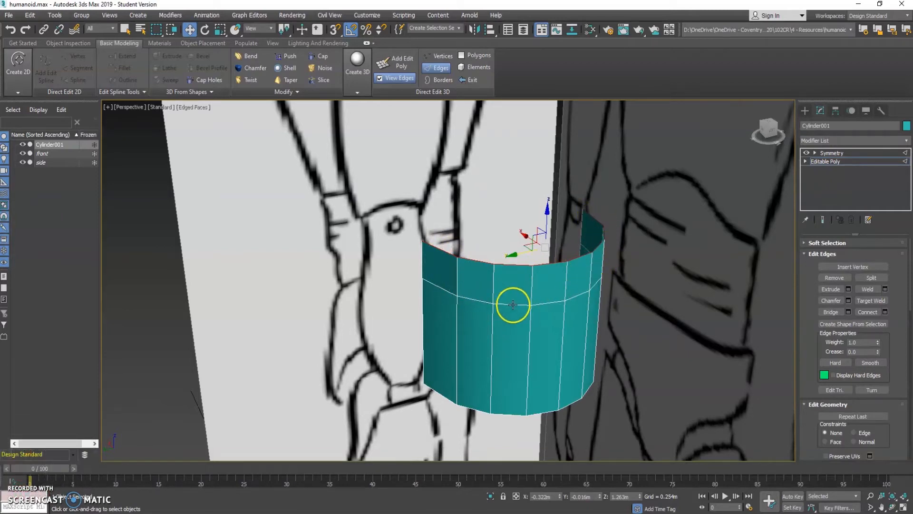
pyautogui.doubleClick(580, 255)
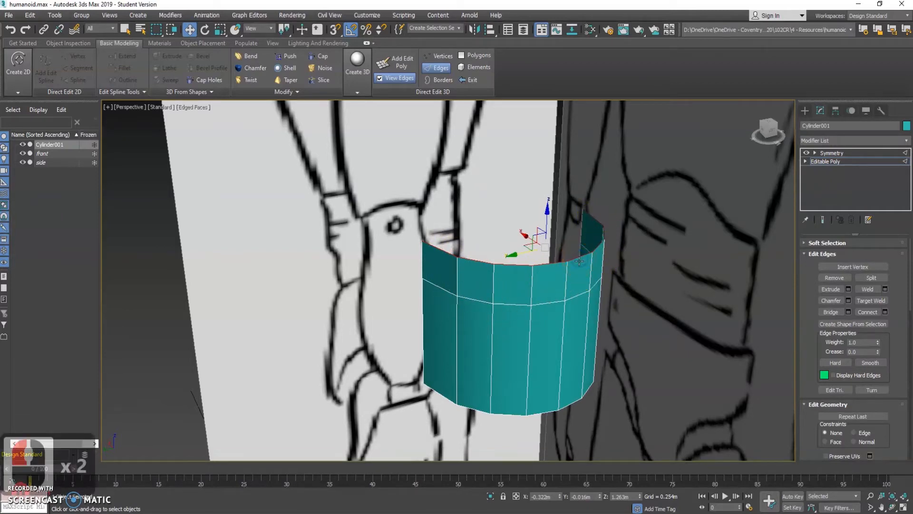
pyautogui.doubleClick(575, 300)
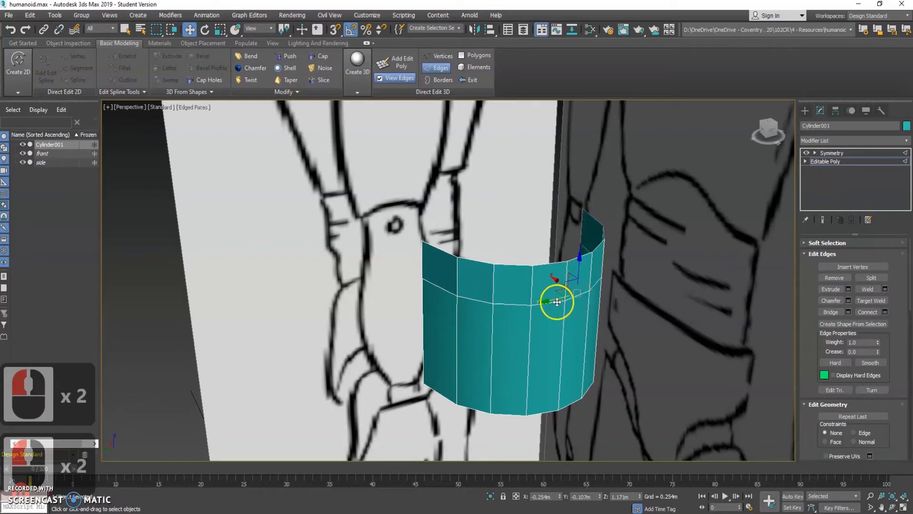
pyautogui.doubleClick(557, 301)
pyautogui.keyDown('alt'); pyautogui.moveTo(572, 306); pyautogui.dragTo(590, 288, button='middle'); pyautogui.keyUp('alt')
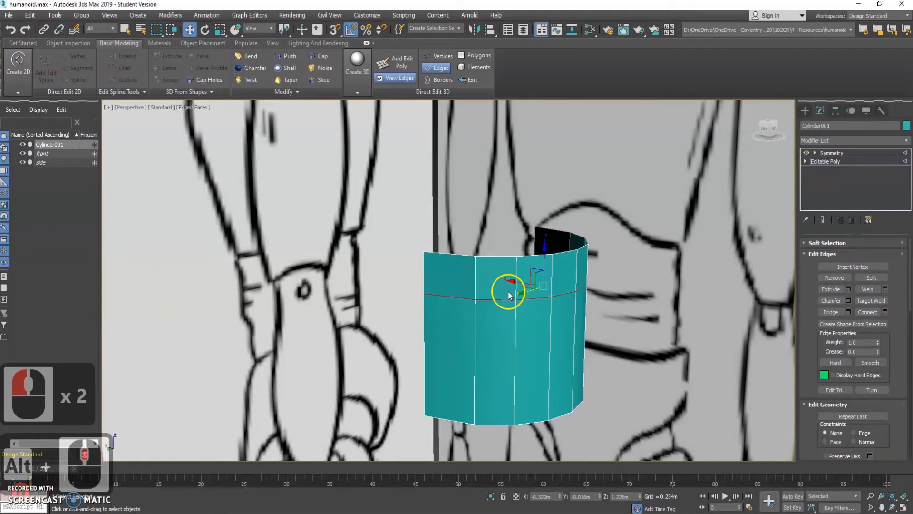
# Step: In the Back view, select the complete uppermost edge loop of the half tube
pyautogui.hotkey('alt', 'w')
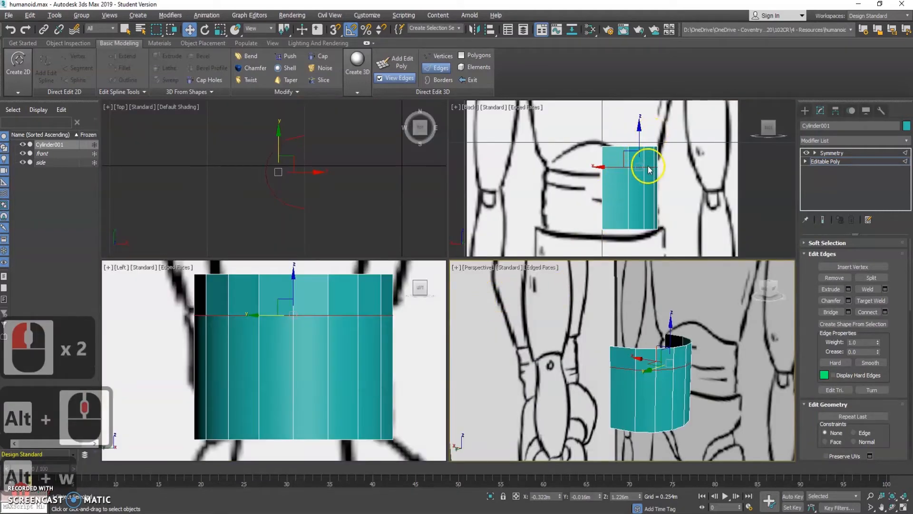
pyautogui.moveTo(638, 176); pyautogui.dragTo(615, 173, button='middle')
pyautogui.scroll(2, 615, 174)
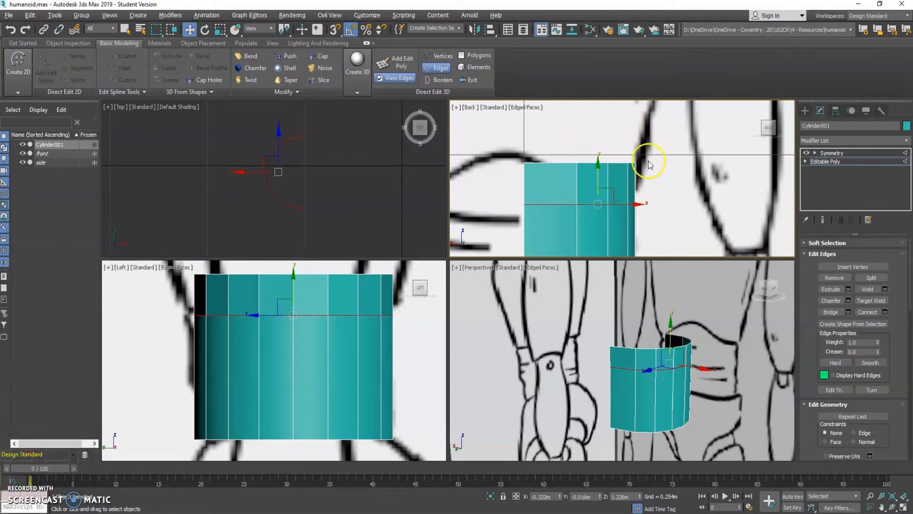
pyautogui.doubleClick(615, 163)
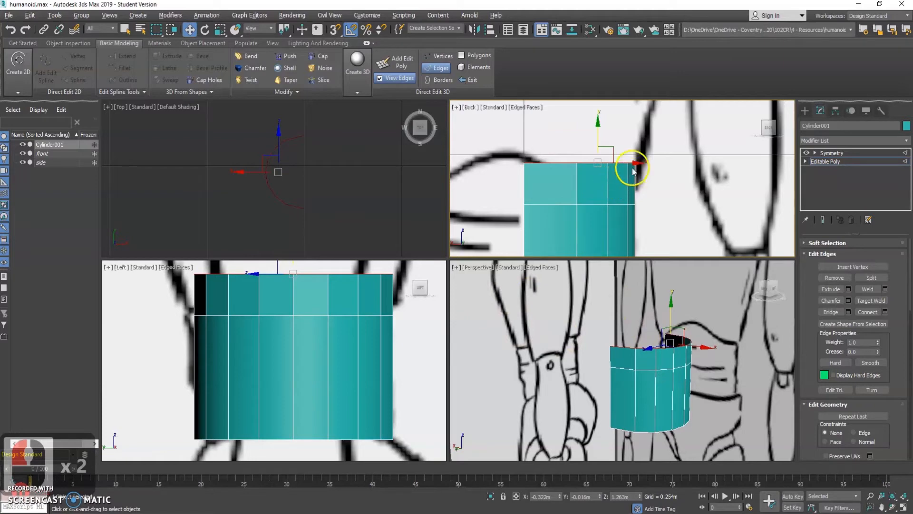
# Step: Try moving the uppermost edge loop outwards to about X -0.327 m and inspect the flared row in the Perspective view
pyautogui.moveTo(638, 162); pyautogui.dragTo(647, 162)
pyautogui.press('w')
pyautogui.click(579, 190)
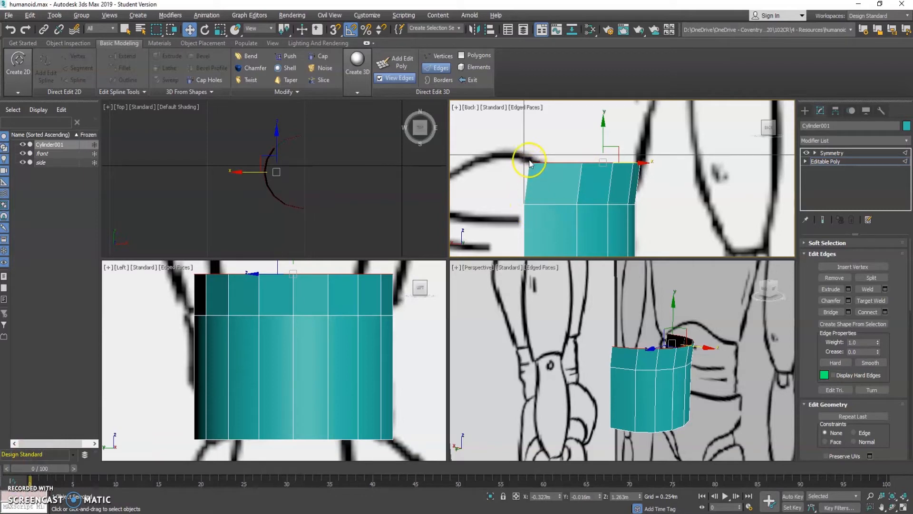
pyautogui.moveTo(635, 375); pyautogui.dragTo(647, 348, button='middle')
pyautogui.scroll(3, 631, 325)
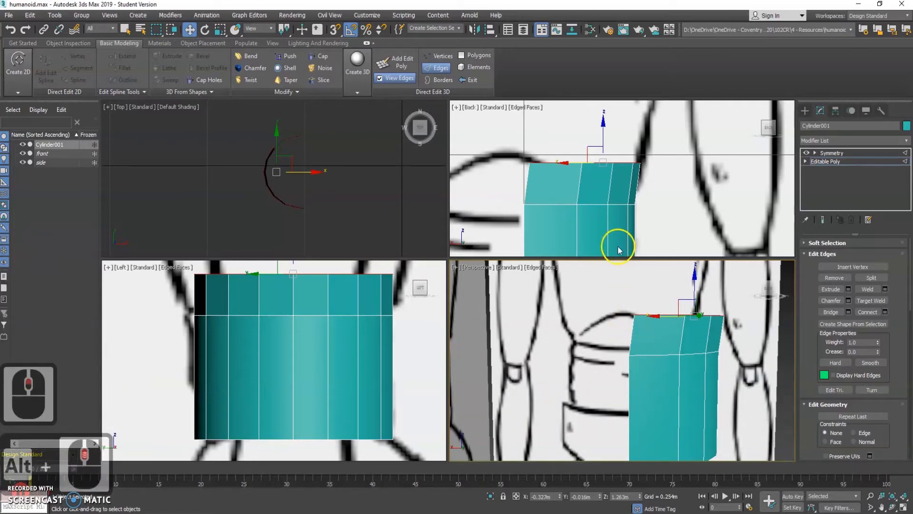
# Step: Preview the mirrored tube with the Symmetry modifier, return to Editable Poly and undo the loop's outward move
pyautogui.click(832, 152)
pyautogui.scroll(2, 625, 330)
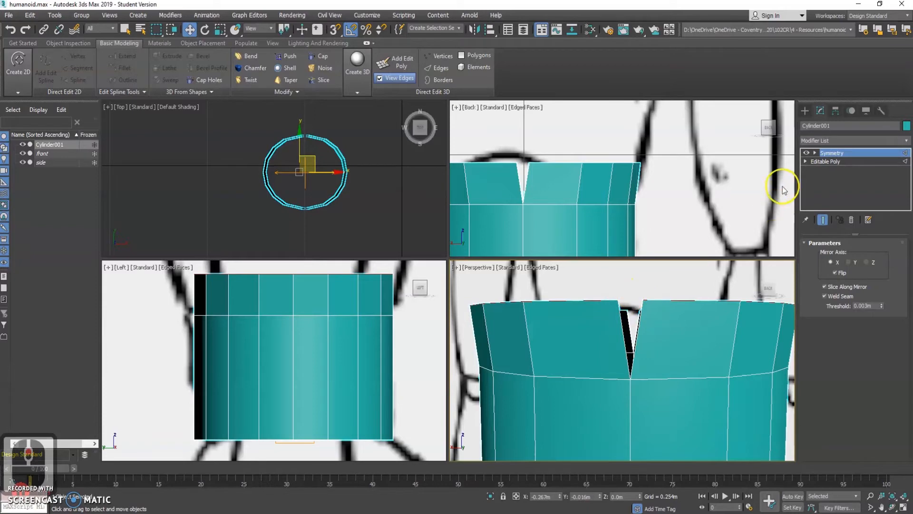
pyautogui.click(832, 161)
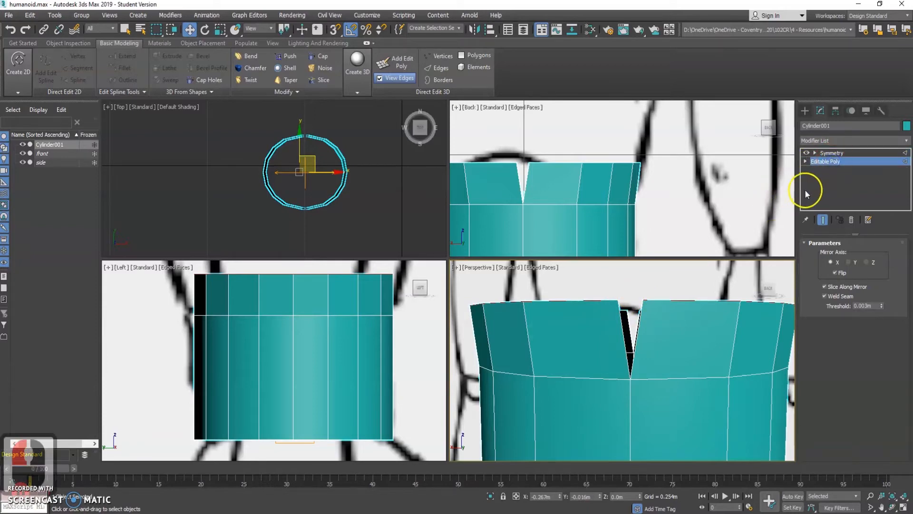
pyautogui.hotkey('ctrl', 'z')
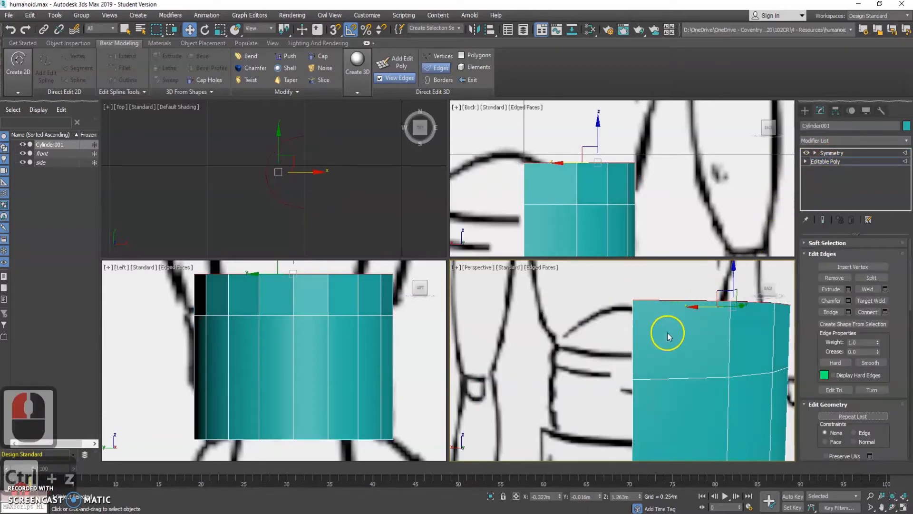
# Step: Try squashing the uppermost edge loop to about 109 percent in X and 91 percent in Y and Z
pyautogui.moveTo(726, 335); pyautogui.dragTo(653, 347, button='middle')
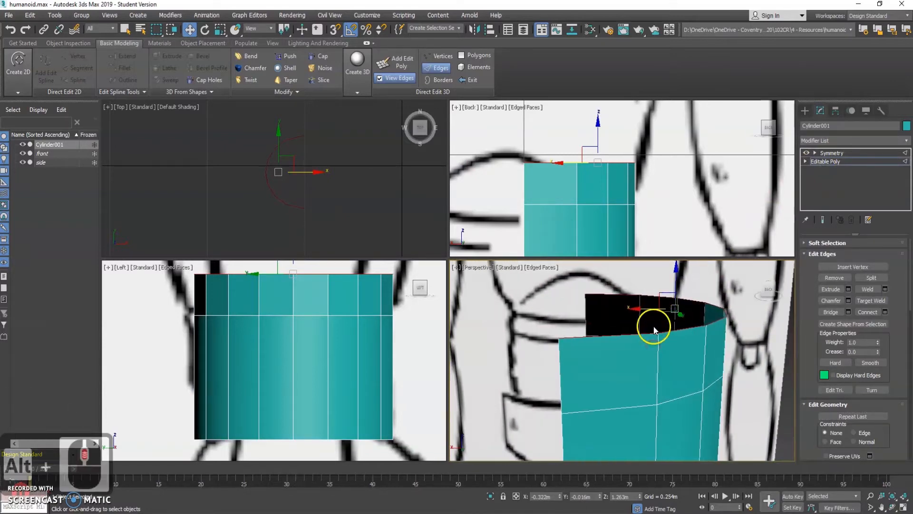
pyautogui.press('r')
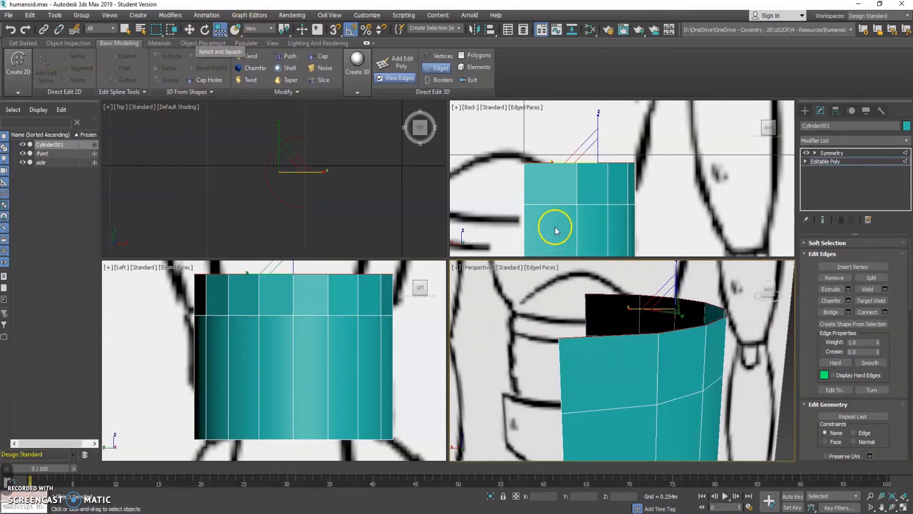
pyautogui.keyDown('alt'); pyautogui.moveTo(707, 305); pyautogui.dragTo(646, 350, button='middle'); pyautogui.keyUp('alt')
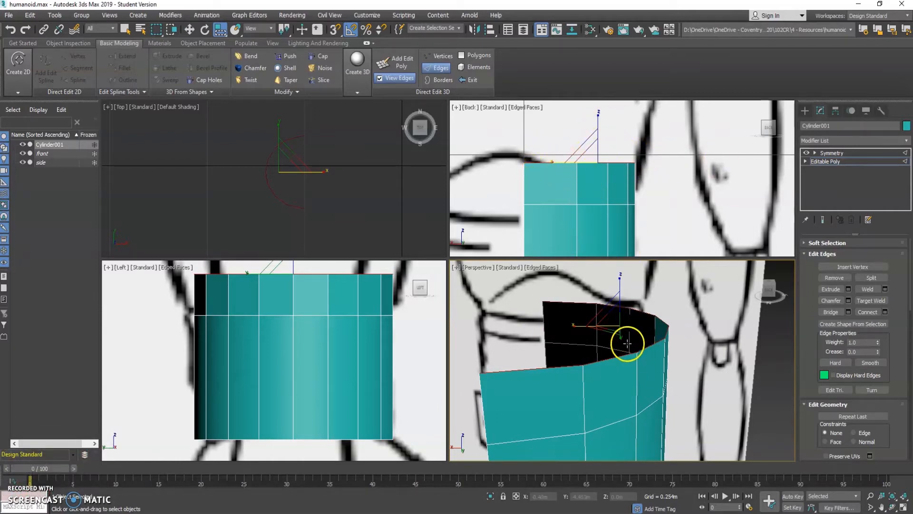
pyautogui.moveTo(622, 338)
pyautogui.mouseDown()
pyautogui.moveTo(620, 329)
pyautogui.moveTo(623, 338)
pyautogui.mouseUp()
pyautogui.hotkey('ctrl', 'z')
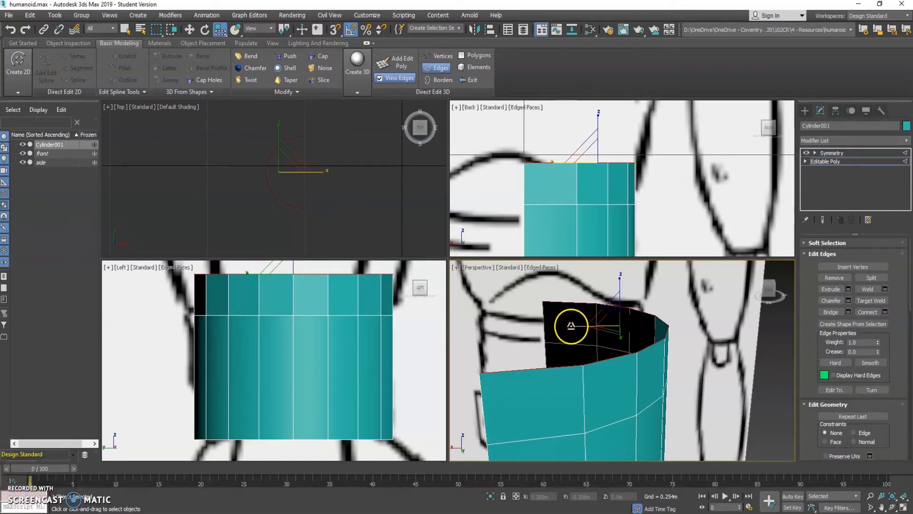
pyautogui.moveTo(576, 325); pyautogui.dragTo(572, 325)
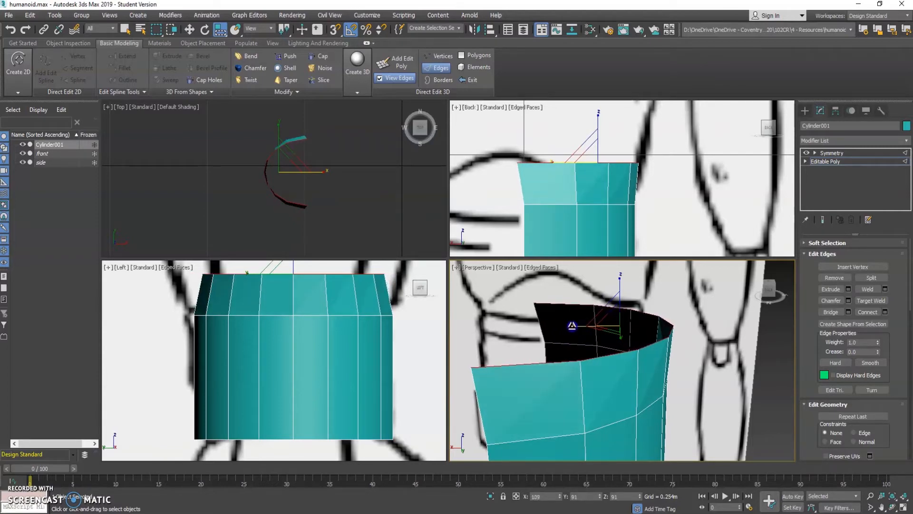
# Step: Try shifting the squashed loop outwards to about X -0.328 m so its open ends meet the body's centreline
pyautogui.click(519, 154)
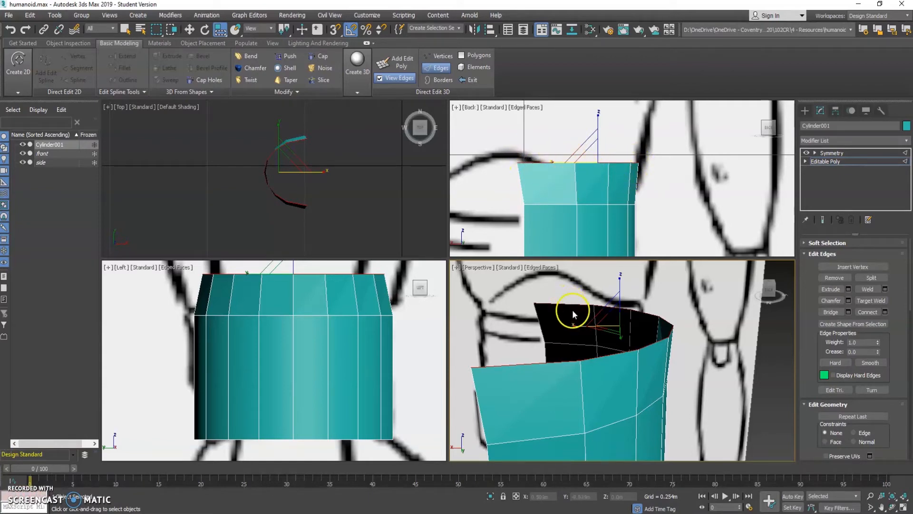
pyautogui.press('w')
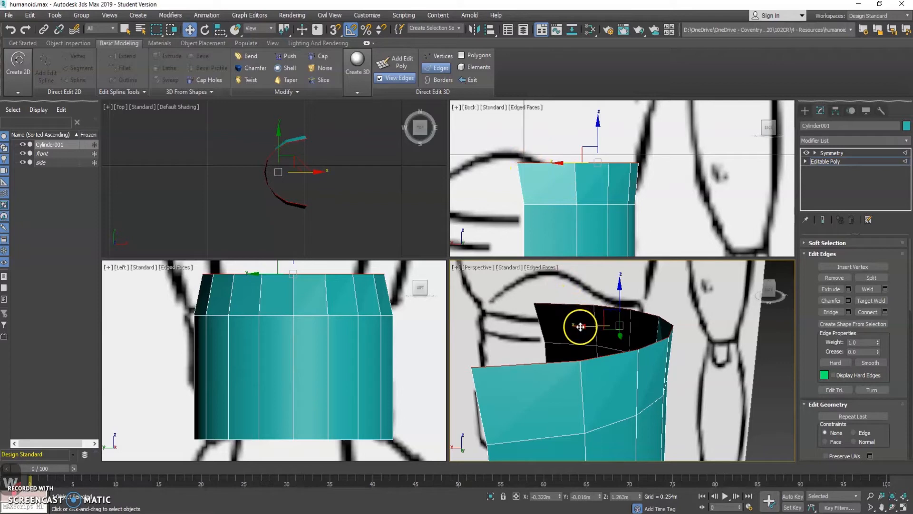
pyautogui.moveTo(581, 326); pyautogui.dragTo(595, 327)
pyautogui.click(538, 218)
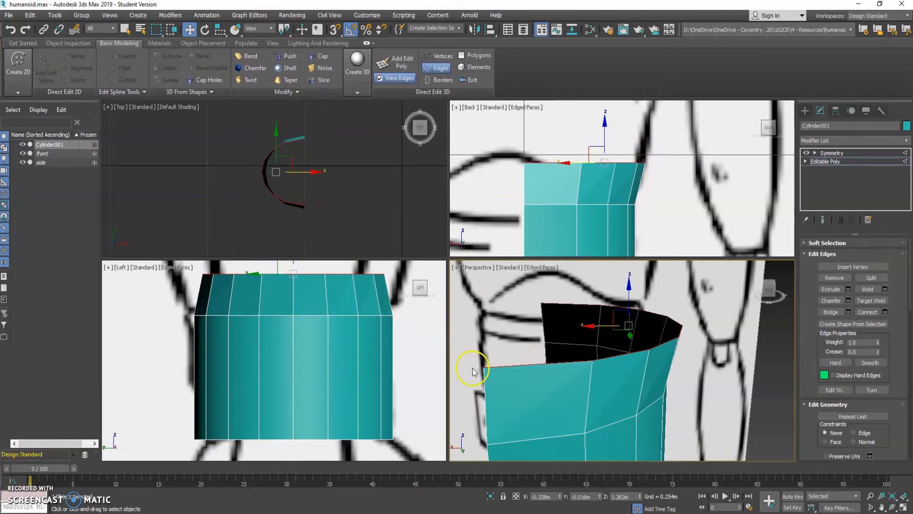
# Step: In the Left view, try widening the uppermost edge loop front to back to match the side drawing of the torso
pyautogui.moveTo(306, 306); pyautogui.dragTo(313, 362, button='middle')
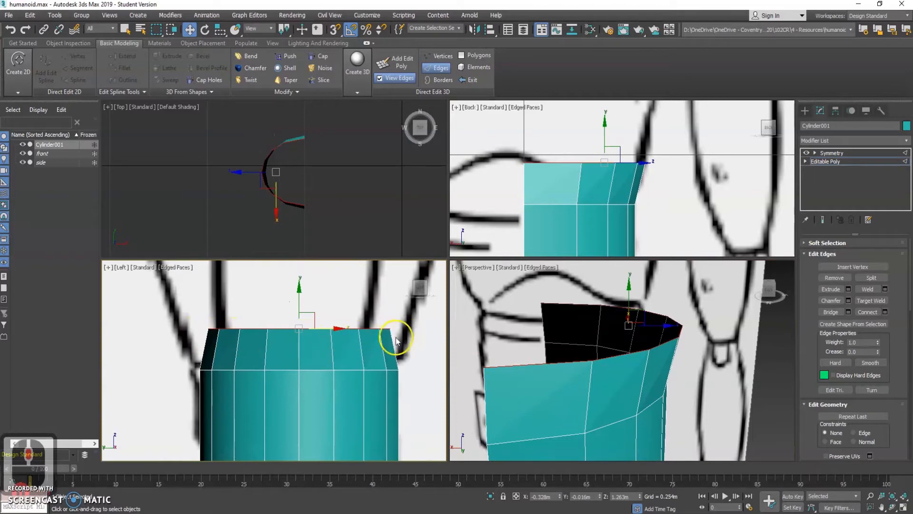
pyautogui.scroll(-4, 328, 338)
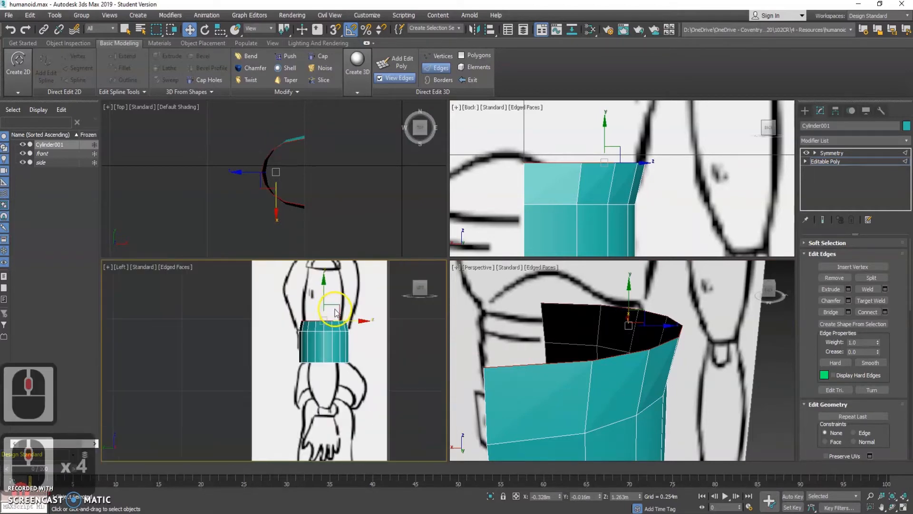
pyautogui.scroll(2, 325, 378)
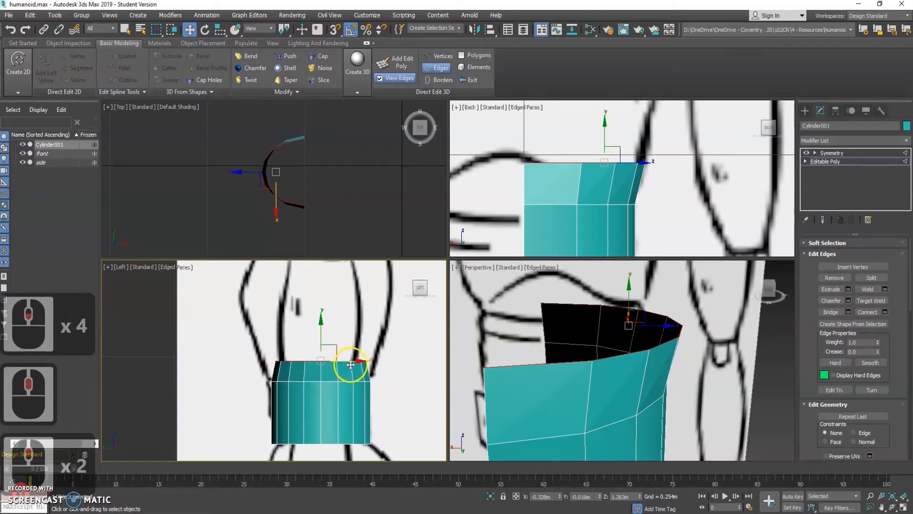
pyautogui.press('r')
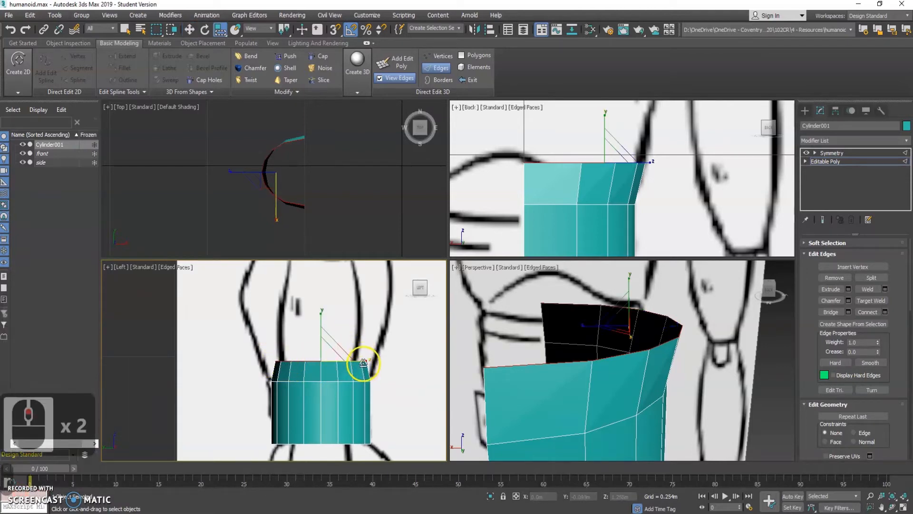
pyautogui.moveTo(365, 360); pyautogui.dragTo(373, 360)
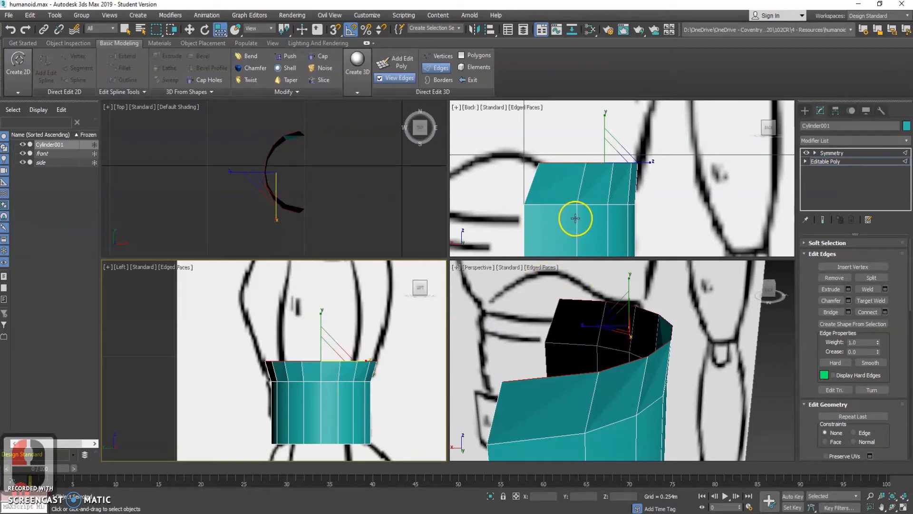
# Step: Inspect the reshaped loop in the Back and Perspective views, and undo its squashing and outward move
pyautogui.moveTo(577, 202)
pyautogui.mouseDown(button='middle')
pyautogui.moveTo(580, 189)
pyautogui.moveTo(576, 200)
pyautogui.mouseUp(button='middle')
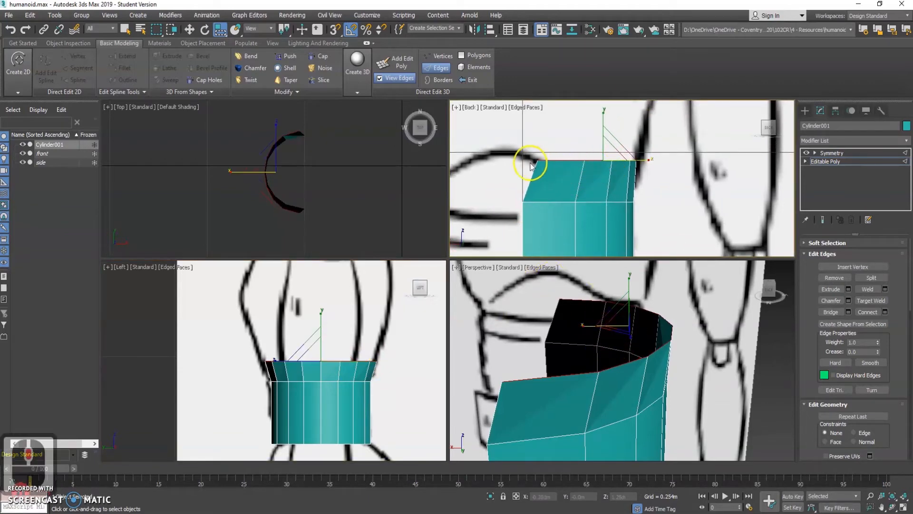
pyautogui.moveTo(576, 366)
pyautogui.keyDown('alt'); pyautogui.mouseDown(button='middle')
pyautogui.moveTo(666, 363)
pyautogui.moveTo(581, 357)
pyautogui.mouseUp(button='middle'); pyautogui.keyUp('alt')
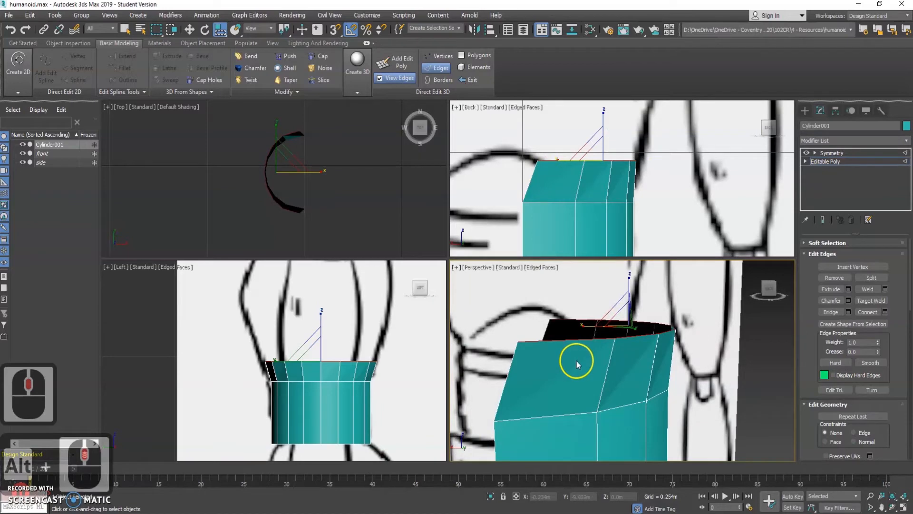
pyautogui.keyDown('alt'); pyautogui.moveTo(595, 367); pyautogui.dragTo(628, 336, button='middle'); pyautogui.keyUp('alt')
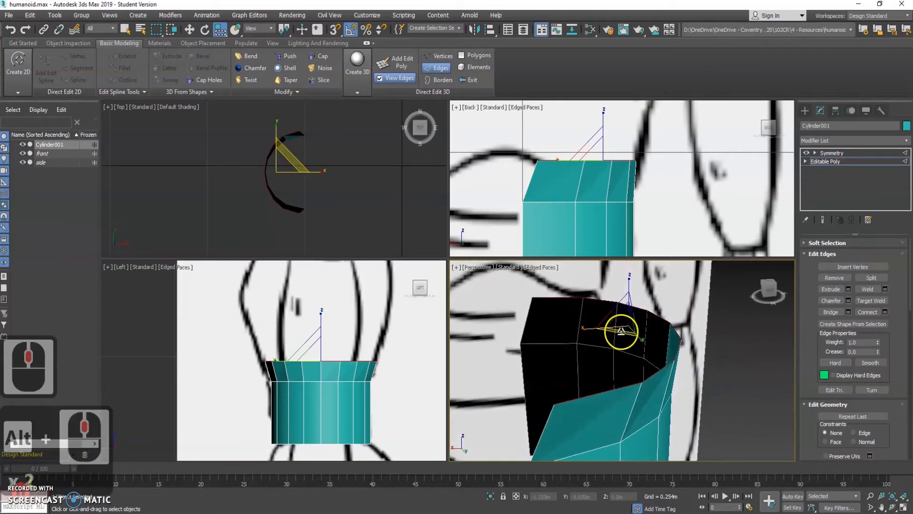
pyautogui.hotkey('ctrl', 'z')
pyautogui.hotkey('ctrl', 'z')
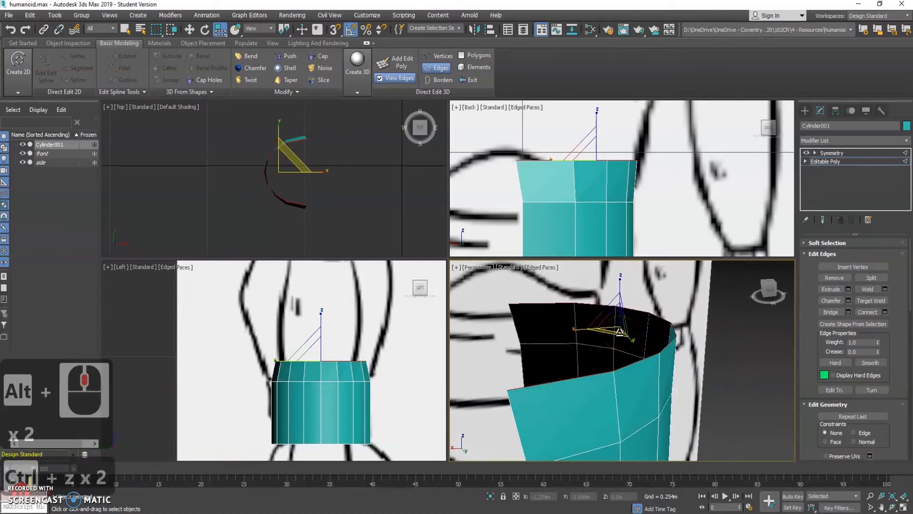
pyautogui.hotkey('ctrl', 'z')
# Step: Squash the uppermost edge loop to about 115 percent in X and Y and move it outwards to about X -0.331 m
pyautogui.keyDown('alt'); pyautogui.moveTo(602, 373); pyautogui.dragTo(615, 351, button='middle'); pyautogui.keyUp('alt')
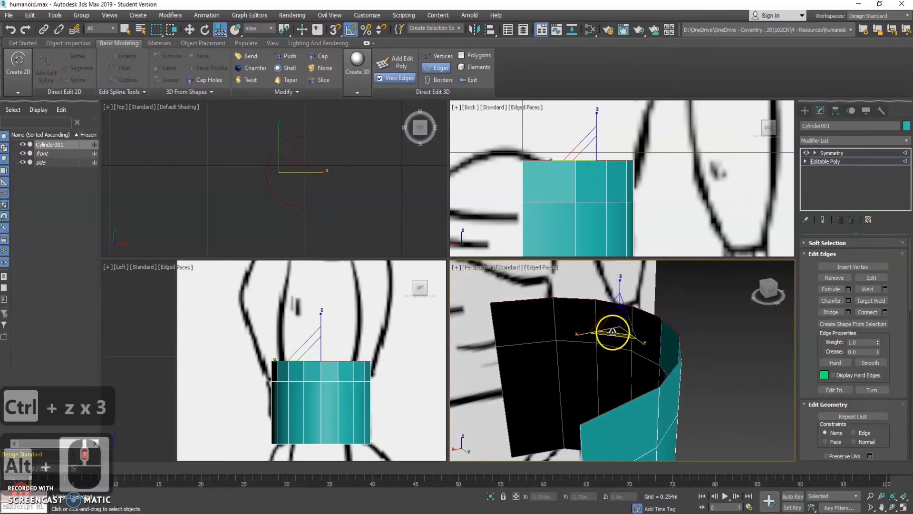
pyautogui.moveTo(616, 337); pyautogui.dragTo(615, 338)
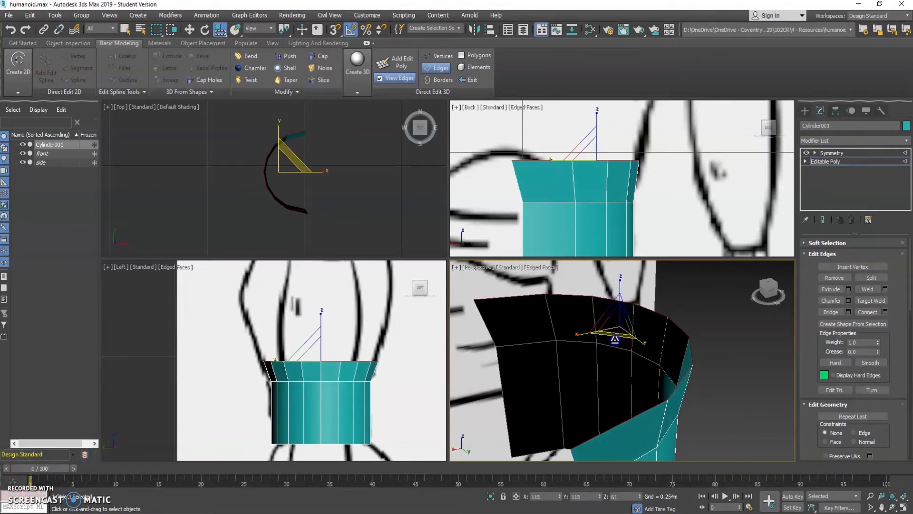
pyautogui.click(573, 157)
pyautogui.press('w')
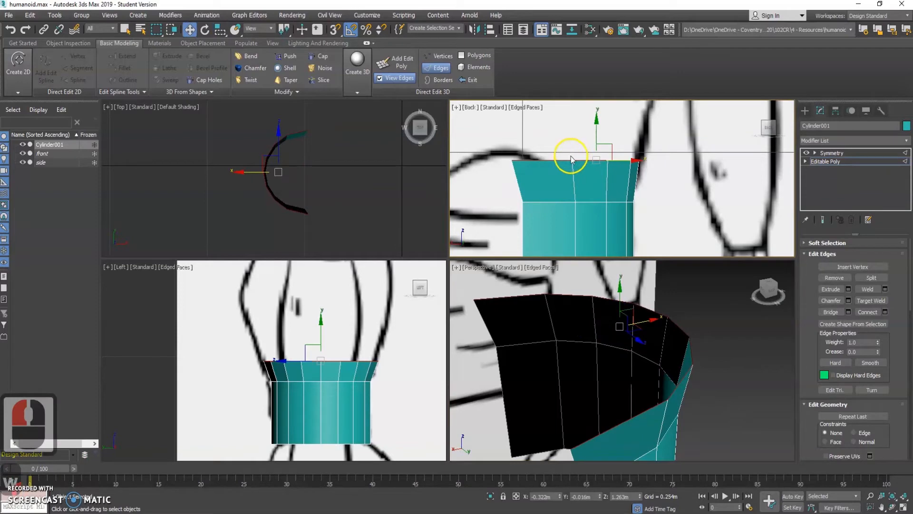
pyautogui.moveTo(636, 162); pyautogui.dragTo(646, 161)
# Step: Try squashing the flared upper edge loop once more in the Perspective view, and undo it
pyautogui.keyDown('alt'); pyautogui.moveTo(683, 404); pyautogui.dragTo(612, 404, button='middle'); pyautogui.keyUp('alt')
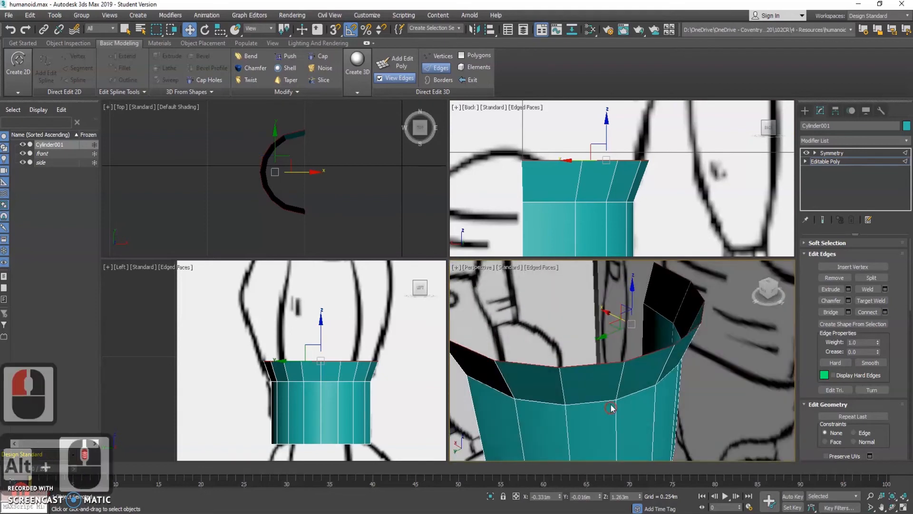
pyautogui.press('r')
pyautogui.moveTo(666, 340); pyautogui.dragTo(667, 342)
pyautogui.hotkey('ctrl', 'z')
pyautogui.scroll(-2, 618, 379)
pyautogui.keyDown('alt'); pyautogui.moveTo(619, 380); pyautogui.dragTo(624, 383, button='middle'); pyautogui.keyUp('alt')
# Step: Extend the uppermost edge loop upwards into a tall new row of polygons along the chest, with its top at about Z 1.404 m
pyautogui.press('w')
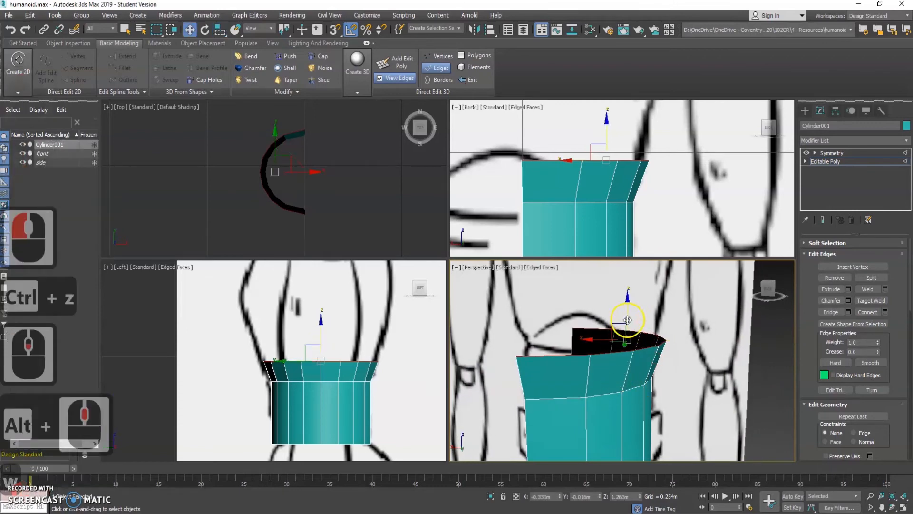
pyautogui.keyDown('shift'); pyautogui.moveTo(629, 301); pyautogui.dragTo(637, 249); pyautogui.keyUp('shift')
pyautogui.scroll(-1, 642, 350)
pyautogui.moveTo(638, 317); pyautogui.dragTo(647, 349, button='middle')
pyautogui.scroll(-2, 626, 136)
pyautogui.moveTo(645, 134); pyautogui.dragTo(642, 223, button='middle')
pyautogui.scroll(-2, 640, 221)
pyautogui.keyDown('shift'); pyautogui.moveTo(632, 173); pyautogui.dragTo(632, 135); pyautogui.keyUp('shift')
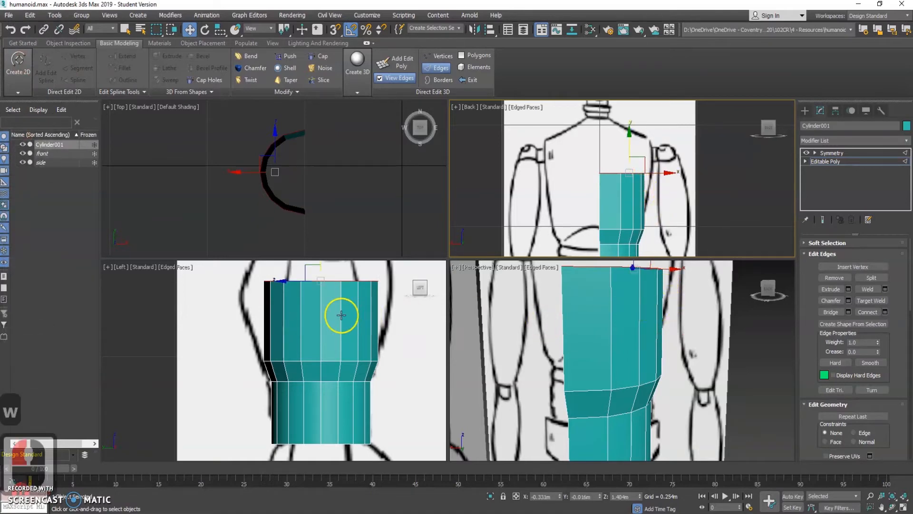
# Step: Squash the chest row's top edge loop to about 122 percent in X and Y, following the side drawing
pyautogui.rightClick(324, 305)
pyautogui.press('r')
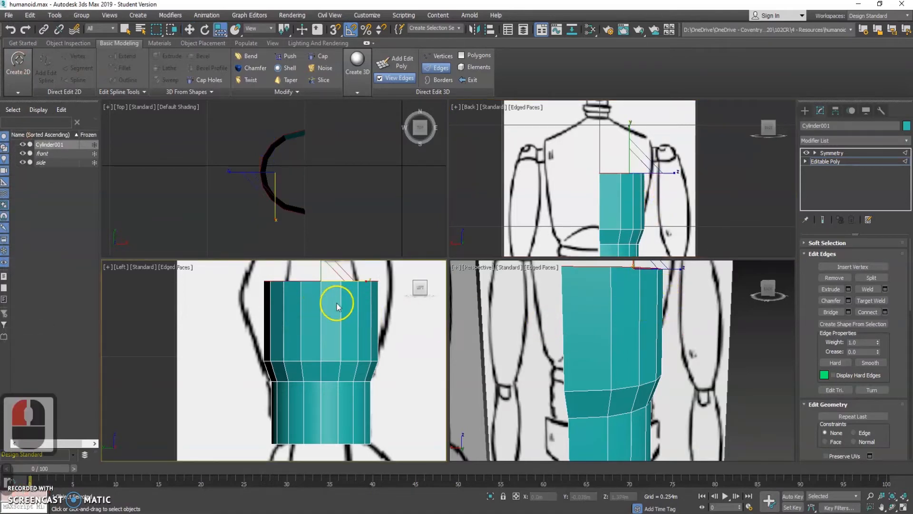
pyautogui.keyDown('alt'); pyautogui.moveTo(608, 327); pyautogui.dragTo(631, 347, button='middle'); pyautogui.keyUp('alt')
pyautogui.moveTo(640, 332); pyautogui.dragTo(616, 337)
pyautogui.hotkey('ctrl', 'z')
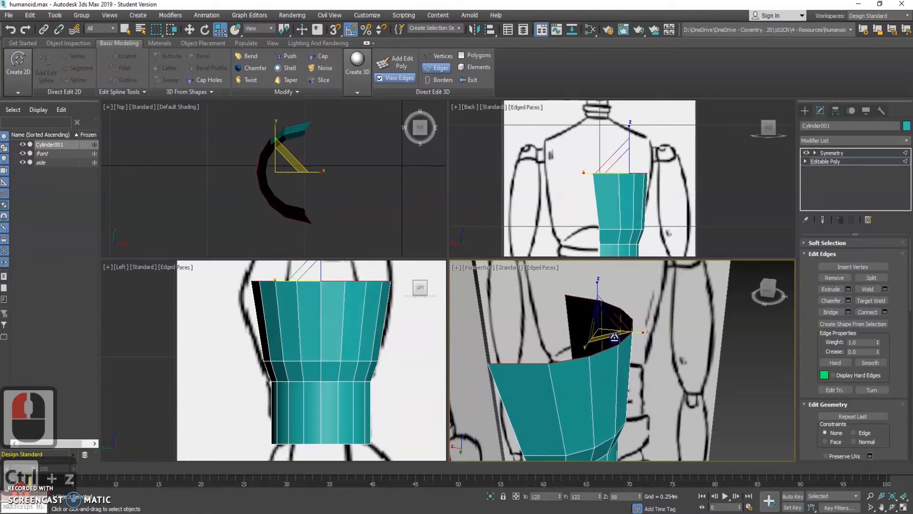
pyautogui.hotkey('ctrl', 'z')
# Step: Move the enlarged top edge loop outwards to about X -0.344 m so its open ends return to the centreline
pyautogui.press('w')
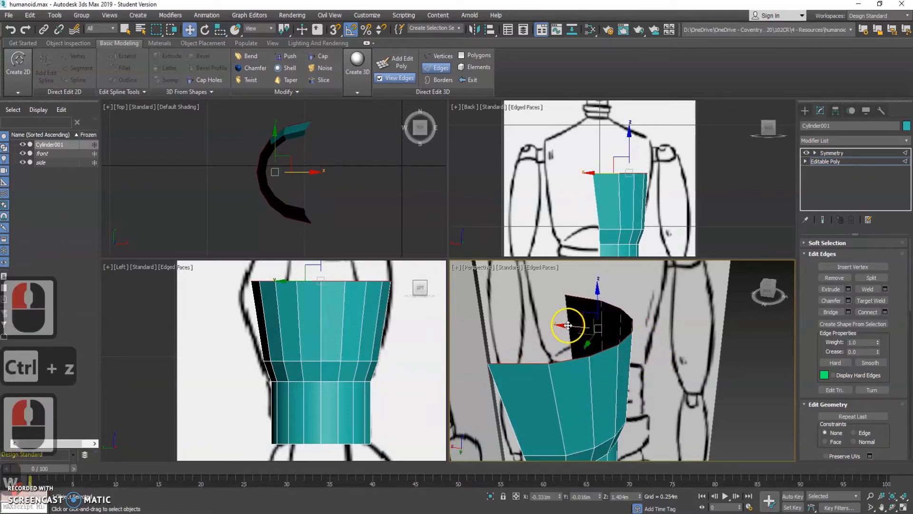
pyautogui.moveTo(565, 325); pyautogui.dragTo(579, 326)
pyautogui.moveTo(288, 267); pyautogui.dragTo(292, 306, button='middle')
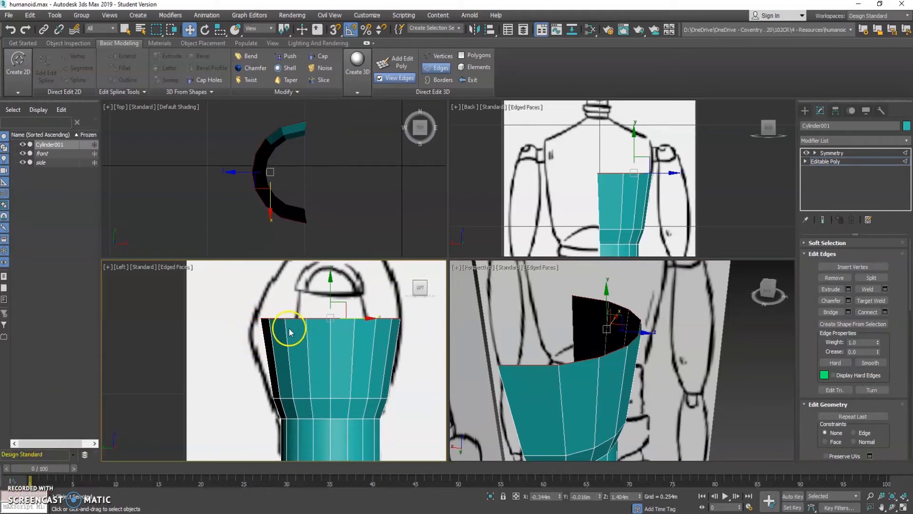
# Step: Select the vertical edges all around the tall chest row in the Left view
pyautogui.keyDown('alt'); pyautogui.moveTo(579, 373); pyautogui.dragTo(538, 341, button='middle'); pyautogui.keyUp('alt')
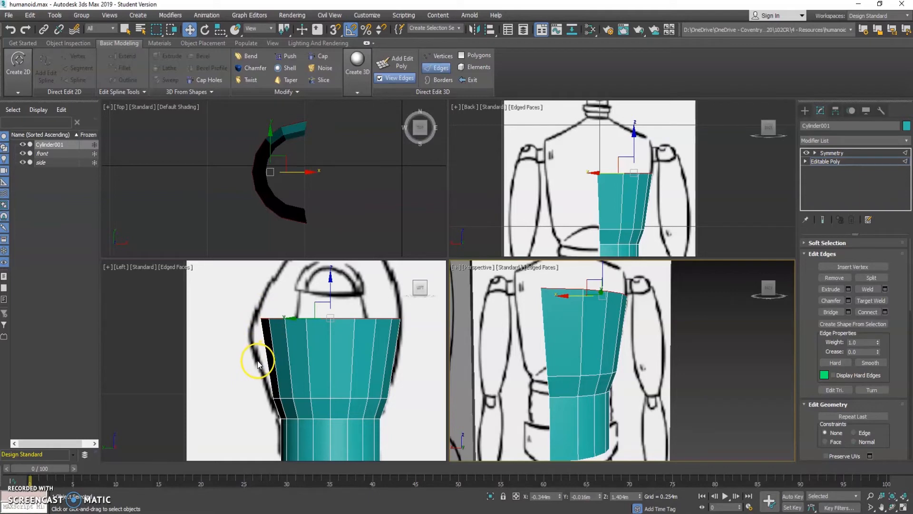
pyautogui.moveTo(273, 301); pyautogui.dragTo(249, 243, button='middle')
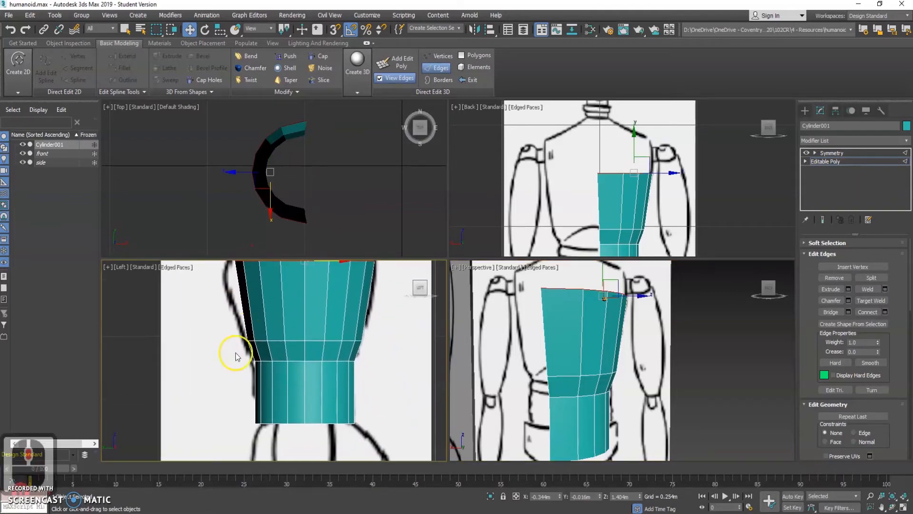
pyautogui.moveTo(265, 310); pyautogui.dragTo(280, 352, button='middle')
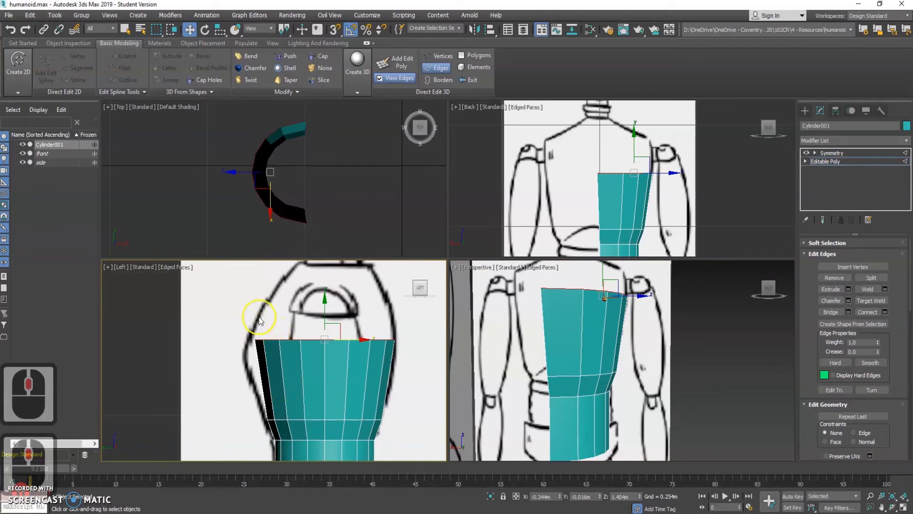
pyautogui.moveTo(302, 367); pyautogui.dragTo(271, 337, button='middle')
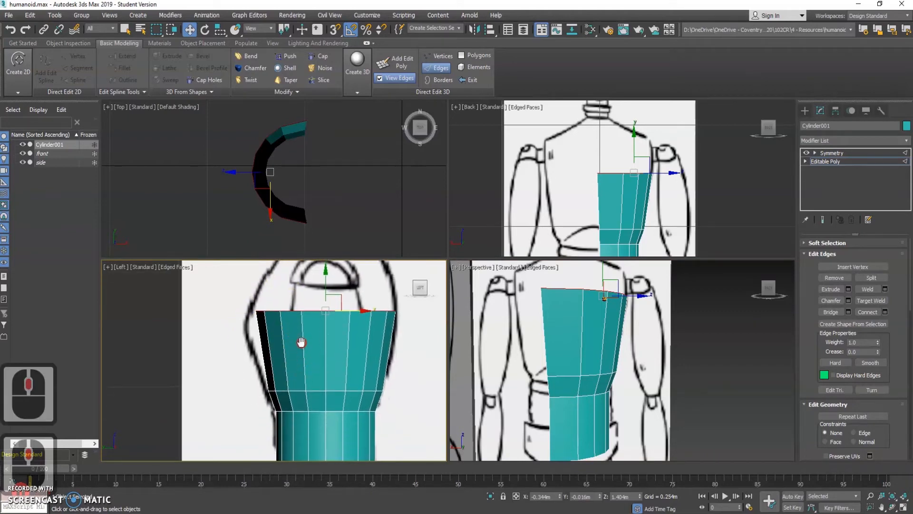
pyautogui.click(394, 347)
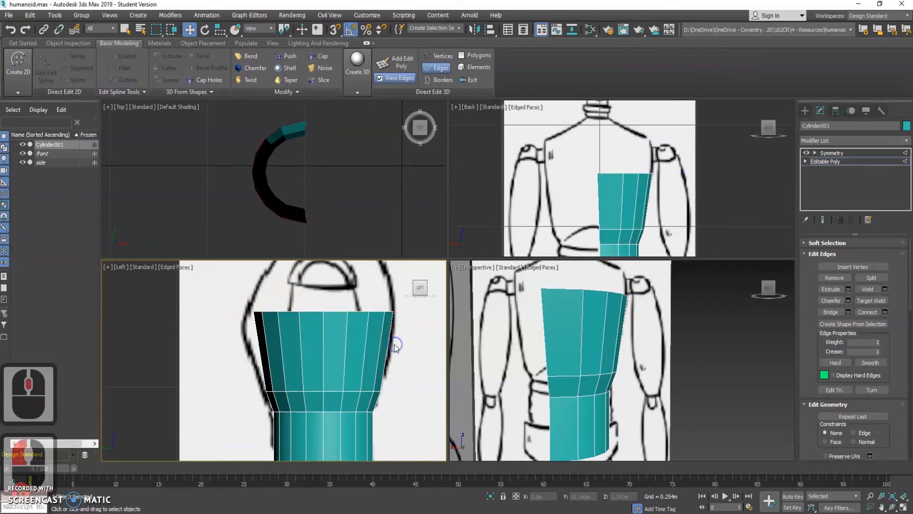
pyautogui.rightClick(349, 339)
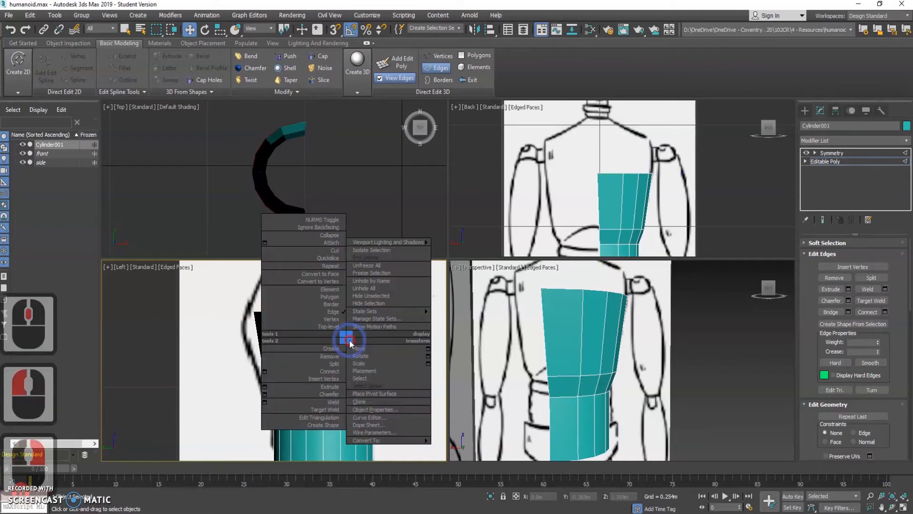
pyautogui.click(333, 311)
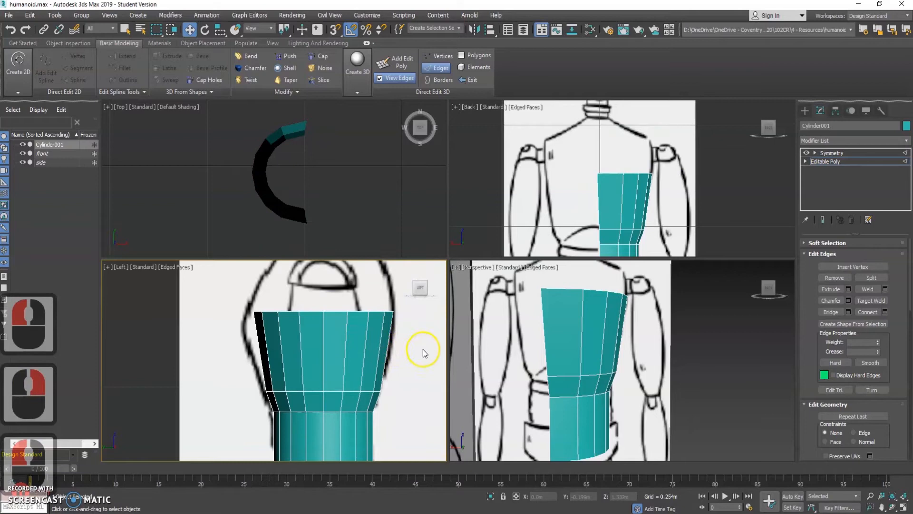
pyautogui.click(418, 337)
pyautogui.moveTo(309, 343); pyautogui.dragTo(177, 351)
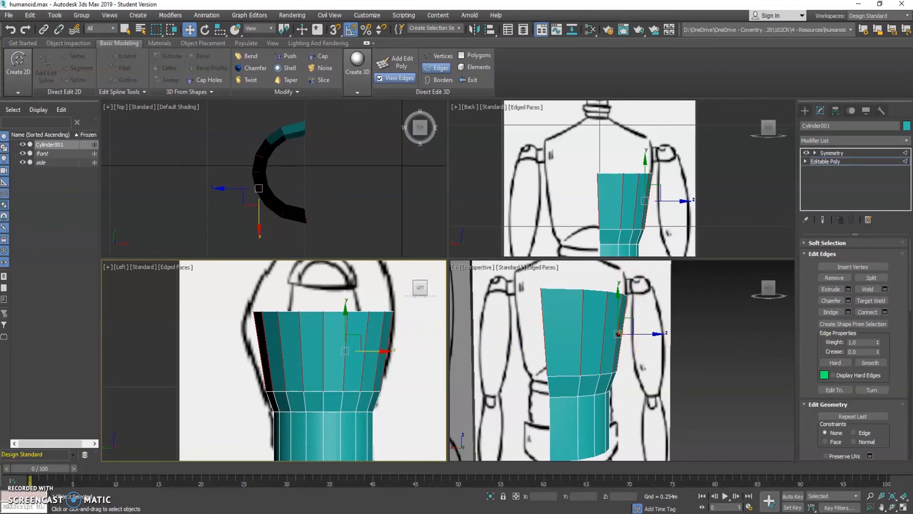
# Step: Try connecting the chest row's vertical edges with a single new edge loop, and undo it
pyautogui.scroll(-10, 875, 324)
pyautogui.scroll(-14, 877, 331)
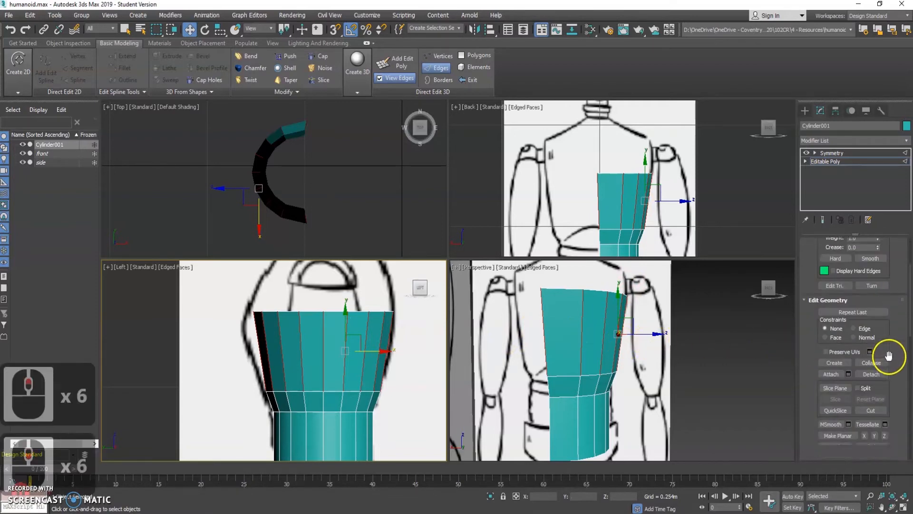
pyautogui.scroll(-17, 894, 353)
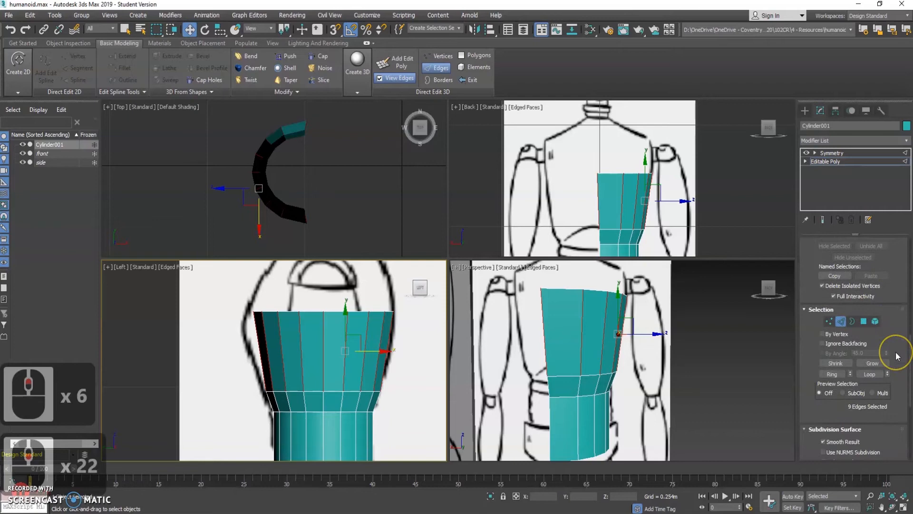
pyautogui.scroll(-6, 889, 348)
pyautogui.scroll(17, 894, 344)
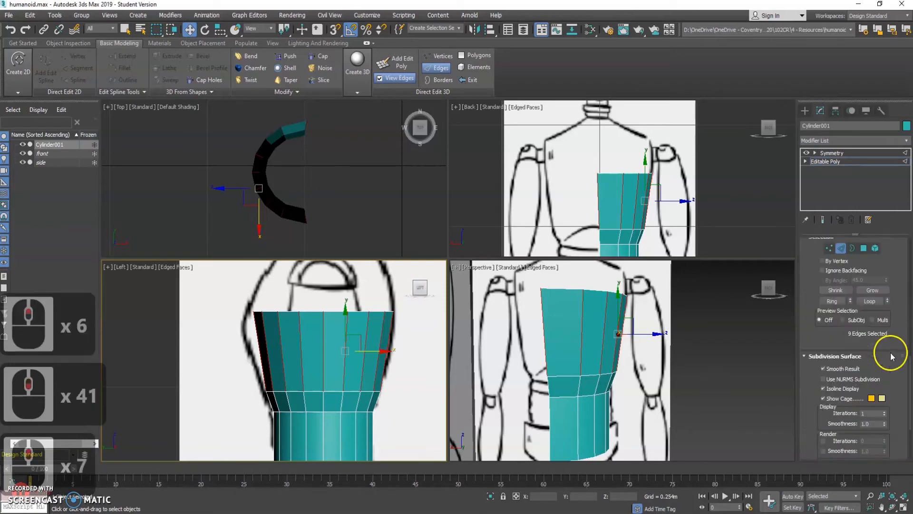
pyautogui.scroll(10, 897, 344)
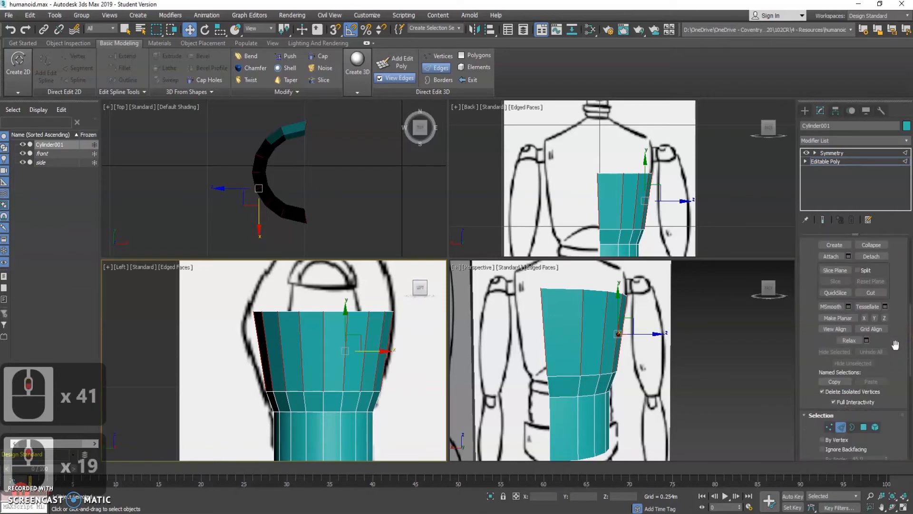
pyautogui.scroll(8, 894, 345)
pyautogui.click(877, 312)
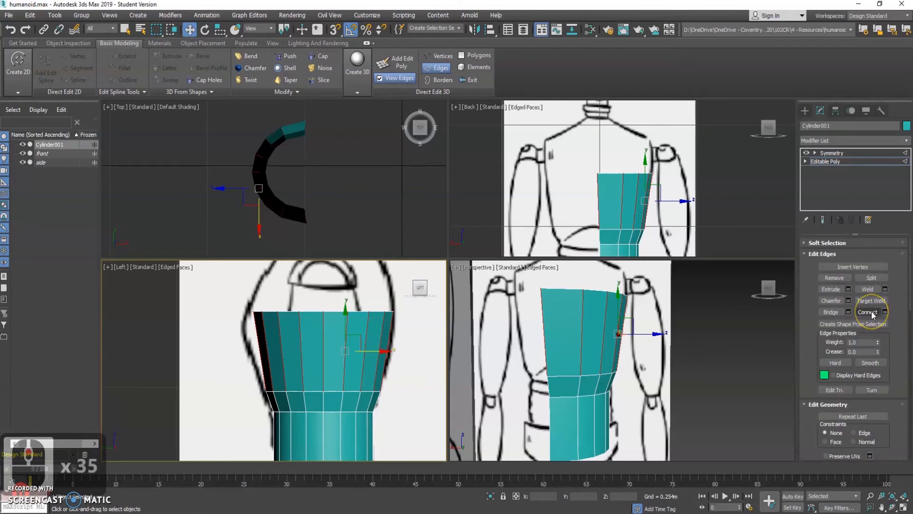
pyautogui.click(875, 314)
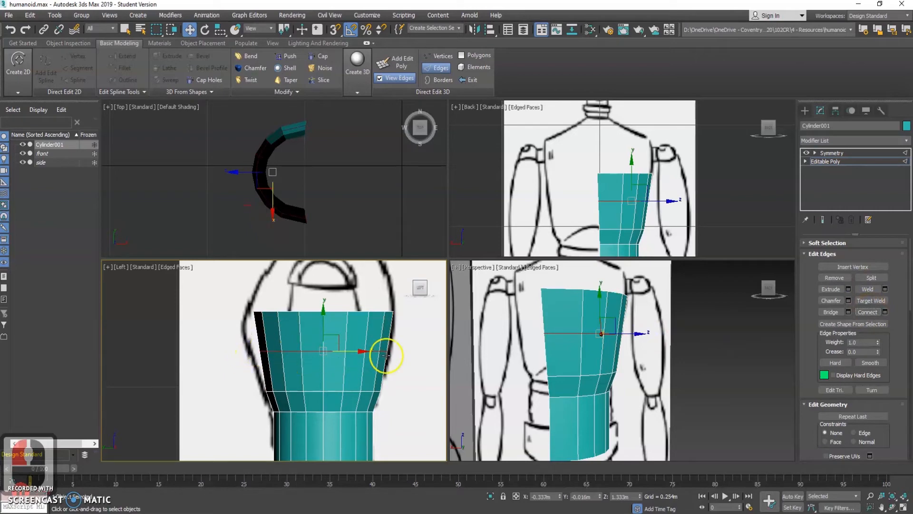
pyautogui.moveTo(332, 349); pyautogui.dragTo(366, 352)
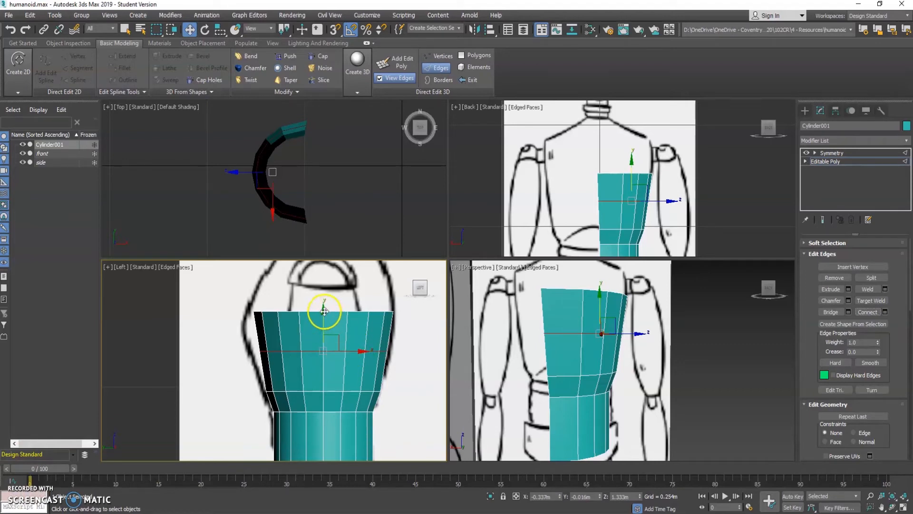
pyautogui.moveTo(324, 312)
pyautogui.mouseDown()
pyautogui.moveTo(320, 335)
pyautogui.moveTo(322, 306)
pyautogui.mouseUp()
pyautogui.hotkey('ctrl', 'z')
pyautogui.click(852, 328)
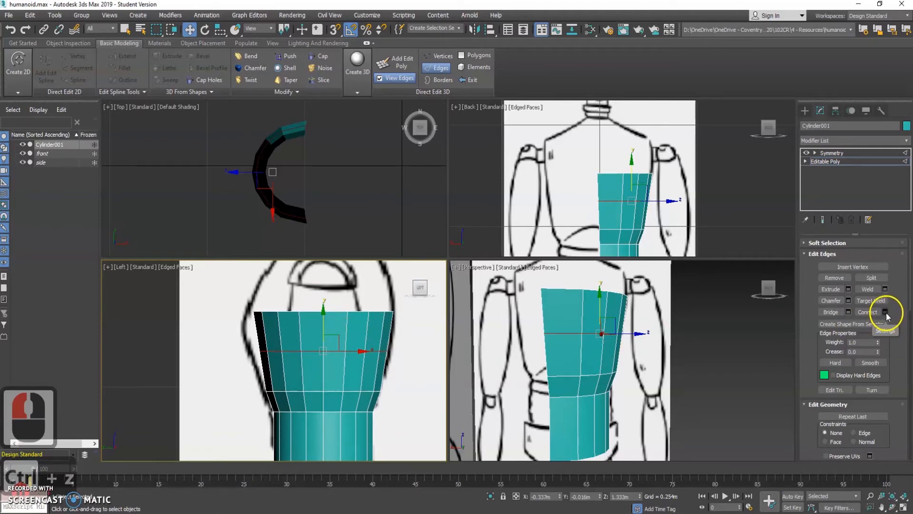
pyautogui.click(397, 344)
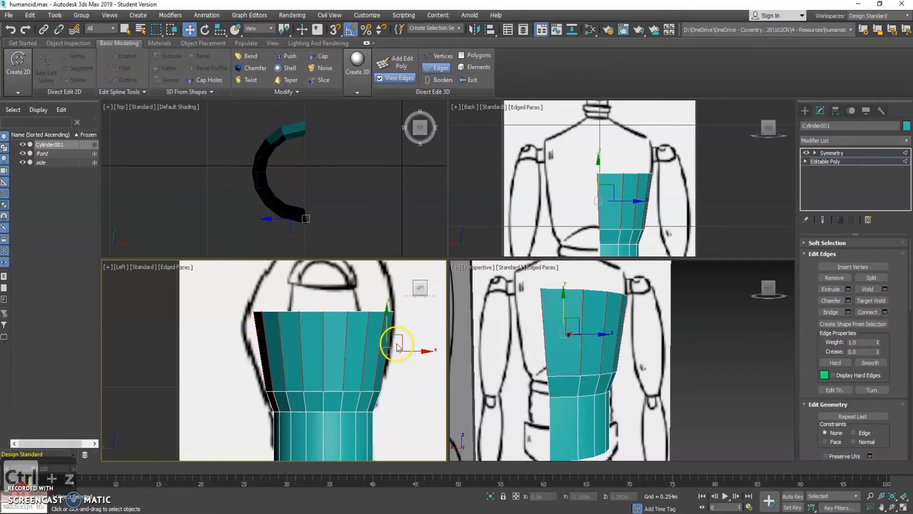
# Step: Connect the chest row's vertical edges with 2 segments, pinch -39 and slide -142, placing both new loops near the row's top
pyautogui.click(886, 313)
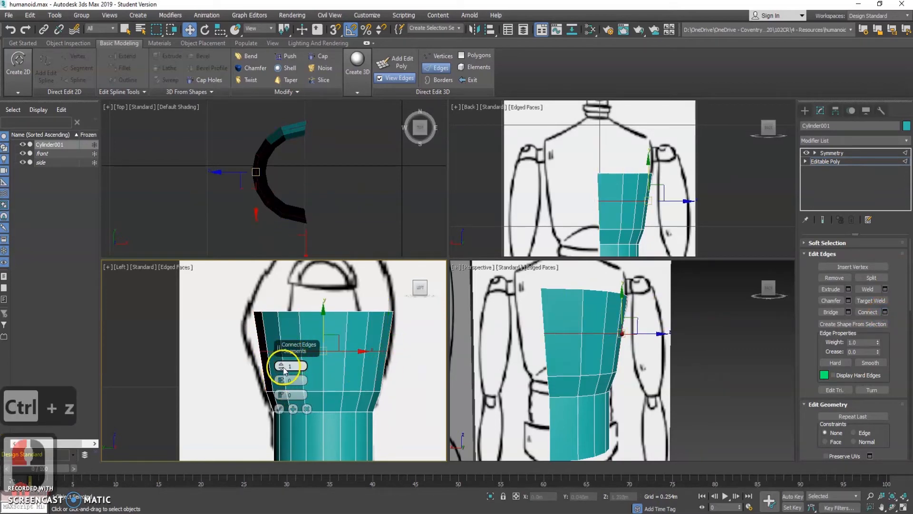
pyautogui.click(282, 366)
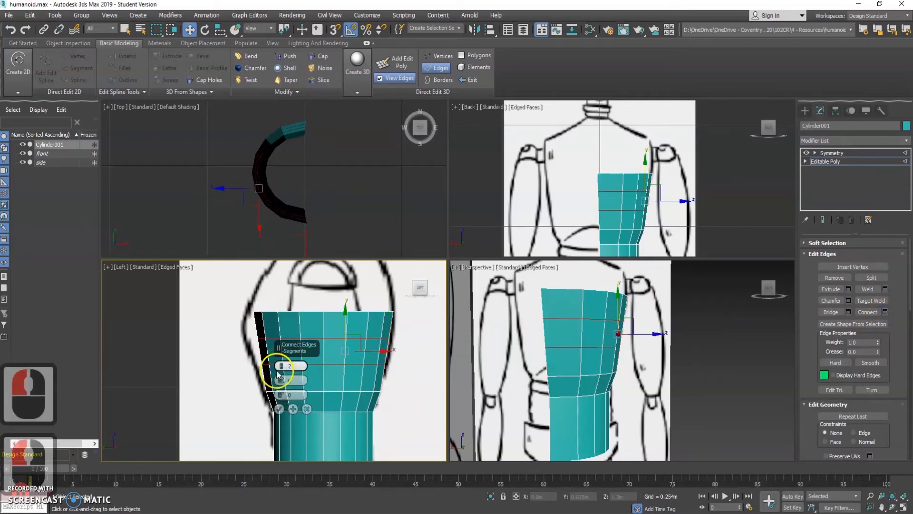
pyautogui.moveTo(281, 379); pyautogui.dragTo(302, 458)
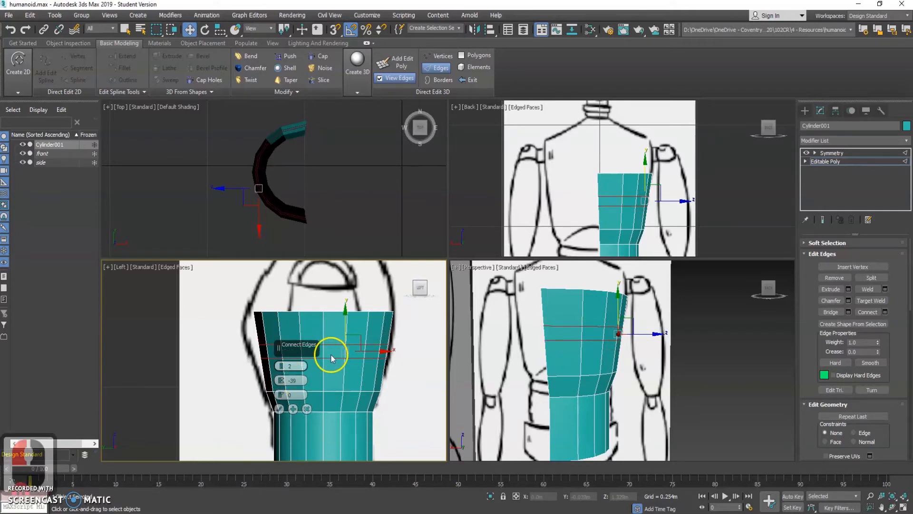
pyautogui.click(283, 397)
pyautogui.moveTo(281, 396); pyautogui.dragTo(286, 483)
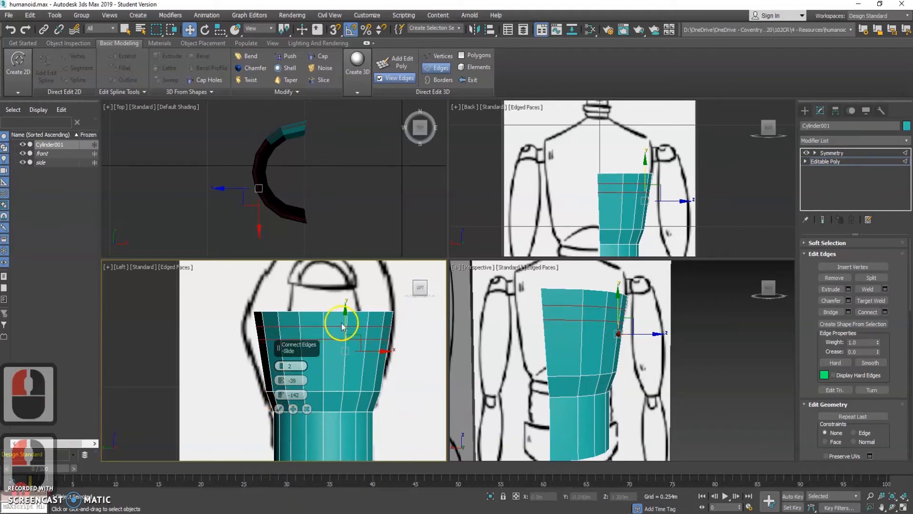
pyautogui.click(293, 409)
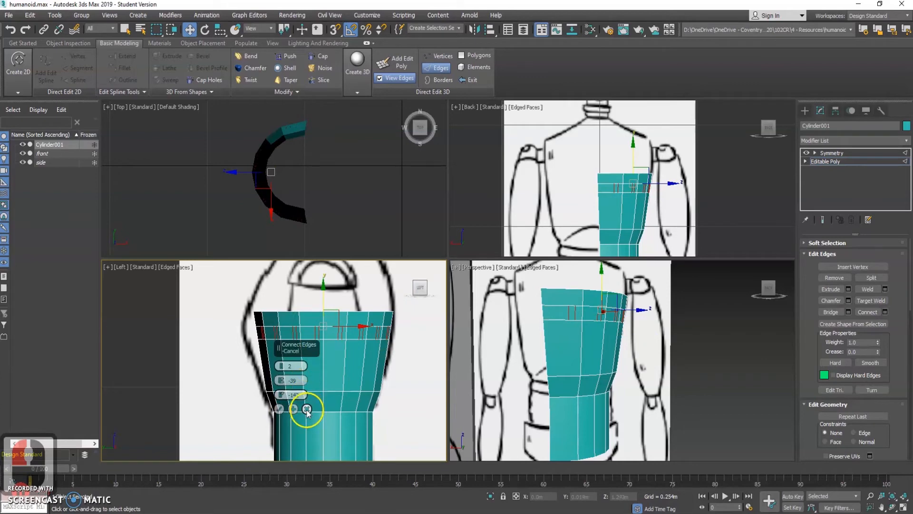
pyautogui.click(306, 408)
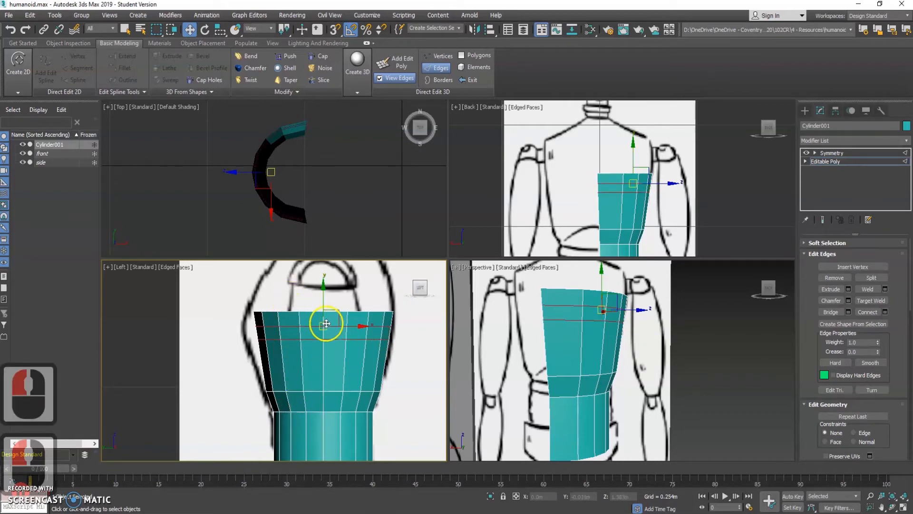
# Step: Select the upper of the two new edge loops, try scaling it in the Left view, and undo the scaling
pyautogui.click(310, 333)
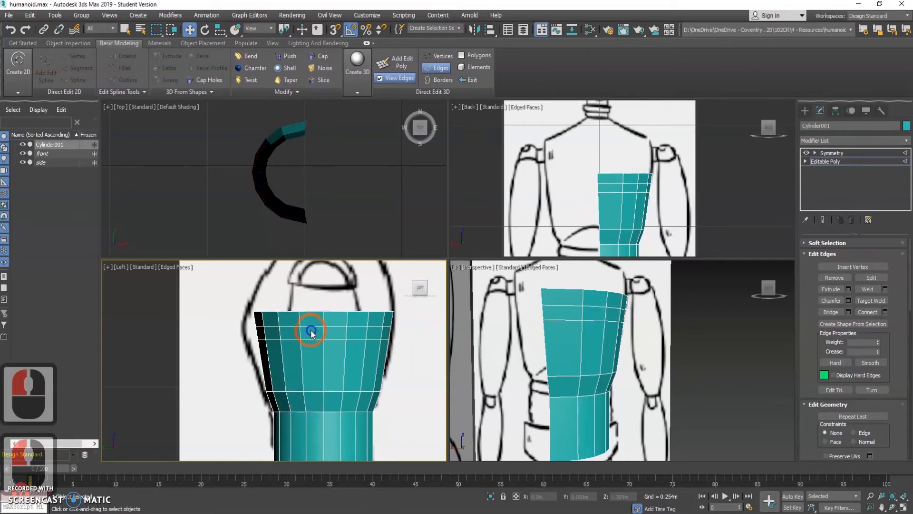
pyautogui.doubleClick(311, 328)
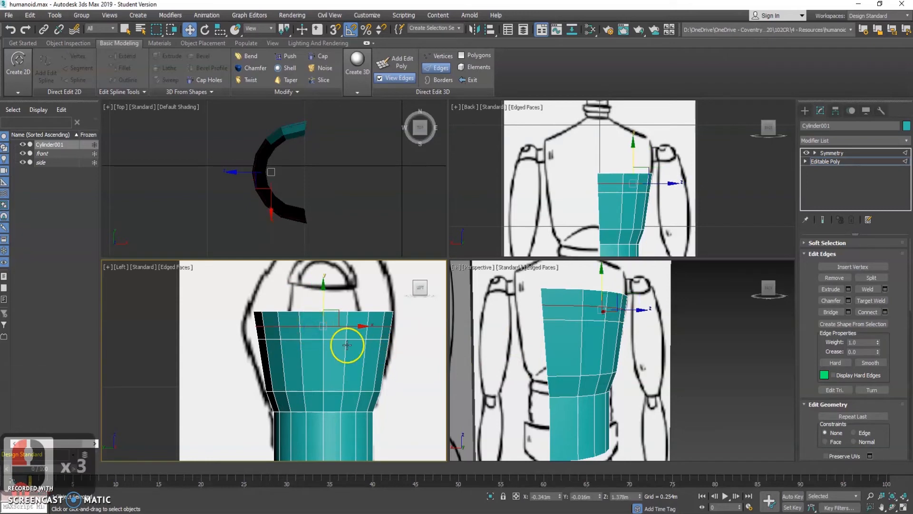
pyautogui.moveTo(363, 327); pyautogui.dragTo(362, 328)
pyautogui.click(362, 333)
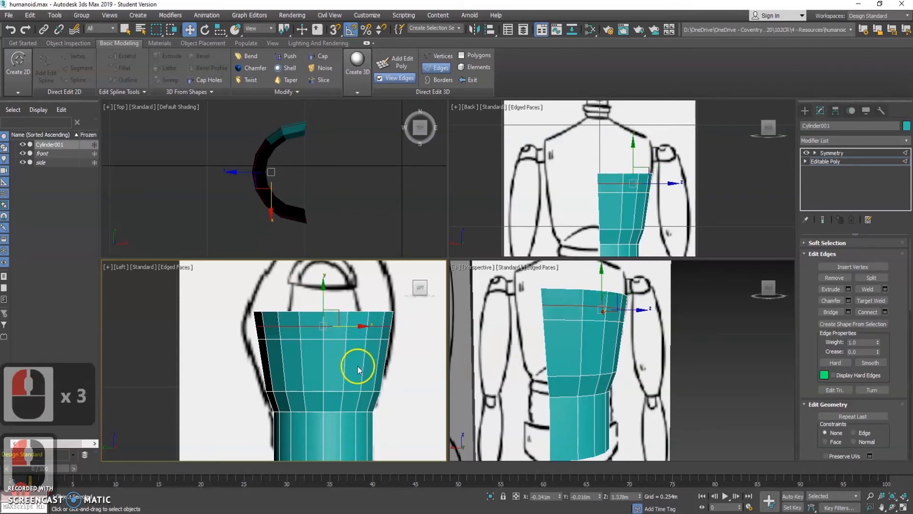
pyautogui.press('r')
pyautogui.moveTo(342, 316); pyautogui.dragTo(349, 317)
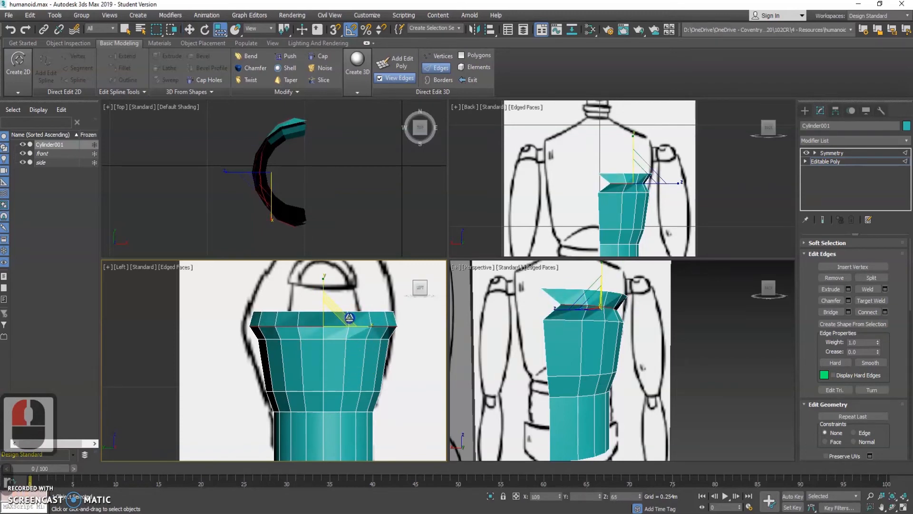
pyautogui.hotkey('ctrl', 'z')
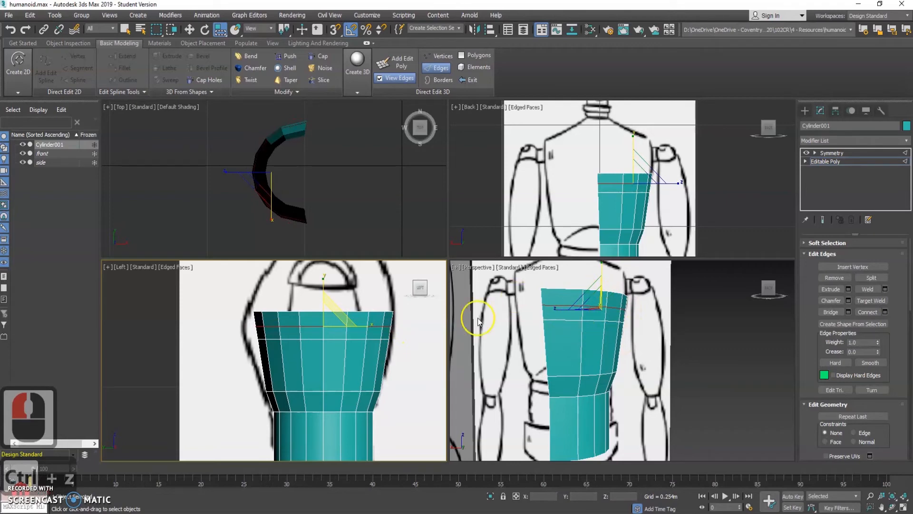
# Step: Try scaling the upper new edge loop again, in both the Left and Perspective views
pyautogui.moveTo(364, 323); pyautogui.dragTo(368, 327)
pyautogui.moveTo(568, 305)
pyautogui.keyDown('alt'); pyautogui.mouseDown(button='middle')
pyautogui.moveTo(583, 319)
pyautogui.moveTo(579, 310)
pyautogui.mouseUp(button='middle'); pyautogui.keyUp('alt')
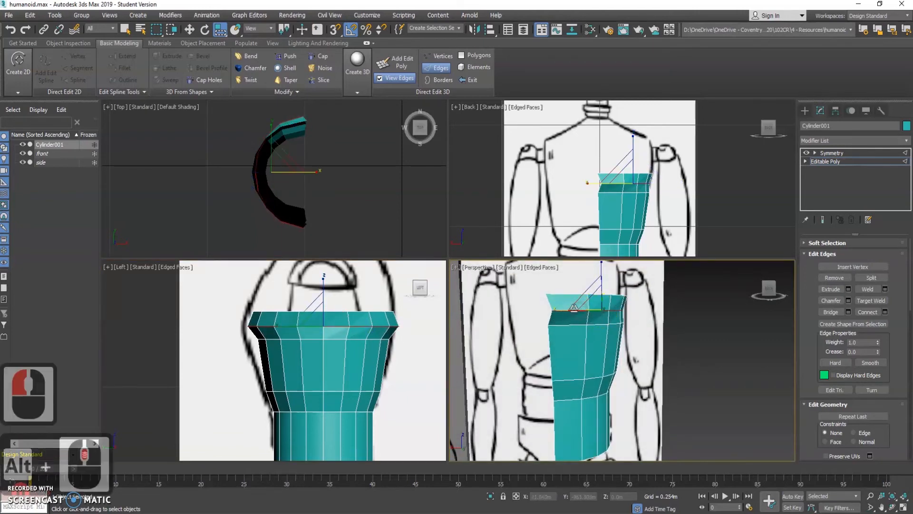
pyautogui.moveTo(564, 310); pyautogui.dragTo(561, 307)
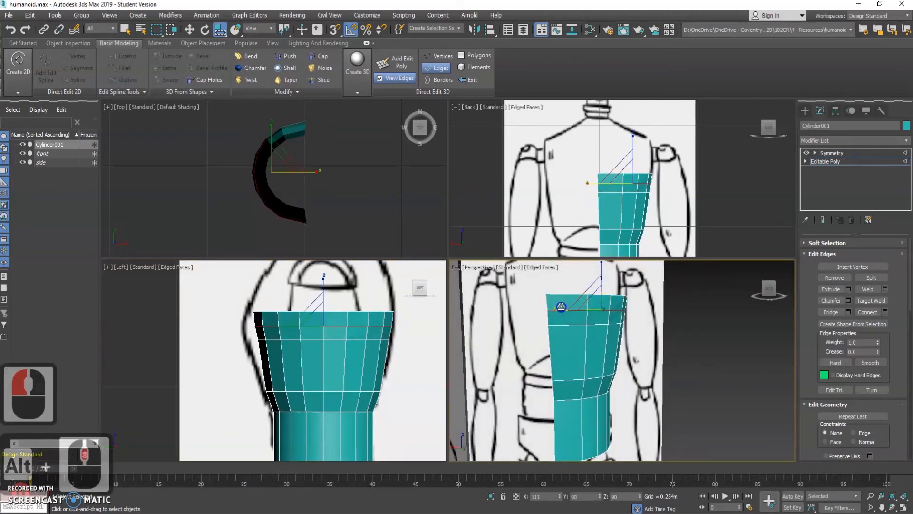
pyautogui.click(402, 342)
# Step: Move the two new loops' edges next to the centreline outwards by about 0.014 m in Y, following the side drawing's outline
pyautogui.moveTo(336, 351)
pyautogui.keyDown('alt'); pyautogui.mouseDown(button='middle')
pyautogui.moveTo(398, 366)
pyautogui.moveTo(335, 354)
pyautogui.mouseUp(button='middle'); pyautogui.keyUp('alt')
pyautogui.keyDown('alt'); pyautogui.moveTo(284, 325); pyautogui.dragTo(313, 333, button='middle'); pyautogui.keyUp('alt')
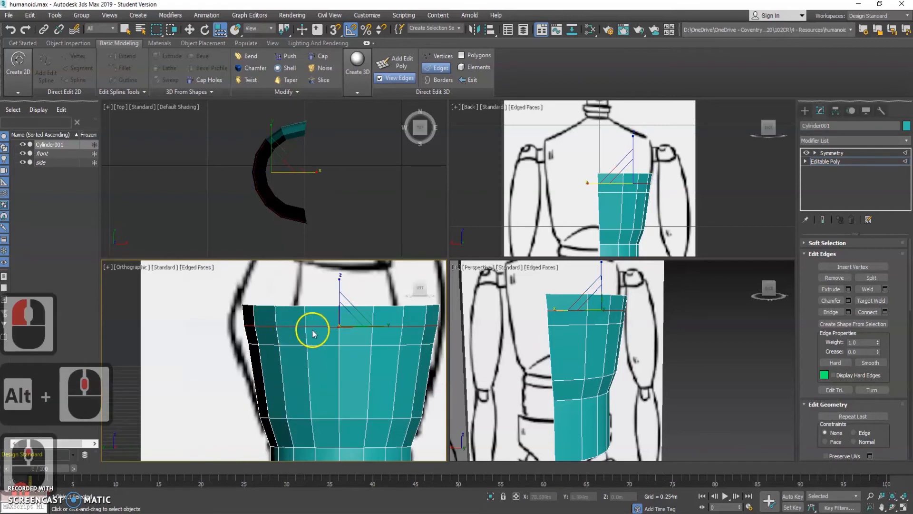
pyautogui.rightClick(291, 319)
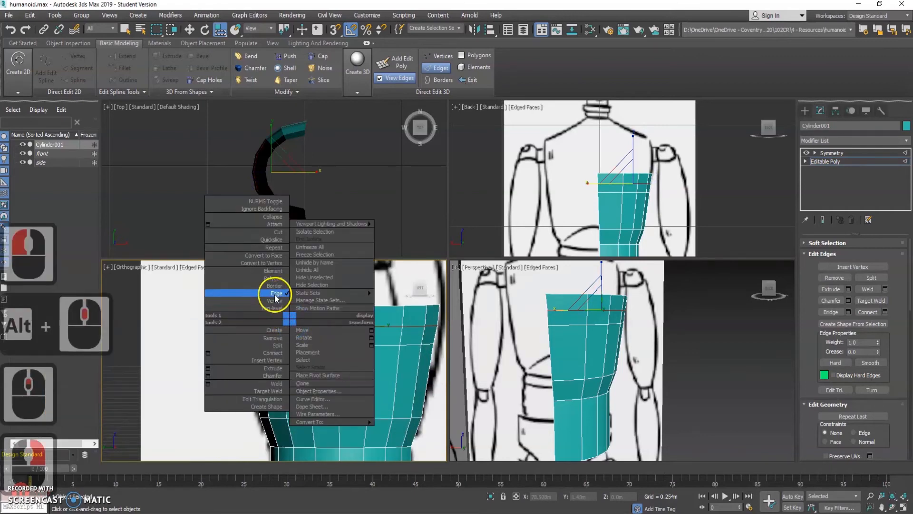
pyautogui.click(277, 343)
pyautogui.click(248, 324)
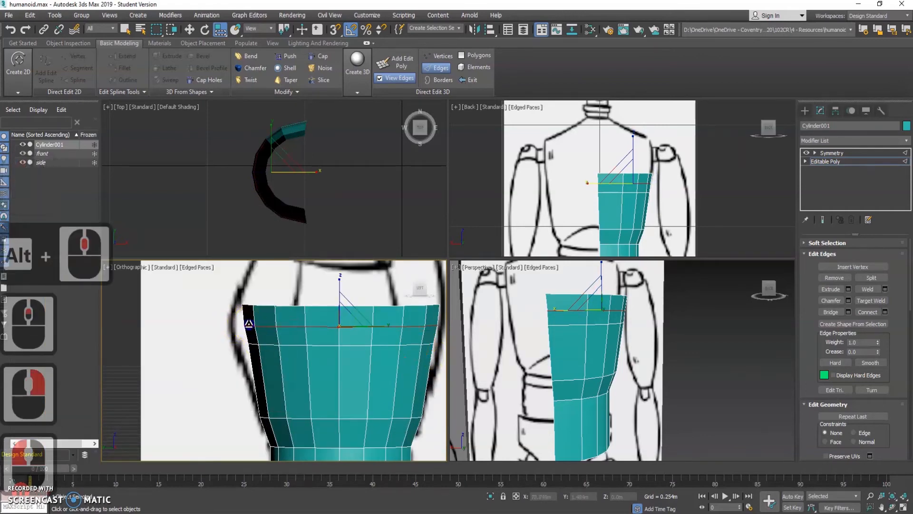
pyautogui.moveTo(274, 356); pyautogui.dragTo(301, 354, button='middle')
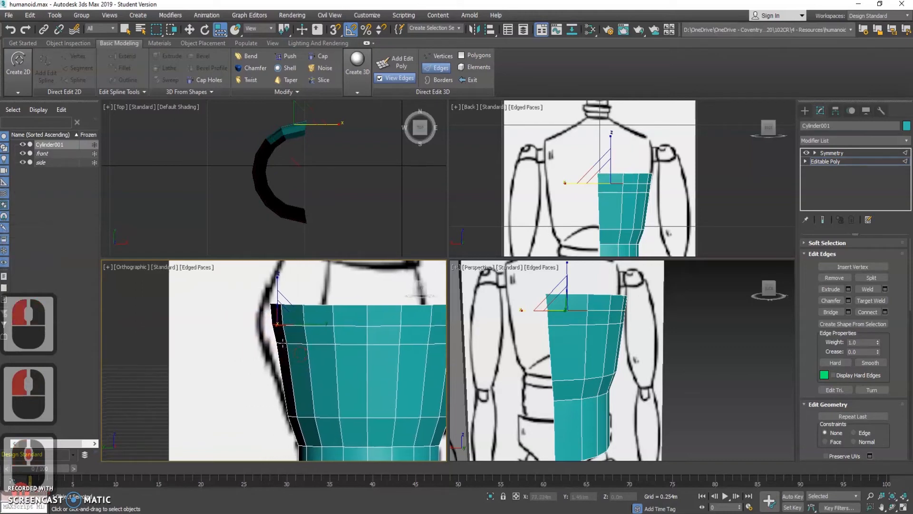
pyautogui.keyDown('ctrl'); pyautogui.click(282, 343); pyautogui.keyUp('ctrl')
pyautogui.press('w')
pyautogui.moveTo(245, 345); pyautogui.dragTo(231, 344)
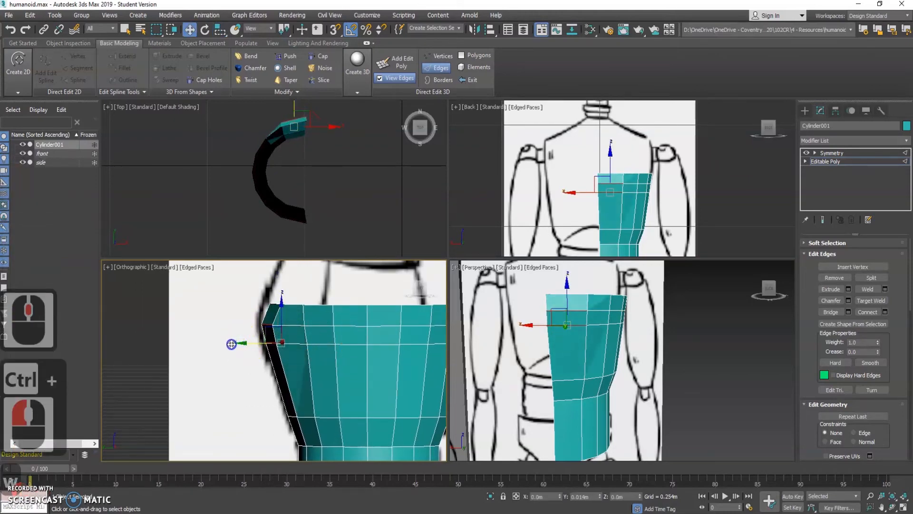
# Step: Move the top rim's edge beside the centreline and the lower new loop's neighbouring edge slightly outwards in Y to follow the side outline
pyautogui.click(276, 305)
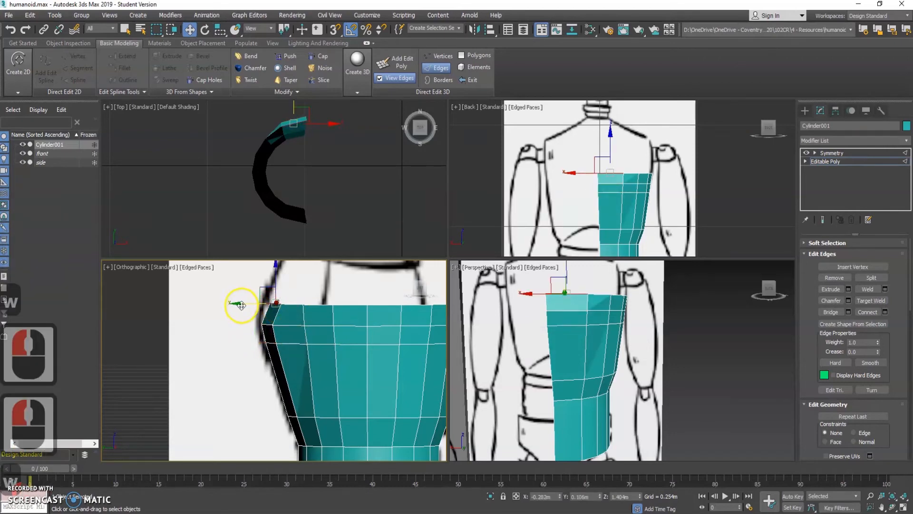
pyautogui.moveTo(242, 306); pyautogui.dragTo(231, 303)
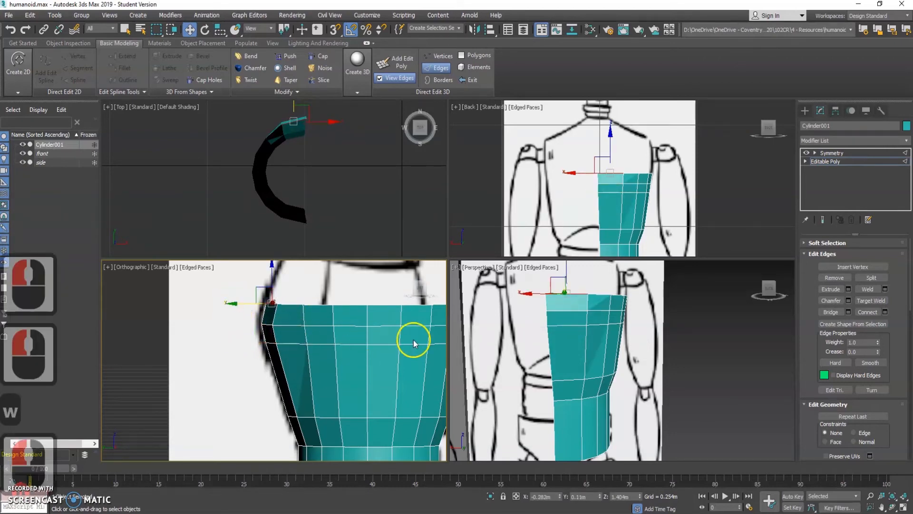
pyautogui.keyDown('alt'); pyautogui.moveTo(607, 339); pyautogui.dragTo(534, 361, button='middle'); pyautogui.keyUp('alt')
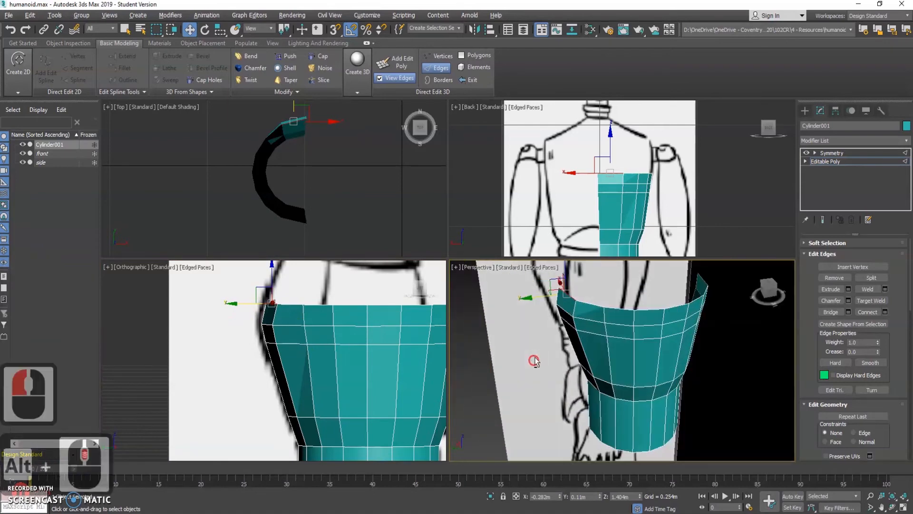
pyautogui.click(590, 319)
pyautogui.keyDown('ctrl'); pyautogui.click(262, 343); pyautogui.keyUp('ctrl')
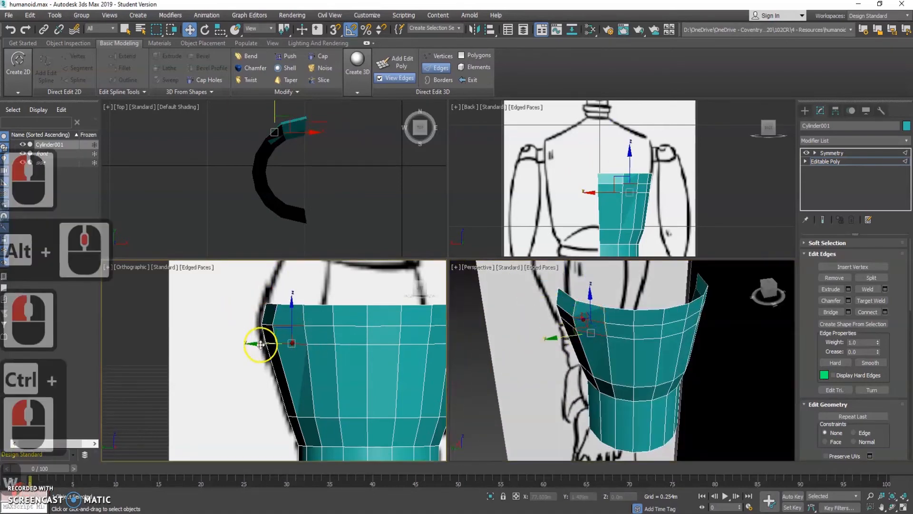
pyautogui.moveTo(255, 344); pyautogui.dragTo(253, 344)
pyautogui.keyDown('alt'); pyautogui.moveTo(580, 280); pyautogui.dragTo(612, 319, button='middle'); pyautogui.keyUp('alt')
# Step: Move both new loops' centreline vertices on the negative-Y side outwards to about Y -0.143 m and -0.146 m, matching the side drawing
pyautogui.keyDown('alt'); pyautogui.moveTo(373, 347); pyautogui.dragTo(309, 331, button='middle'); pyautogui.keyUp('alt')
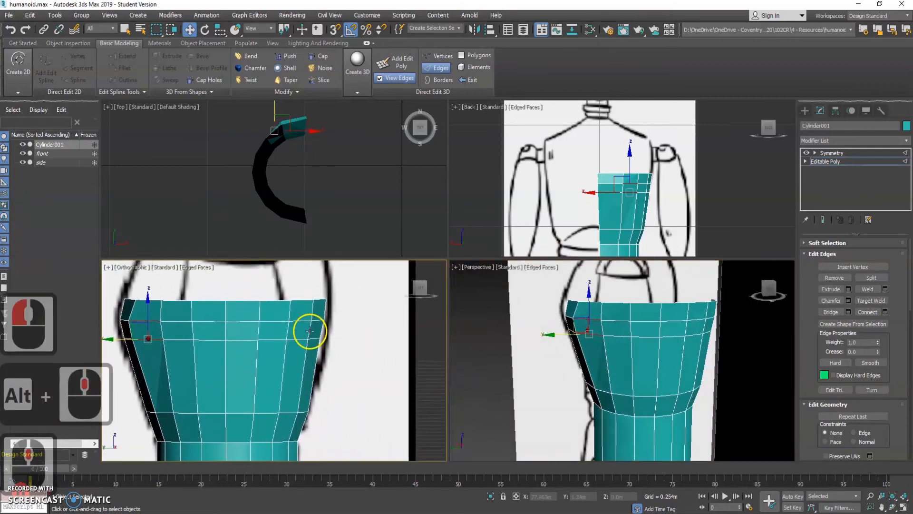
pyautogui.rightClick(328, 340)
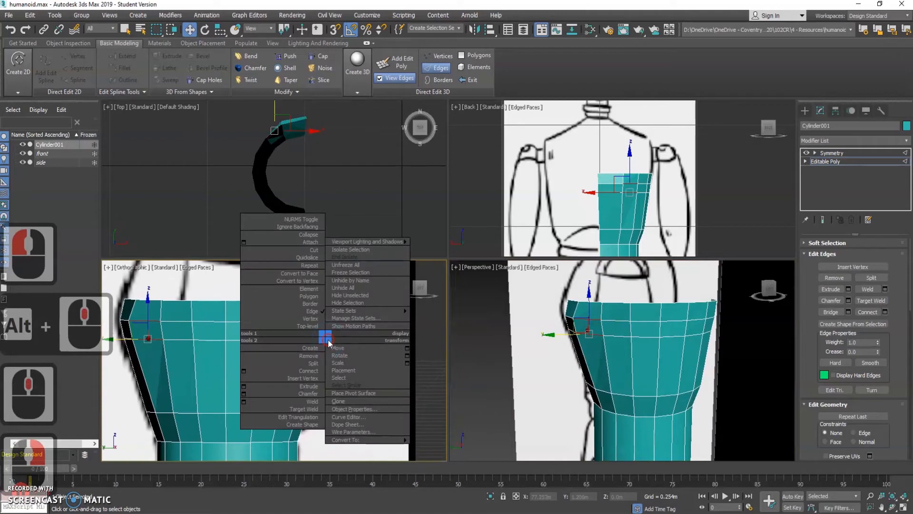
pyautogui.click(310, 317)
pyautogui.click(323, 322)
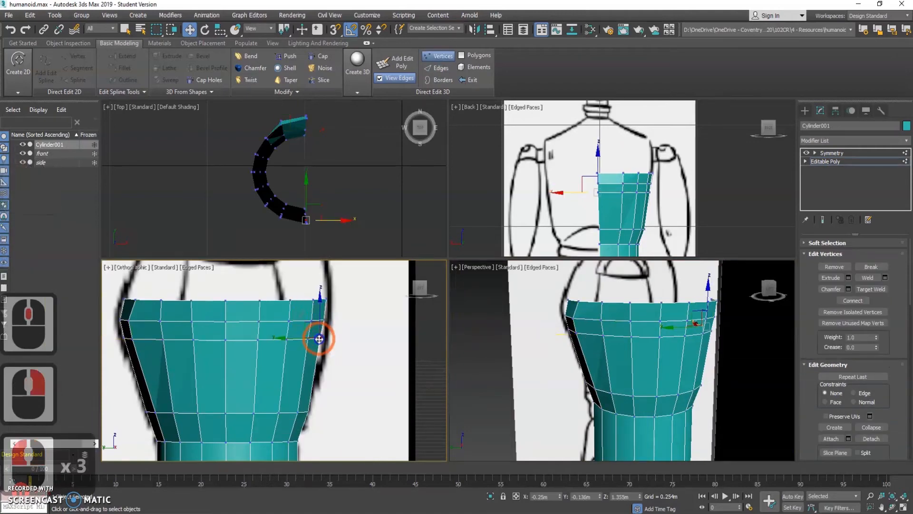
pyautogui.scroll(4, 316, 336)
pyautogui.moveTo(289, 308); pyautogui.dragTo(300, 310)
pyautogui.moveTo(348, 280); pyautogui.dragTo(350, 314, button='middle')
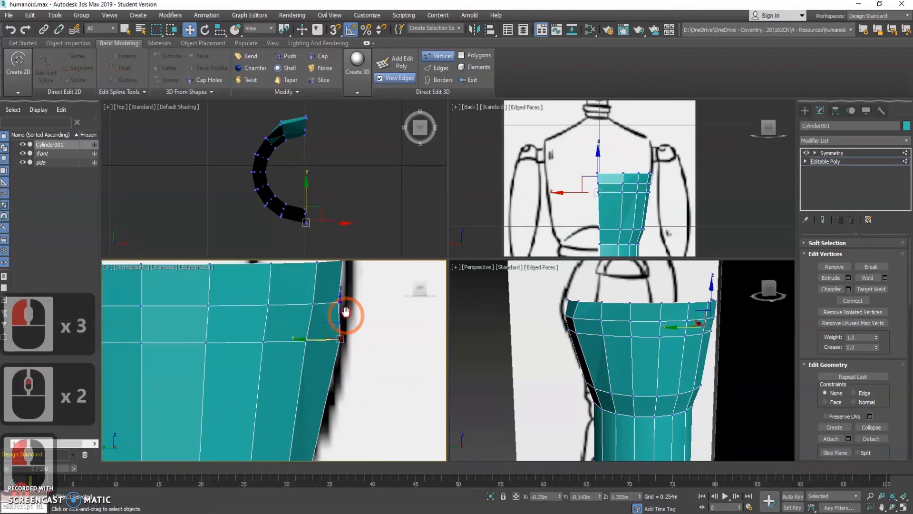
pyautogui.click(338, 305)
pyautogui.moveTo(305, 304); pyautogui.dragTo(317, 305)
pyautogui.moveTo(351, 288); pyautogui.dragTo(360, 315, button='middle')
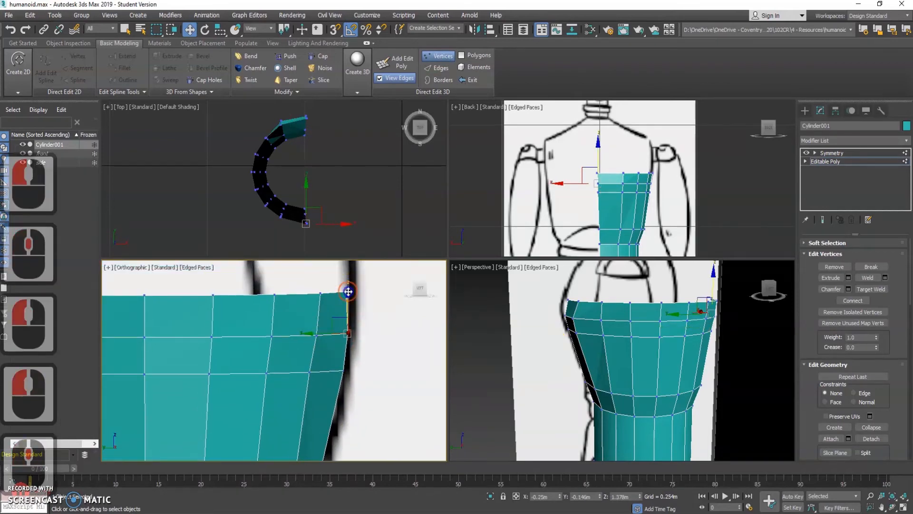
# Step: Move the top rim's centreline vertex on the same side outwards to about Y -0.148 m
pyautogui.click(348, 292)
pyautogui.moveTo(312, 292); pyautogui.dragTo(310, 314)
pyautogui.scroll(-3, 291, 363)
pyautogui.moveTo(292, 363); pyautogui.dragTo(342, 310, button='middle')
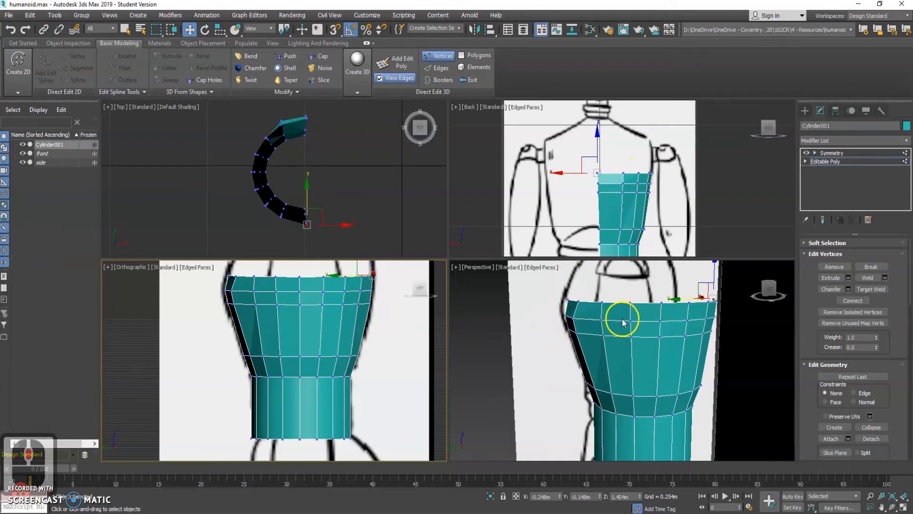
# Step: Select the torso's open top edges and extend them straight up by about 0.084 m to form a new row
pyautogui.rightClick(342, 310)
pyautogui.click(326, 287)
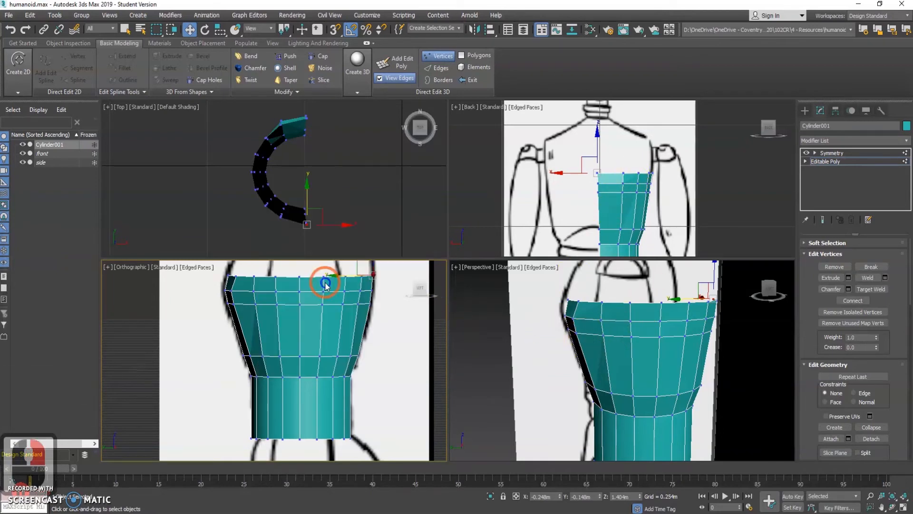
pyautogui.moveTo(327, 286); pyautogui.dragTo(326, 326, button='middle')
pyautogui.doubleClick(314, 310)
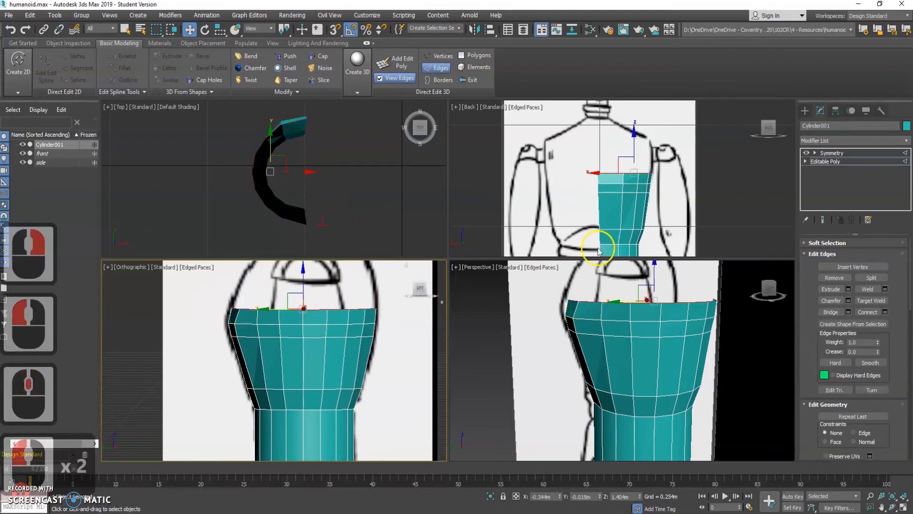
pyautogui.press('w')
pyautogui.keyDown('shift'); pyautogui.moveTo(636, 132); pyautogui.dragTo(631, 101); pyautogui.keyUp('shift')
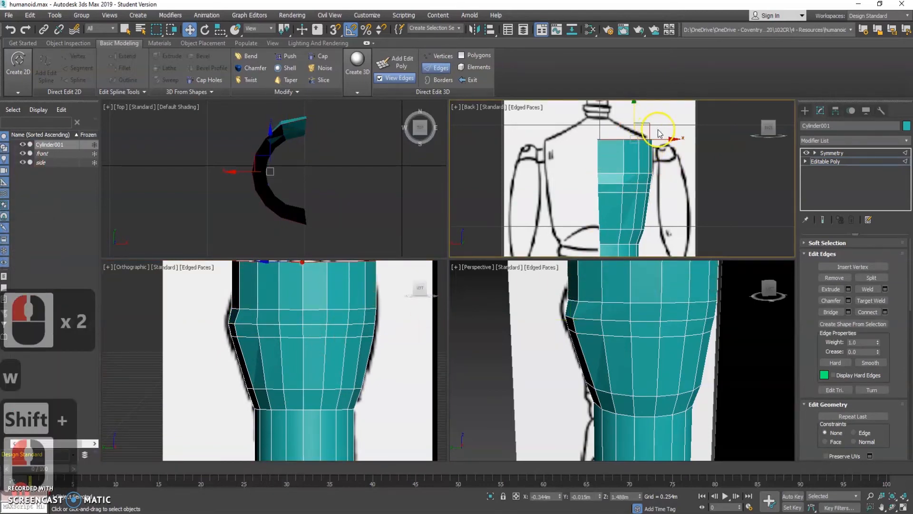
# Step: Extend the top edges upwards again by about 0.048 m to the base of the neck
pyautogui.moveTo(682, 126); pyautogui.dragTo(663, 168, button='middle')
pyautogui.keyDown('shift'); pyautogui.moveTo(614, 138); pyautogui.dragTo(616, 123); pyautogui.keyUp('shift')
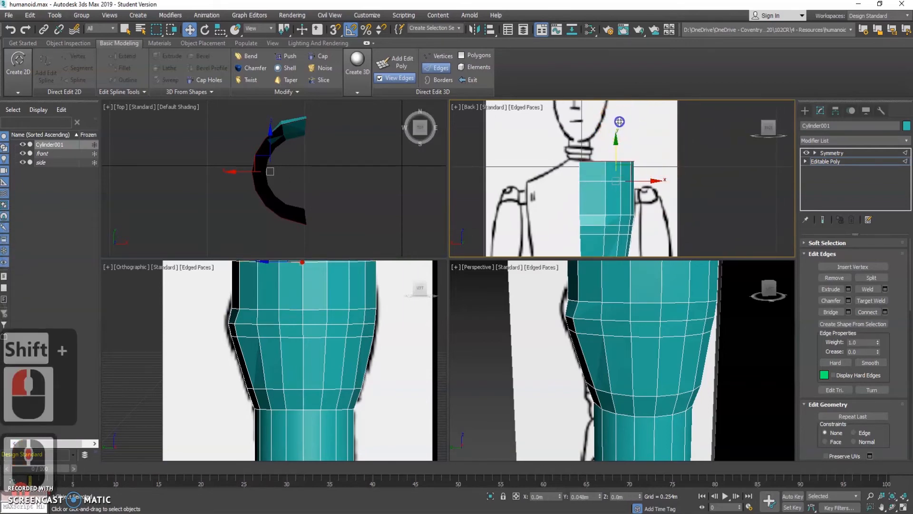
pyautogui.keyDown('shift'); pyautogui.moveTo(620, 121); pyautogui.dragTo(621, 122); pyautogui.keyUp('shift')
pyautogui.moveTo(620, 122); pyautogui.dragTo(614, 132, button='middle')
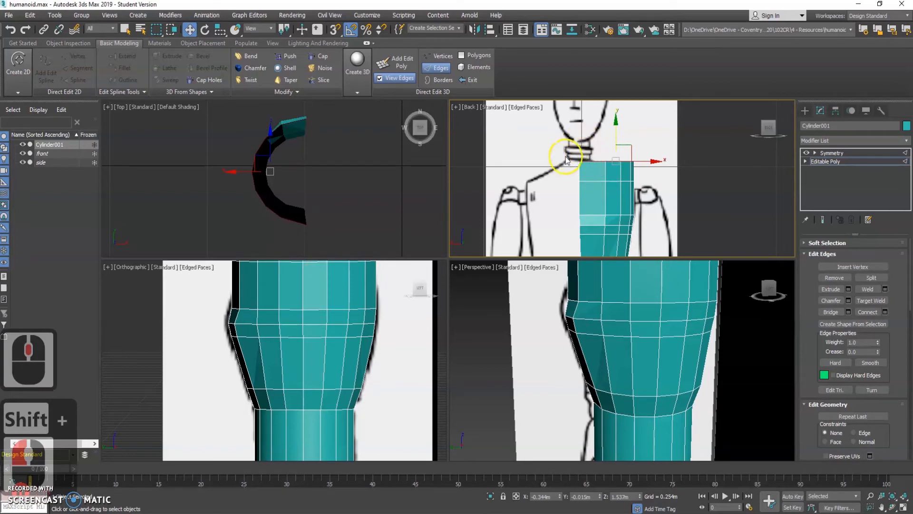
pyautogui.scroll(2, 568, 144)
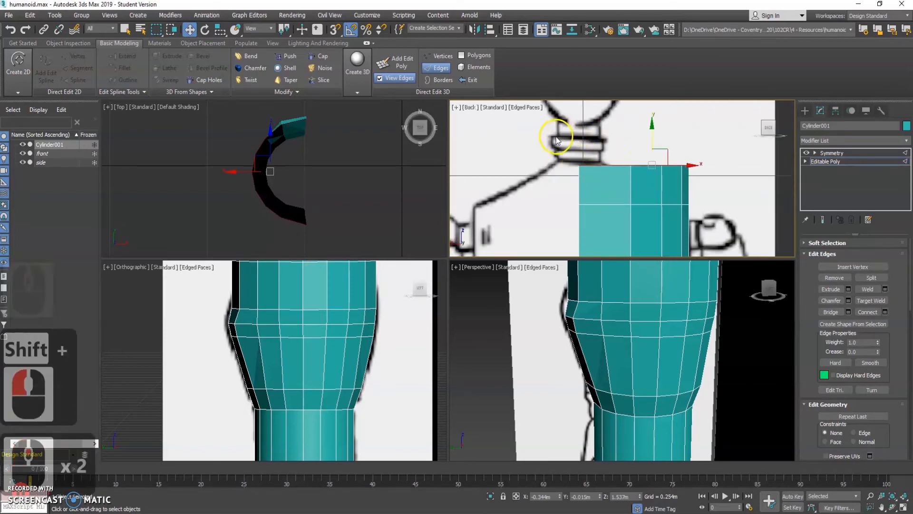
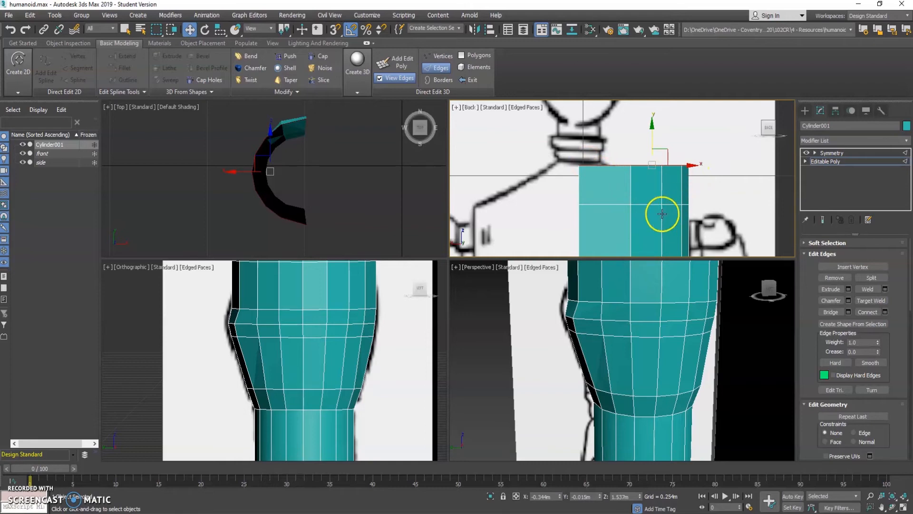
# Step: Maximize the Back view, switch to vertex editing, make the torso see-through and select the two upper rows' vertices except those on the centreline
pyautogui.moveTo(663, 230); pyautogui.dragTo(626, 208, button='middle')
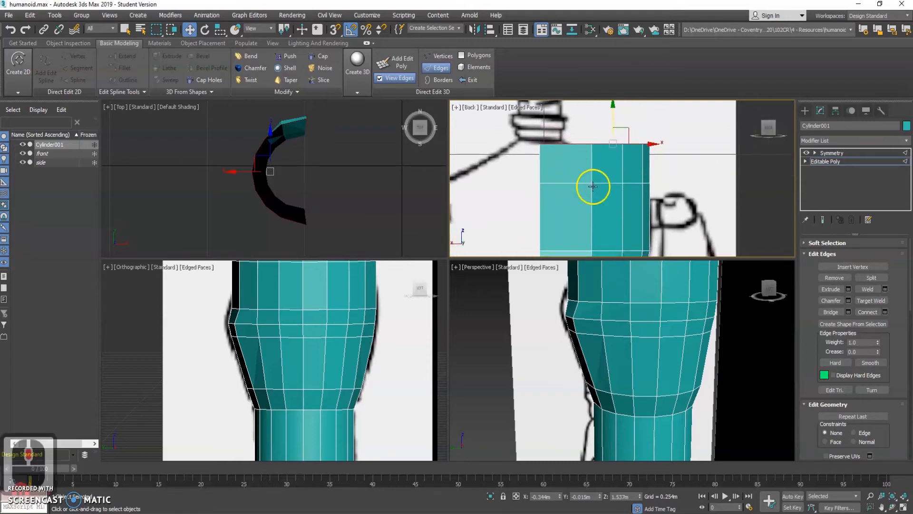
pyautogui.hotkey('alt', 'w')
pyautogui.moveTo(434, 284); pyautogui.dragTo(488, 248, button='middle')
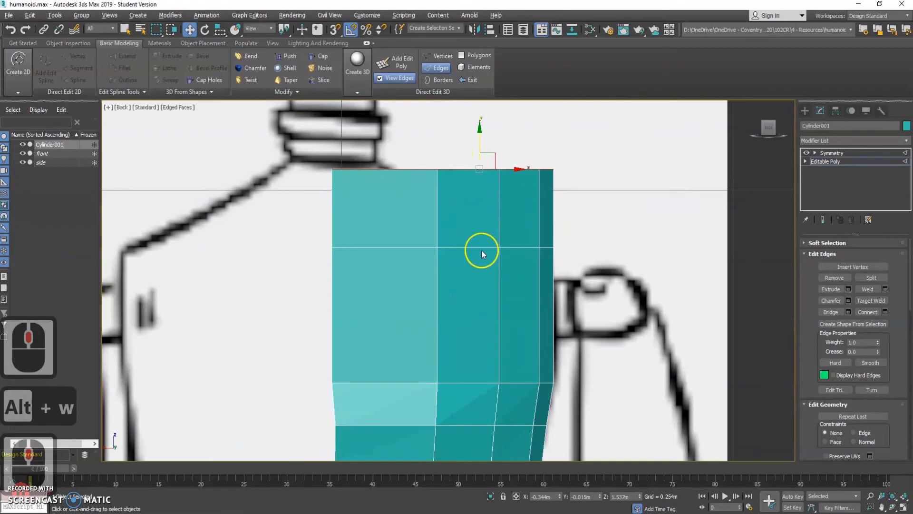
pyautogui.rightClick(467, 240)
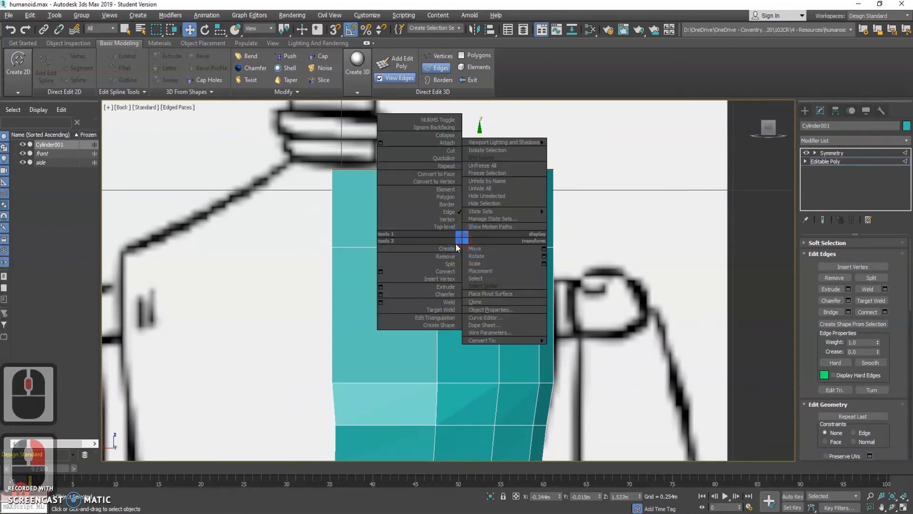
pyautogui.click(449, 219)
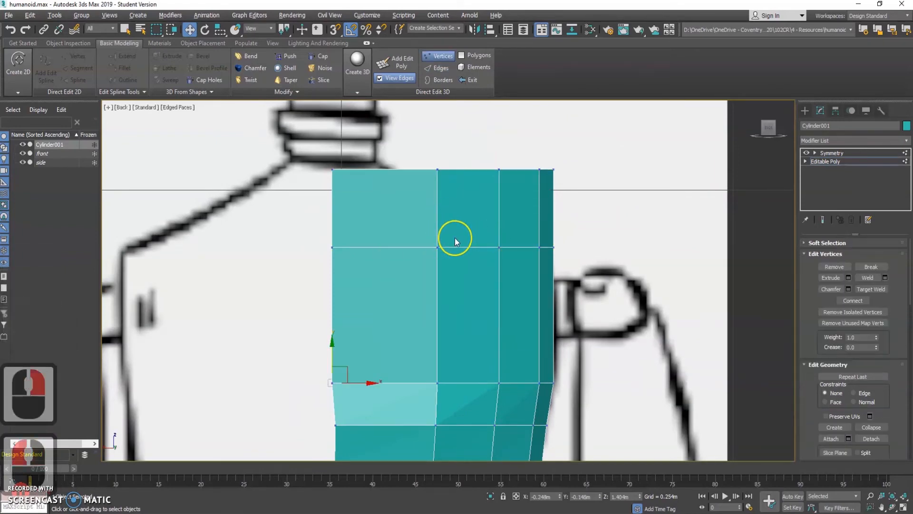
pyautogui.hotkey('alt', 'x')
pyautogui.moveTo(507, 232)
pyautogui.mouseDown(button='middle')
pyautogui.moveTo(518, 235)
pyautogui.moveTo(510, 232)
pyautogui.mouseUp(button='middle')
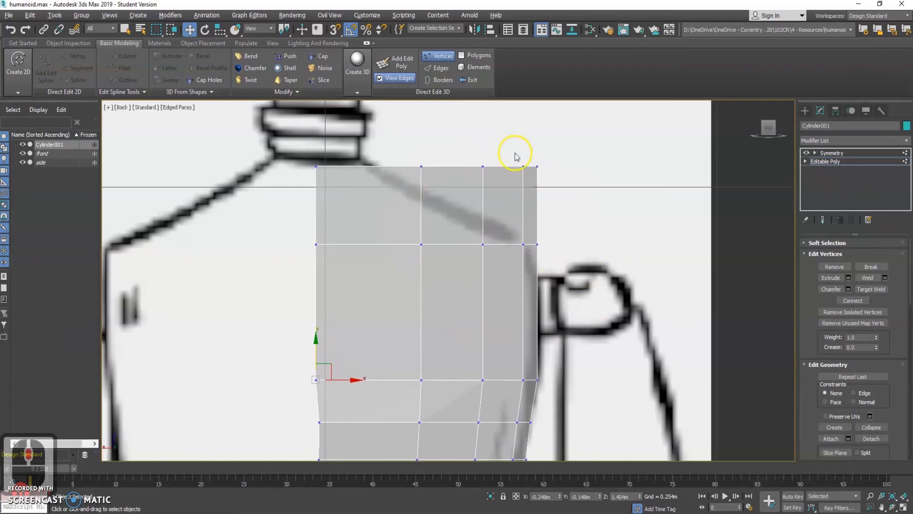
pyautogui.moveTo(393, 148); pyautogui.dragTo(600, 304)
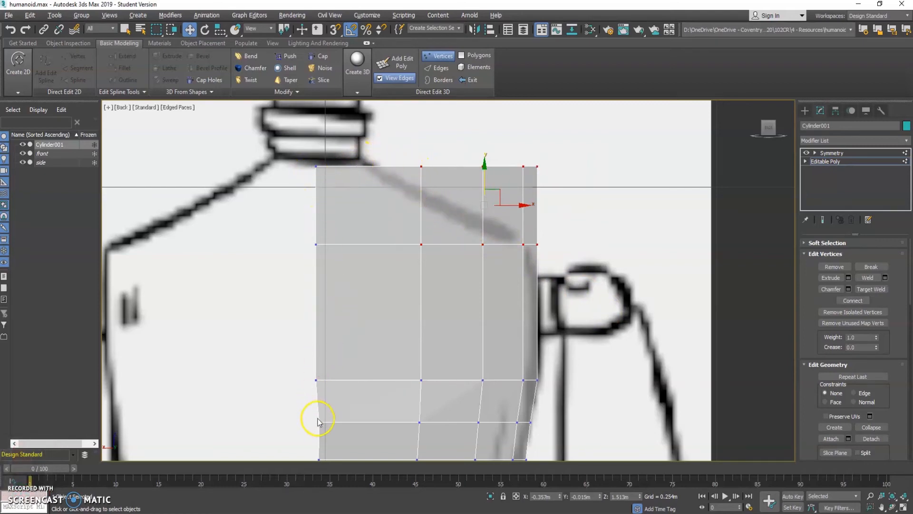
# Step: Move the two chest loops' centreline vertices in X onto the torso's centre line at about -0.254 m
pyautogui.moveTo(347, 389); pyautogui.dragTo(369, 181, button='middle')
pyautogui.moveTo(367, 265)
pyautogui.mouseDown(button='middle')
pyautogui.moveTo(378, 204)
pyautogui.moveTo(367, 276)
pyautogui.moveTo(328, 299)
pyautogui.mouseUp(button='middle')
pyautogui.moveTo(336, 270); pyautogui.dragTo(359, 339)
pyautogui.moveTo(380, 302); pyautogui.dragTo(385, 302)
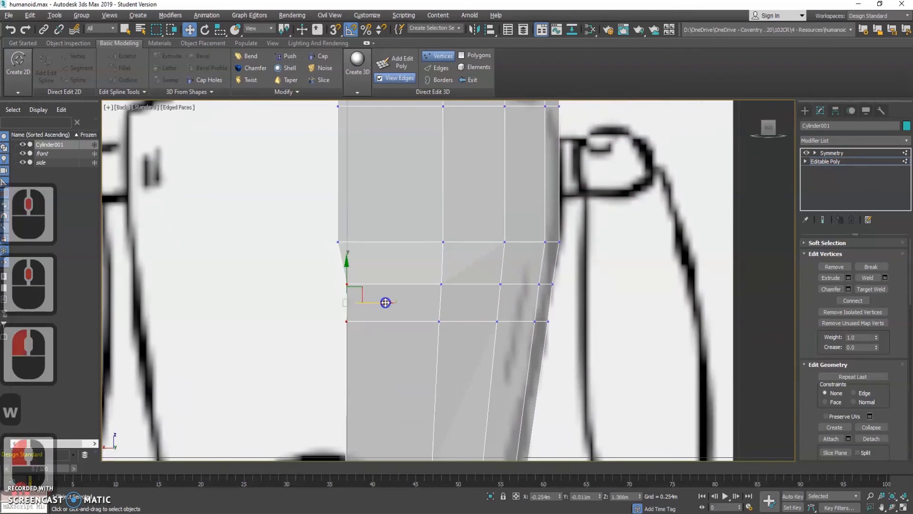
# Step: Move the centreline vertices of the three rows above onto the centre line, bringing the top one to X -0.254 m
pyautogui.moveTo(386, 236); pyautogui.dragTo(392, 290, button='middle')
pyautogui.moveTo(328, 157); pyautogui.dragTo(364, 307)
pyautogui.moveTo(314, 147); pyautogui.dragTo(364, 307)
pyautogui.moveTo(385, 228); pyautogui.dragTo(392, 227)
pyautogui.moveTo(392, 166); pyautogui.dragTo(387, 275, button='middle')
pyautogui.moveTo(319, 177); pyautogui.dragTo(359, 223)
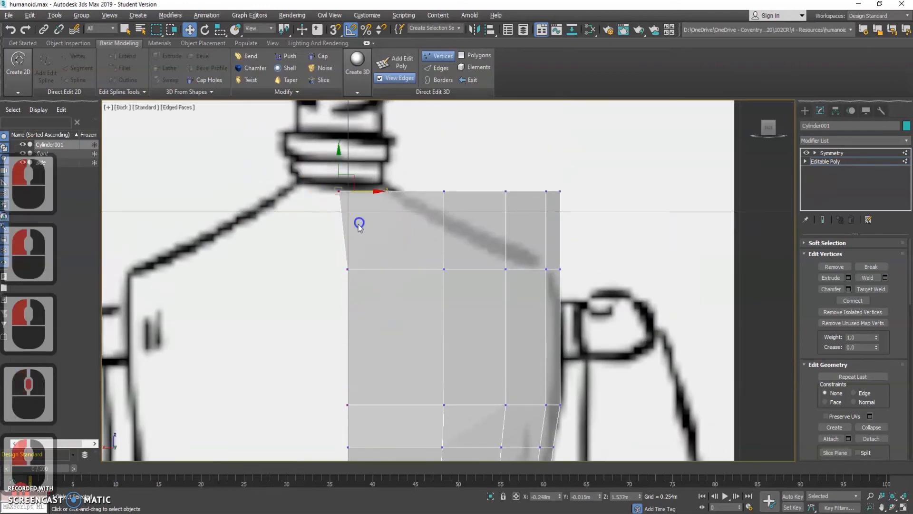
pyautogui.moveTo(374, 192); pyautogui.dragTo(386, 194)
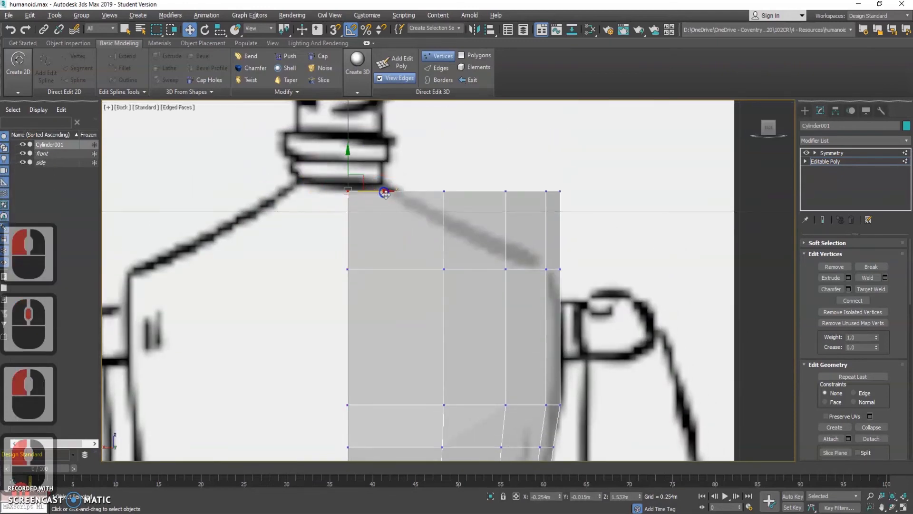
# Step: Check the mirrored torso with the Symmetry modifier, and return to editing the Editable Poly's vertices
pyautogui.moveTo(477, 288); pyautogui.dragTo(419, 267, button='middle')
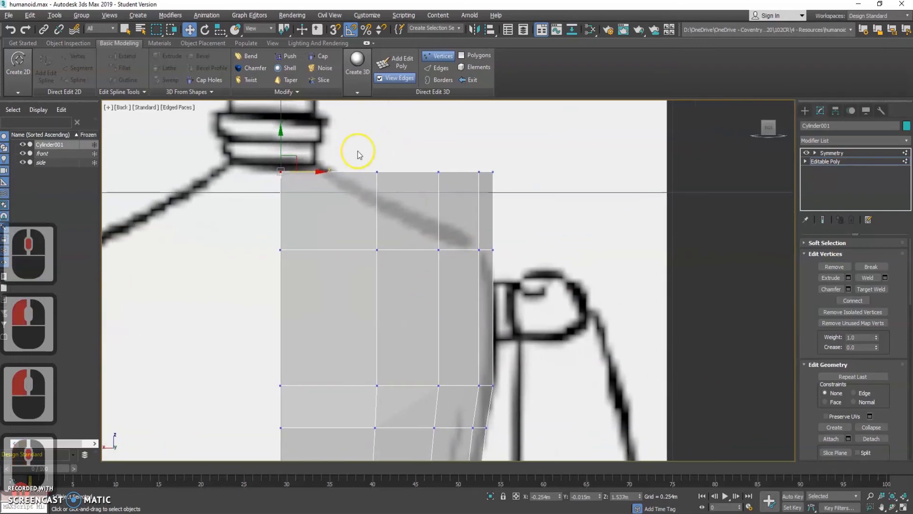
pyautogui.click(831, 153)
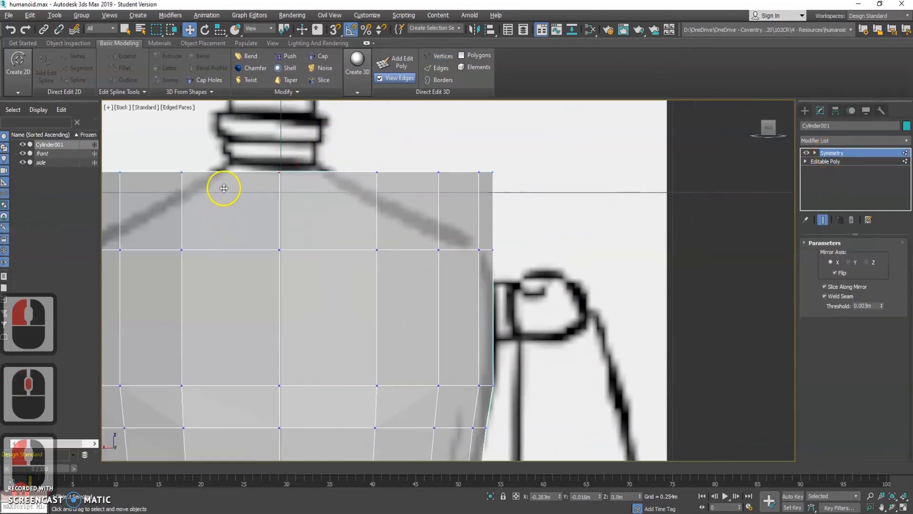
pyautogui.click(843, 161)
pyautogui.press('1')
# Step: Move the top row's second vertex in to the neck's edge, and the third to about X -0.298 m, lowered onto the shoulder line
pyautogui.moveTo(415, 203); pyautogui.dragTo(402, 265, button='middle')
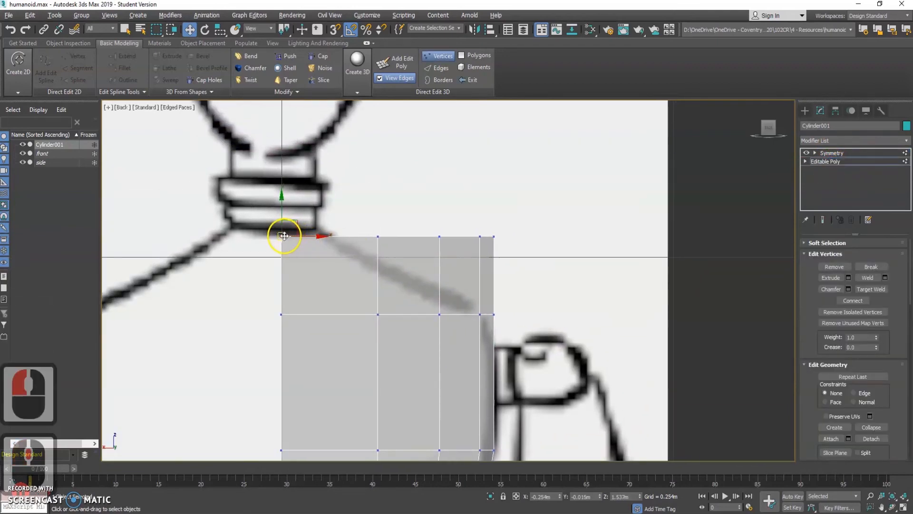
pyautogui.click(379, 238)
pyautogui.moveTo(422, 236); pyautogui.dragTo(375, 237)
pyautogui.doubleClick(366, 237)
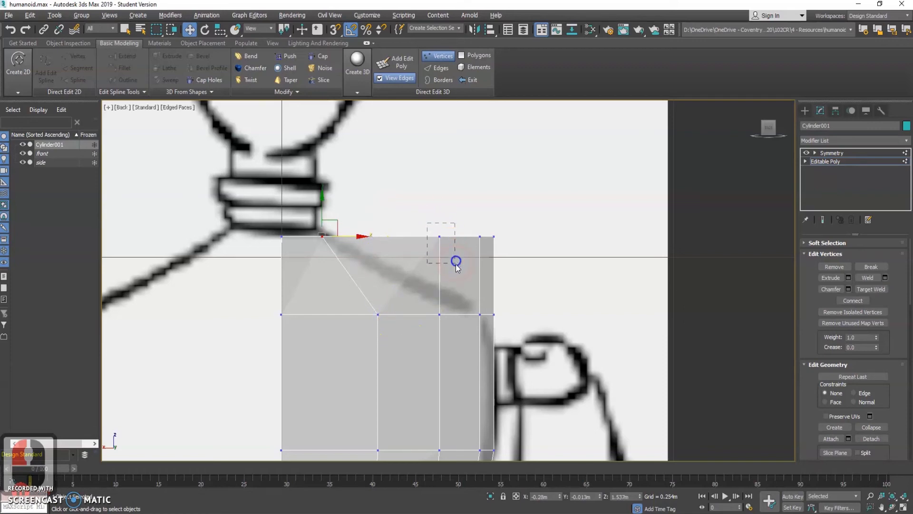
pyautogui.moveTo(456, 262); pyautogui.dragTo(391, 238)
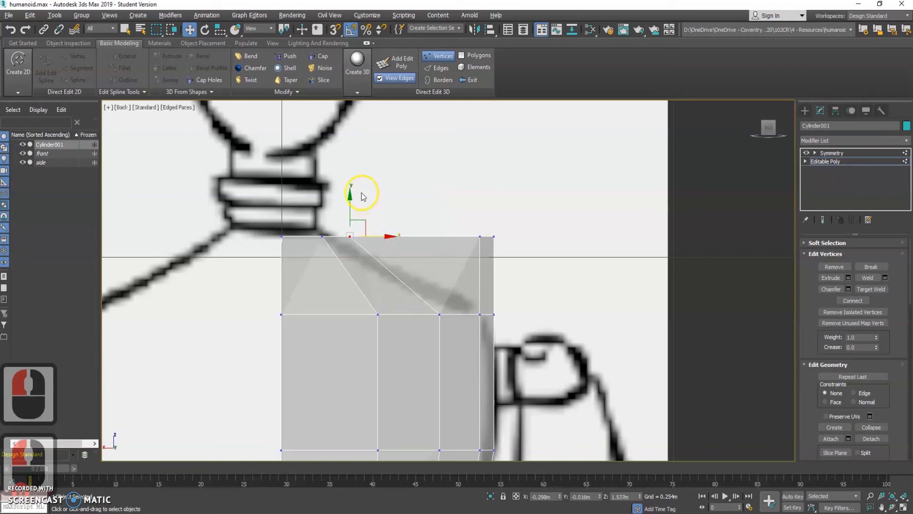
pyautogui.moveTo(350, 196); pyautogui.dragTo(350, 206)
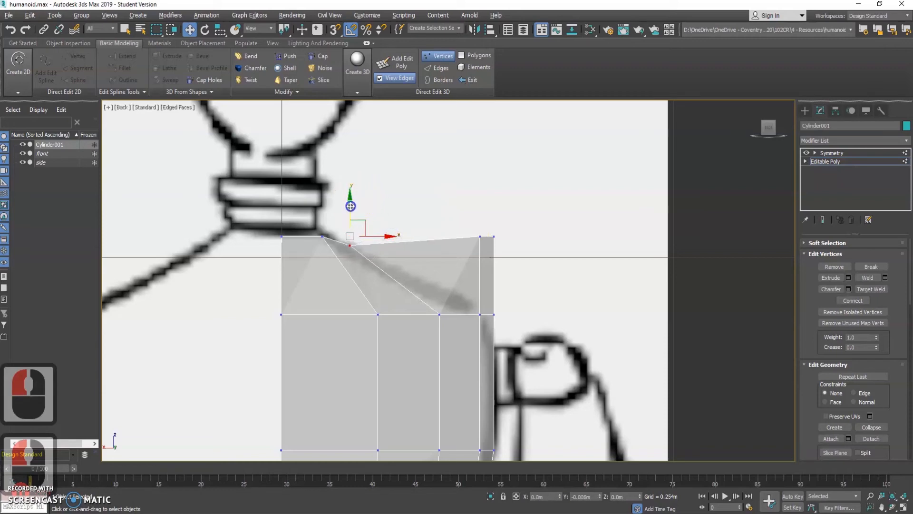
# Step: Move the top row's fourth vertex in and down onto the shoulder line, and the outermost to about X -0.382 m, Z 1.493 m
pyautogui.click(481, 242)
pyautogui.moveTo(520, 237); pyautogui.dragTo(437, 238)
pyautogui.moveTo(400, 198); pyautogui.dragTo(400, 231)
pyautogui.moveTo(478, 224); pyautogui.dragTo(522, 271)
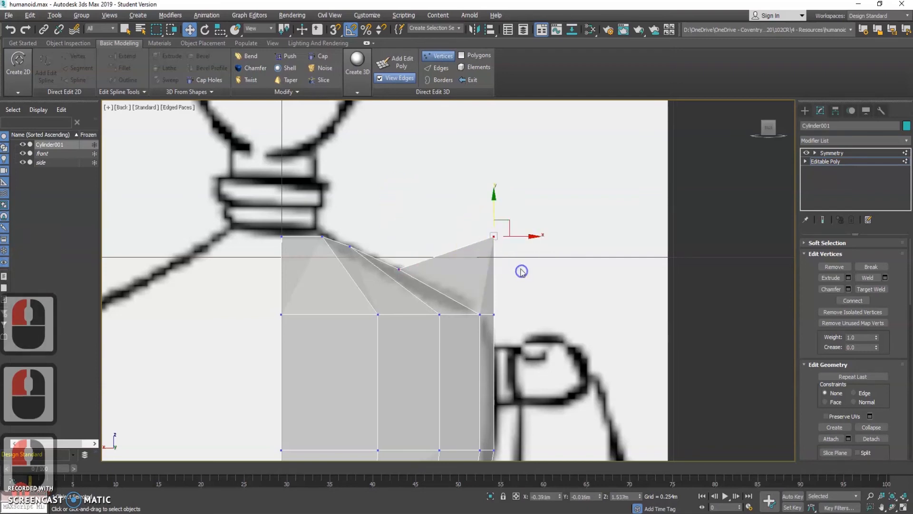
pyautogui.moveTo(494, 196); pyautogui.dragTo(491, 267)
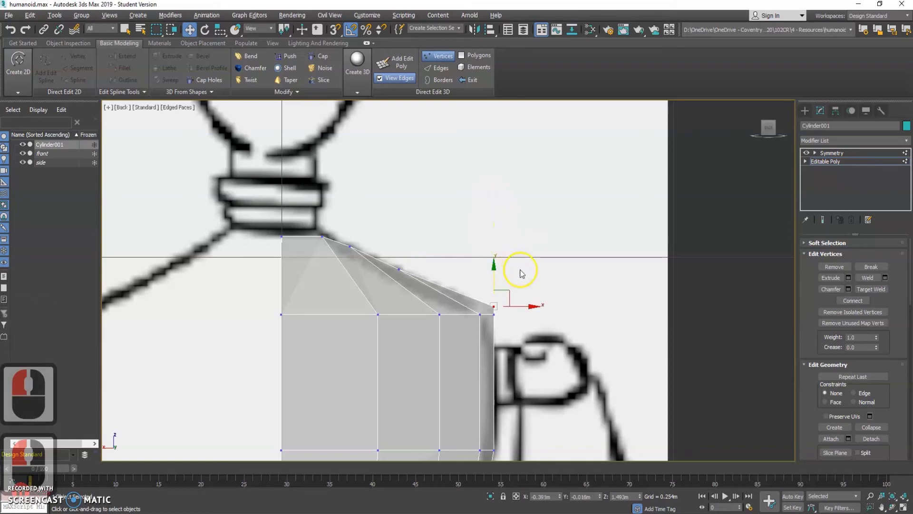
pyautogui.moveTo(532, 308); pyautogui.dragTo(517, 304)
pyautogui.moveTo(451, 337); pyautogui.dragTo(449, 232, button='middle')
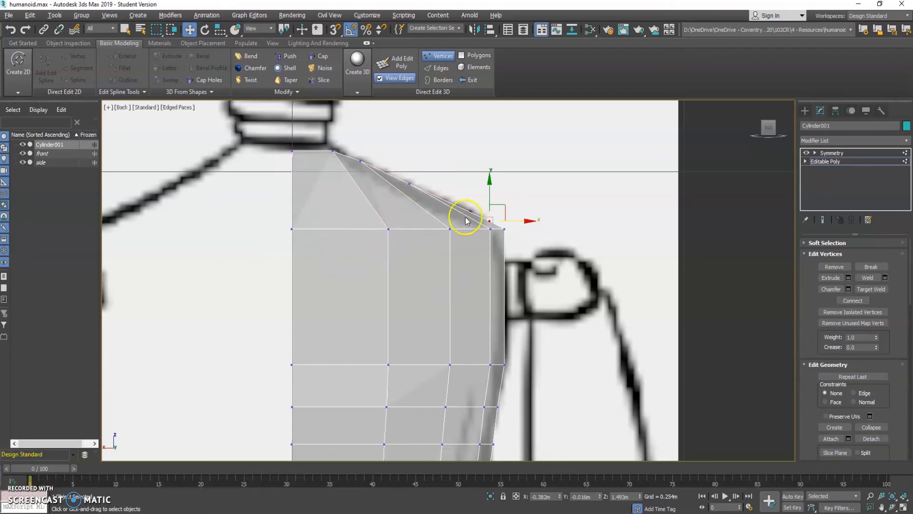
# Step: Turn off the see-through display and raise the top row's outermost shoulder vertex to neck height in the side view
pyautogui.hotkey('alt', 'x')
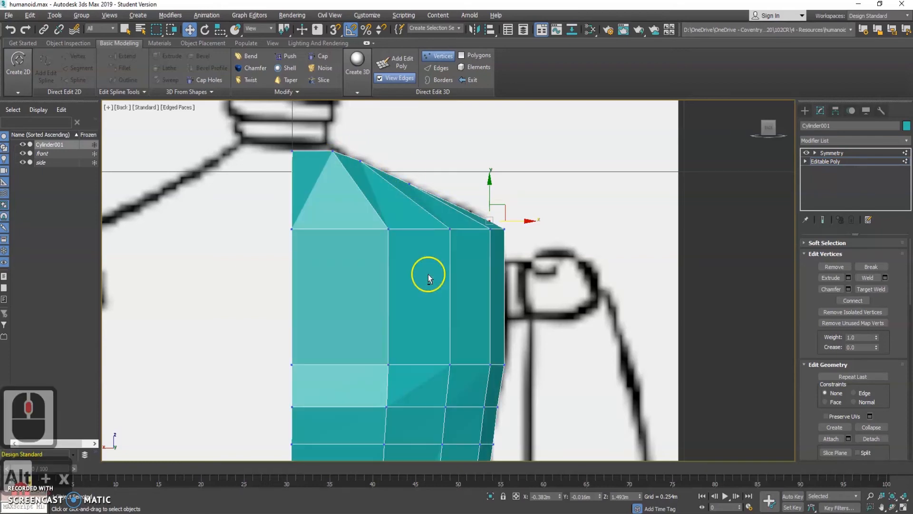
pyautogui.hotkey('alt', 'w')
pyautogui.moveTo(648, 295); pyautogui.dragTo(633, 374, button='middle')
pyautogui.scroll(2, 570, 334)
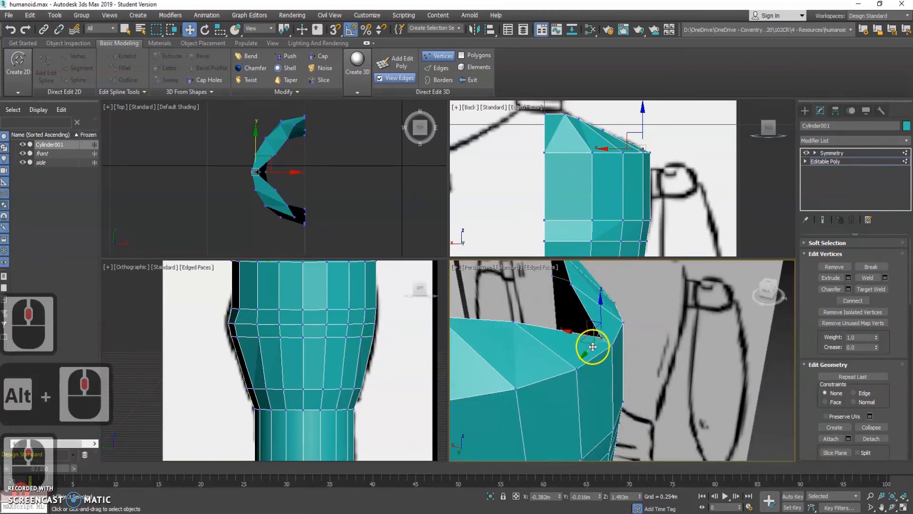
pyautogui.hotkey('alt', 'w')
pyautogui.hotkey('alt', 'w')
pyautogui.scroll(2, 350, 300)
pyautogui.moveTo(350, 301); pyautogui.dragTo(356, 399, button='middle')
pyautogui.press('w')
pyautogui.moveTo(295, 315); pyautogui.dragTo(292, 261)
# Step: Raise the two neighbouring vertices on each side of the shoulder vertex to neck height, between about Z 1.54 and 1.544 m
pyautogui.click(325, 316)
pyautogui.moveTo(327, 281); pyautogui.dragTo(328, 263)
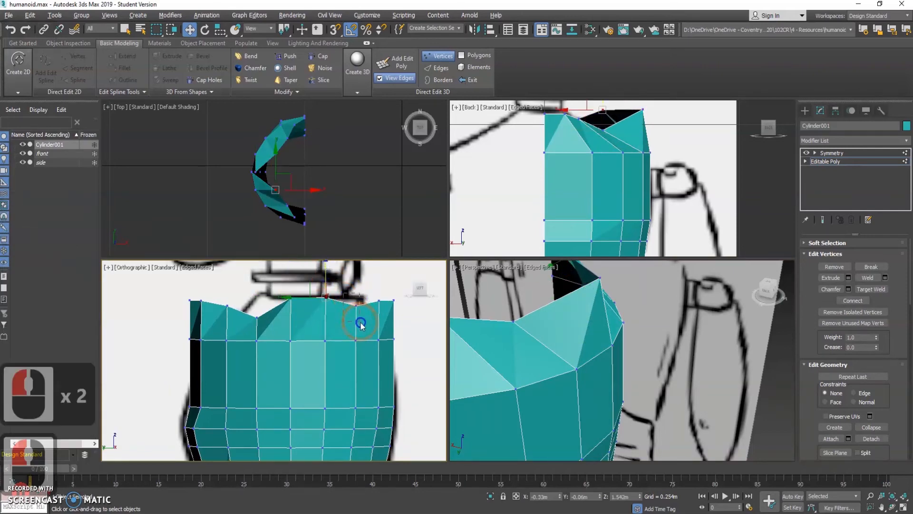
pyautogui.click(356, 303)
pyautogui.moveTo(357, 271); pyautogui.dragTo(360, 264)
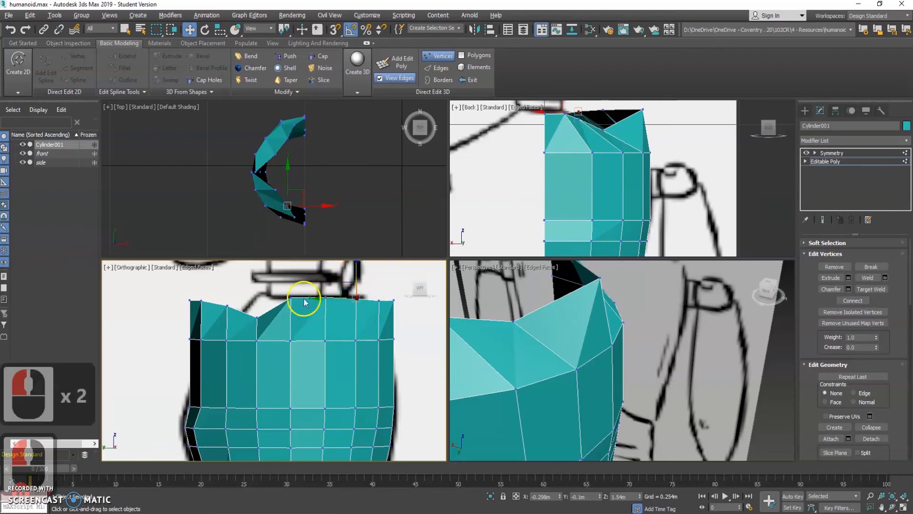
pyautogui.click(257, 317)
pyautogui.moveTo(256, 280); pyautogui.dragTo(262, 258)
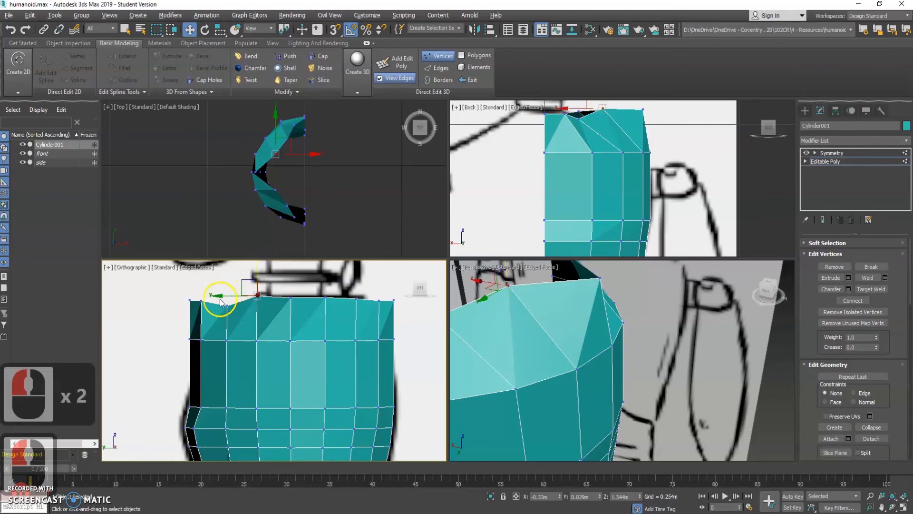
pyautogui.click(233, 315)
pyautogui.moveTo(227, 269); pyautogui.dragTo(230, 261)
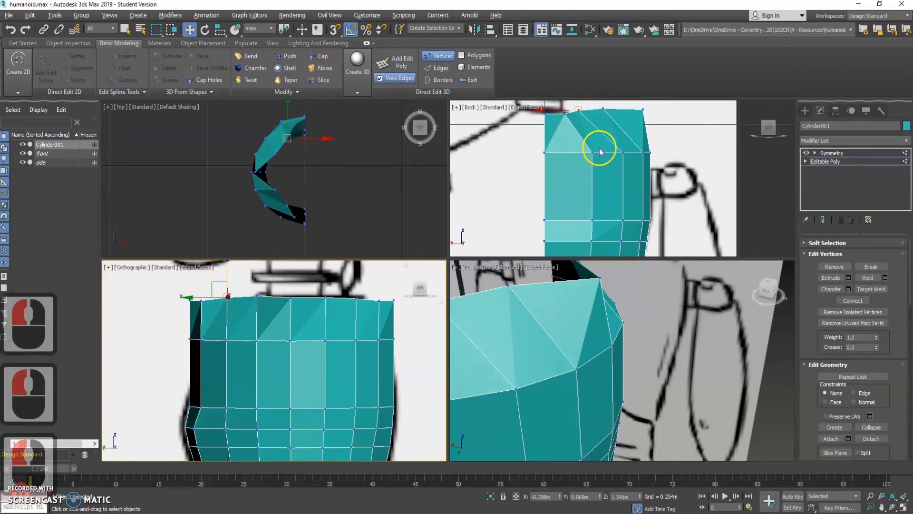
# Step: Compare the raised top row with the neck and shoulder line of the front drawing
pyautogui.moveTo(597, 147); pyautogui.dragTo(587, 221, button='middle')
pyautogui.click(644, 202)
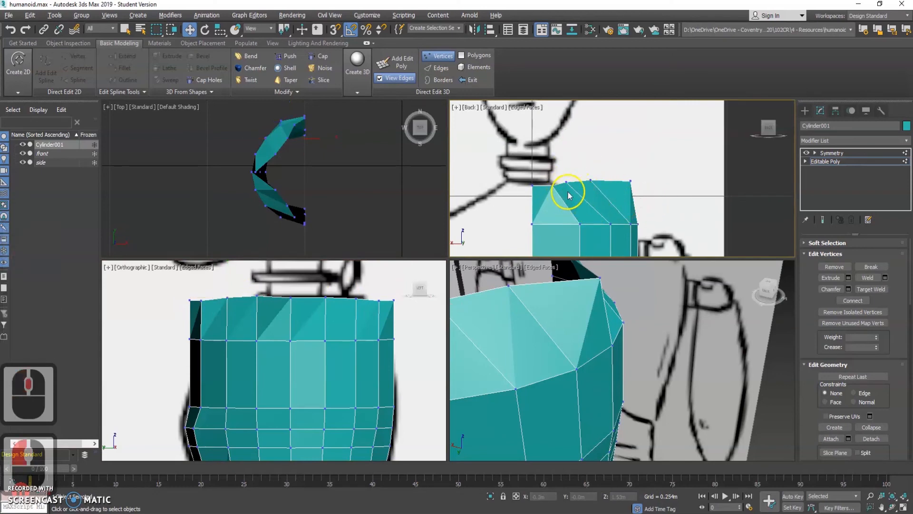
pyautogui.doubleClick(599, 204)
pyautogui.hotkey('alt', 'w')
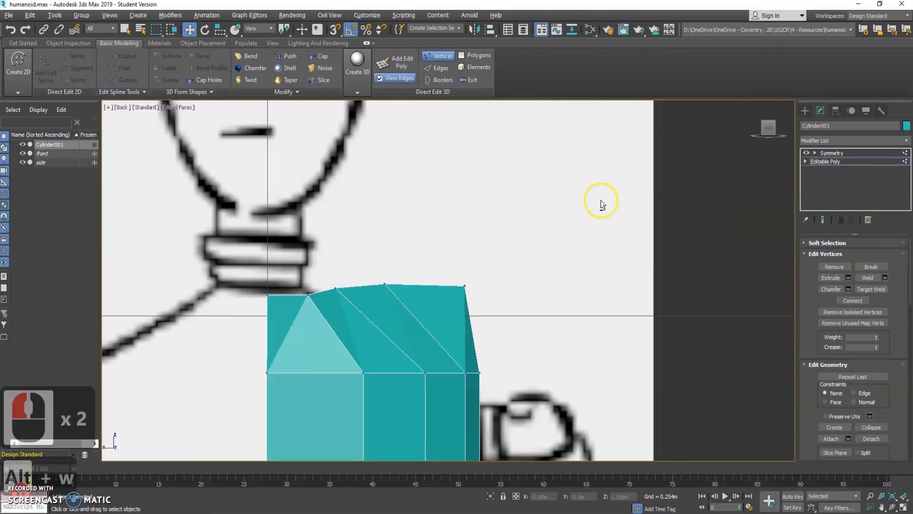
pyautogui.hotkey('alt', 'x')
pyautogui.hotkey('alt', 'x')
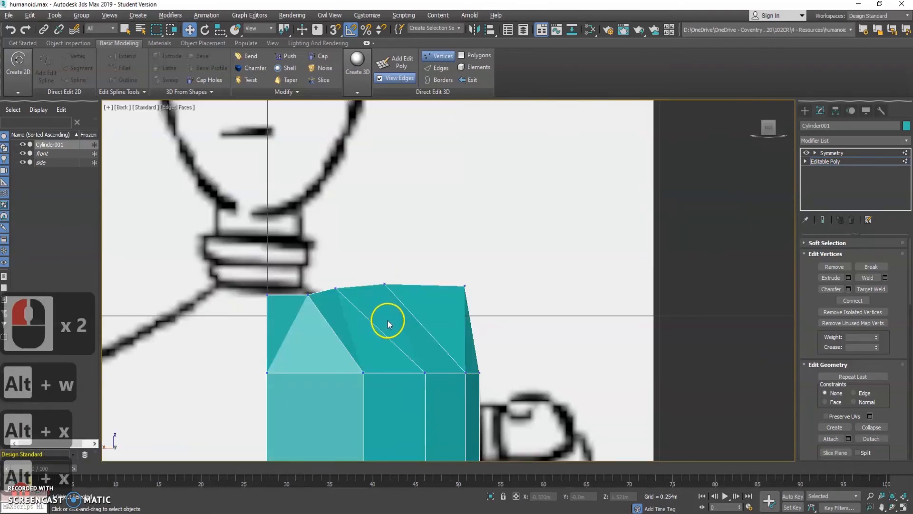
pyautogui.hotkey('alt', 'w')
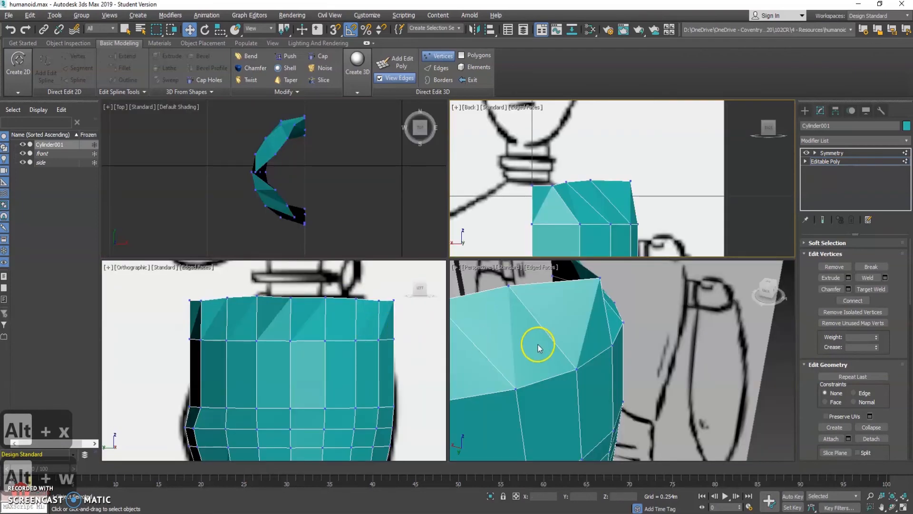
# Step: Select the torso's open top edges and scale them inward evenly to about the neck's width
pyautogui.scroll(-3, 539, 327)
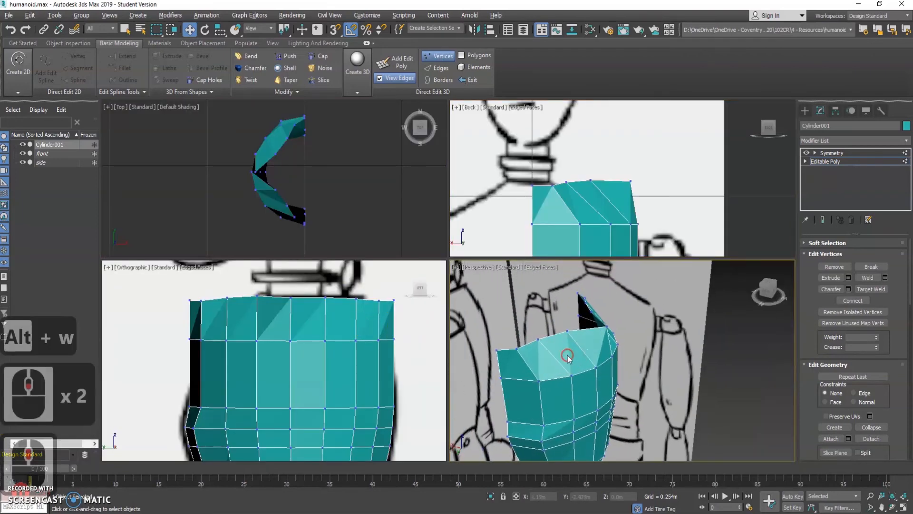
pyautogui.rightClick(559, 345)
pyautogui.click(530, 320)
pyautogui.click(552, 337)
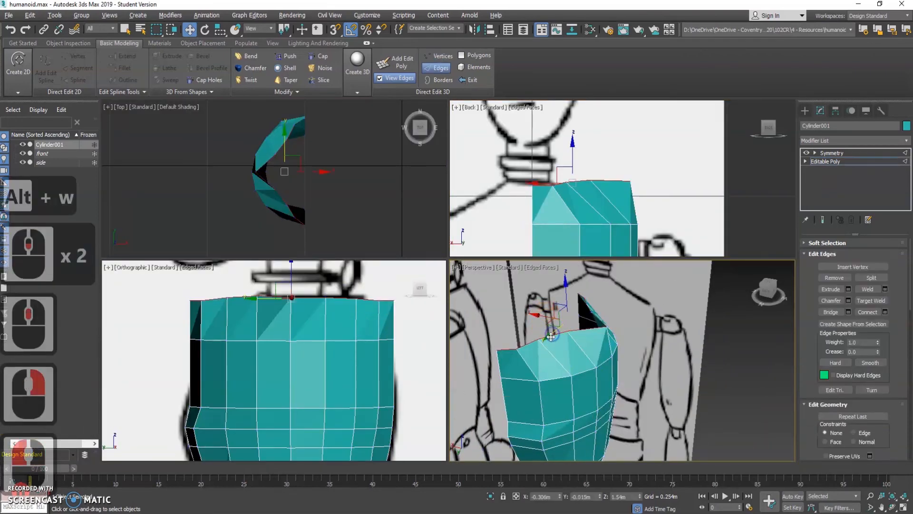
pyautogui.doubleClick(578, 346)
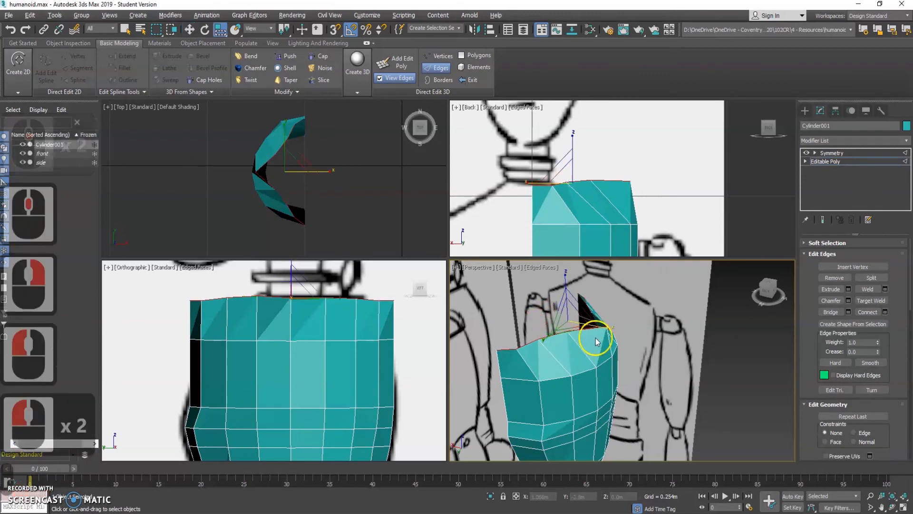
pyautogui.press('r')
pyautogui.moveTo(579, 332); pyautogui.dragTo(558, 305)
# Step: Return to vertex editing and move the top row's outermost vertex inward along X towards the neck
pyautogui.rightClick(300, 179)
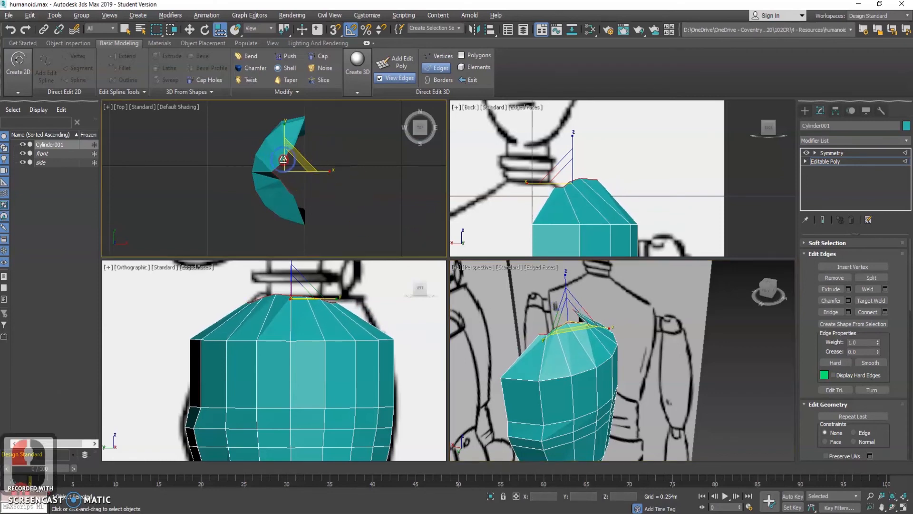
pyautogui.rightClick(273, 153)
pyautogui.click(257, 130)
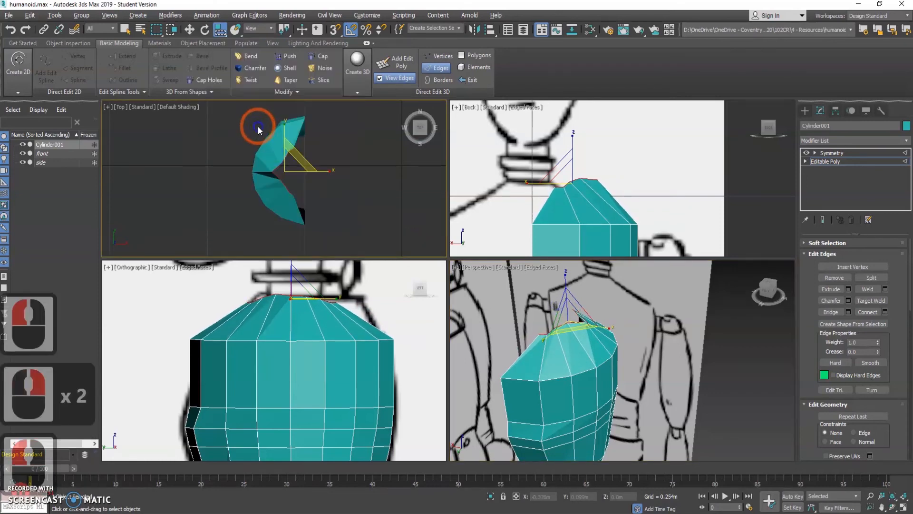
pyautogui.rightClick(268, 166)
pyautogui.click(250, 143)
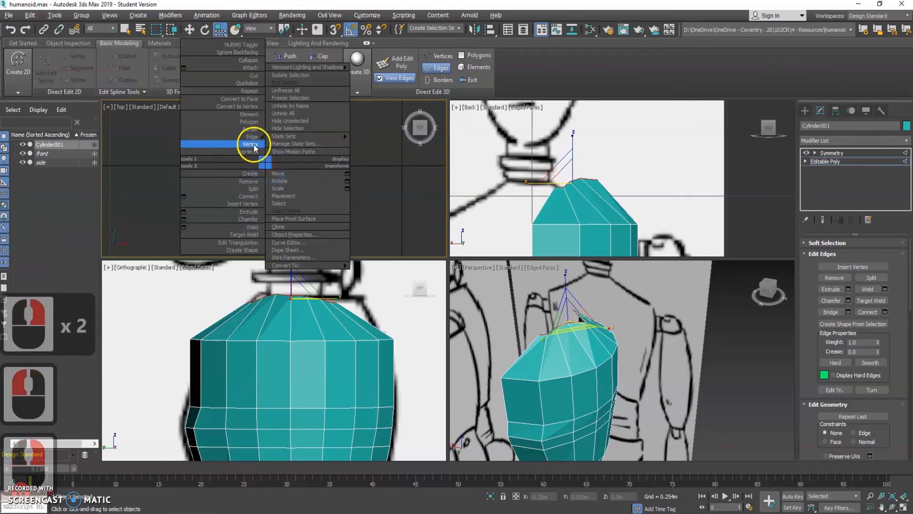
pyautogui.click(273, 172)
pyautogui.press('w')
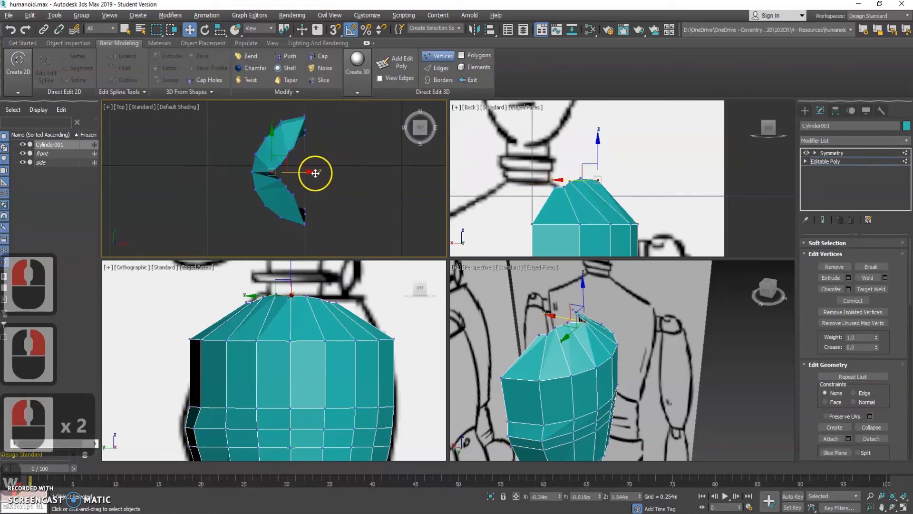
pyautogui.moveTo(311, 172); pyautogui.dragTo(332, 173)
# Step: Move the two vertices next to it on the +Y side inward to begin a rounded neck opening
pyautogui.moveTo(303, 301); pyautogui.dragTo(319, 337, button='middle')
pyautogui.click(314, 150)
pyautogui.scroll(3, 286, 193)
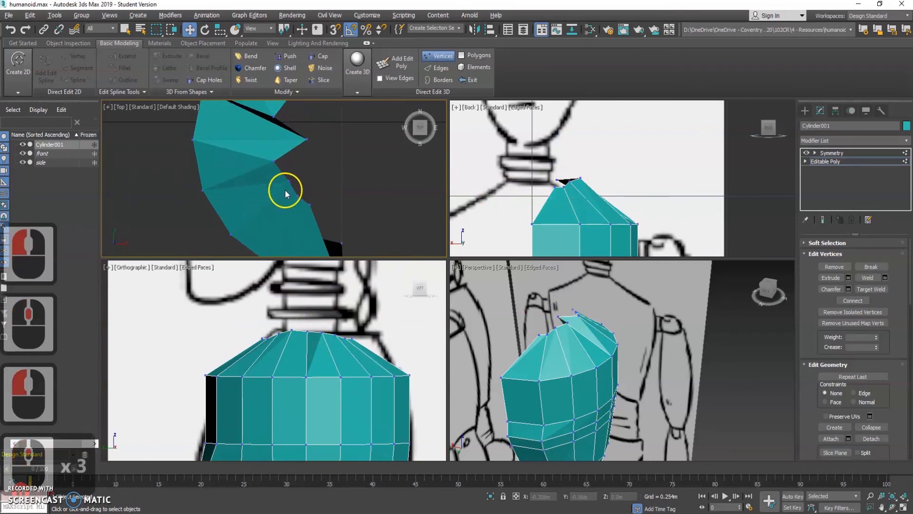
pyautogui.moveTo(325, 150); pyautogui.dragTo(253, 176, button='middle')
pyautogui.click(256, 177)
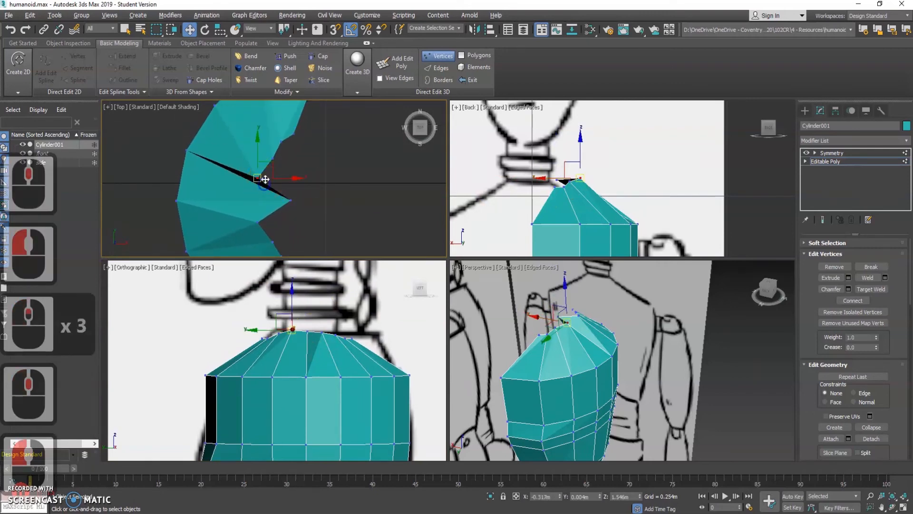
pyautogui.moveTo(260, 177); pyautogui.dragTo(287, 178)
pyautogui.moveTo(267, 151); pyautogui.dragTo(294, 168)
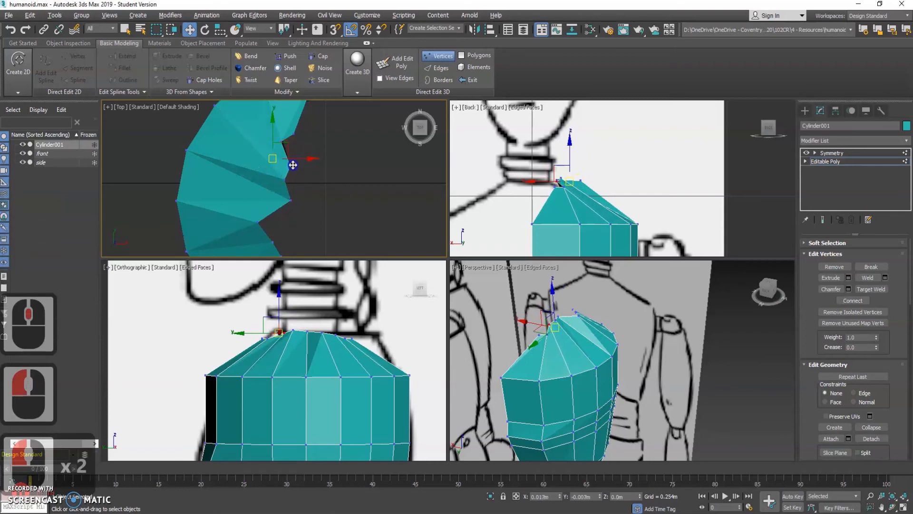
# Step: Round off the +Y side of the neck opening, bringing its end vertex onto the centre line at X -0.254 m
pyautogui.click(280, 142)
pyautogui.moveTo(283, 143); pyautogui.dragTo(303, 157)
pyautogui.moveTo(339, 136); pyautogui.dragTo(344, 164, button='middle')
pyautogui.click(299, 162)
pyautogui.moveTo(302, 163); pyautogui.dragTo(319, 180)
pyautogui.moveTo(355, 138); pyautogui.dragTo(354, 179, button='middle')
pyautogui.moveTo(320, 222); pyautogui.dragTo(336, 221)
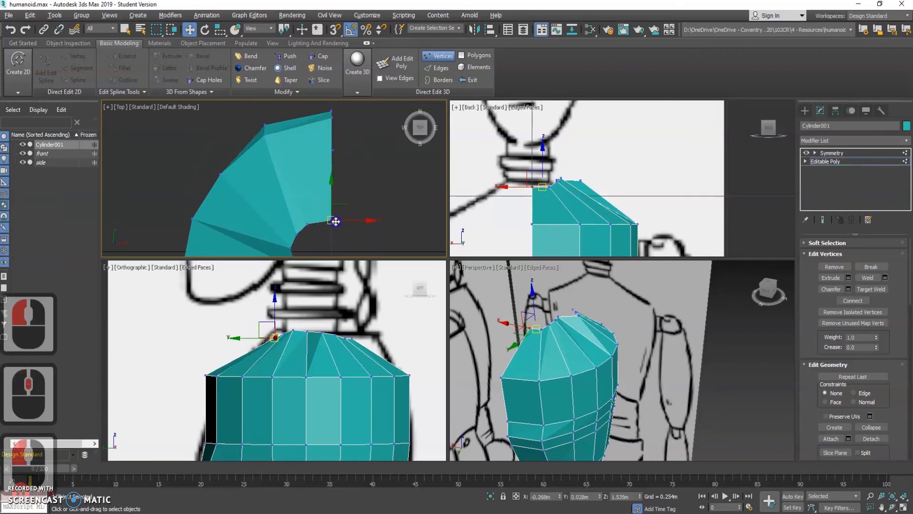
# Step: Move the outermost neck vertex to about X -0.29 m, Y -0.008 m, and its -Y neighbour in line with it at Y -0.024 m
pyautogui.moveTo(347, 243); pyautogui.dragTo(344, 155, button='middle')
pyautogui.moveTo(319, 202); pyautogui.dragTo(314, 165, button='middle')
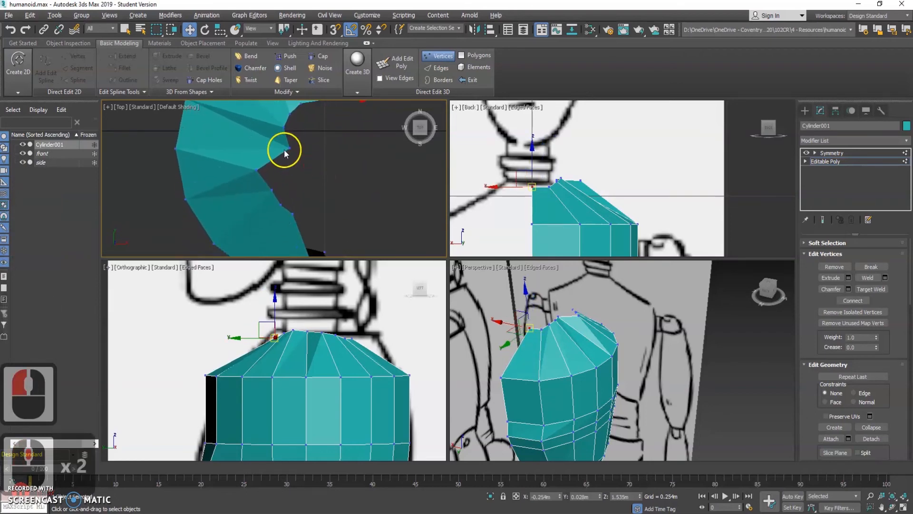
pyautogui.moveTo(306, 164); pyautogui.dragTo(305, 163)
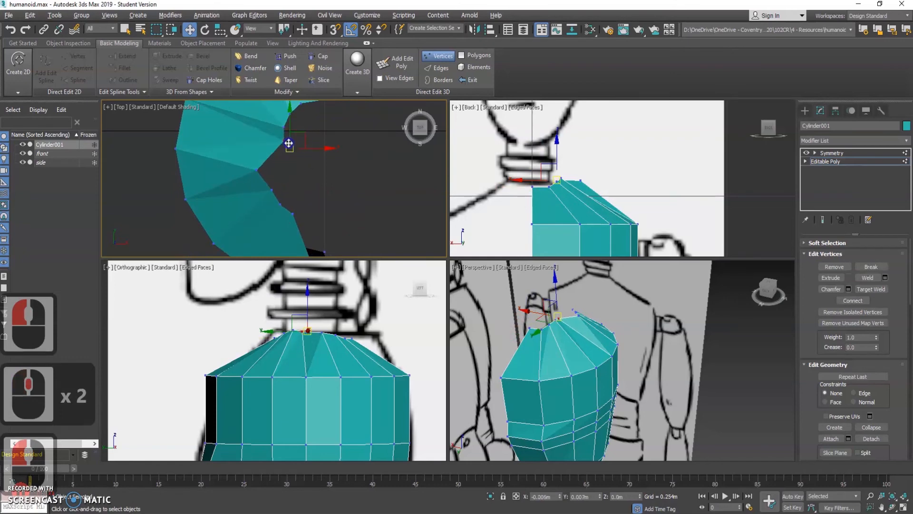
pyautogui.click(257, 169)
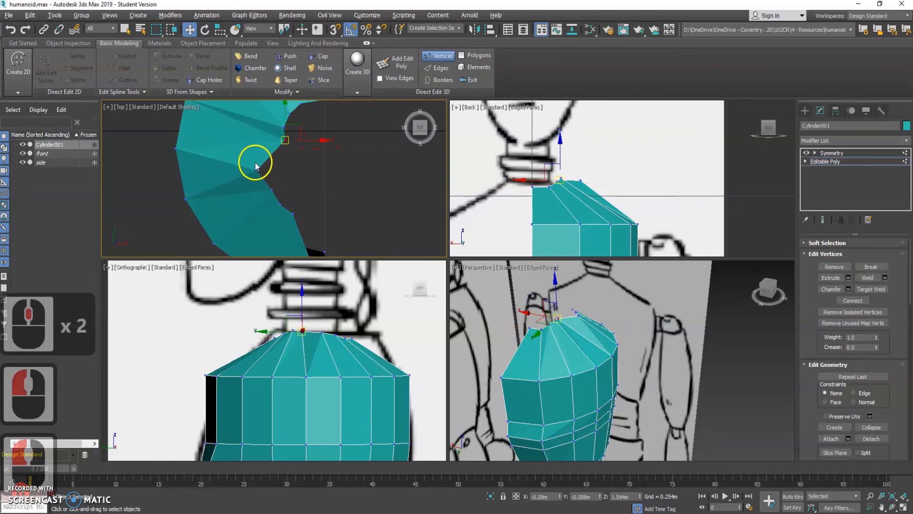
pyautogui.moveTo(259, 172); pyautogui.dragTo(287, 160)
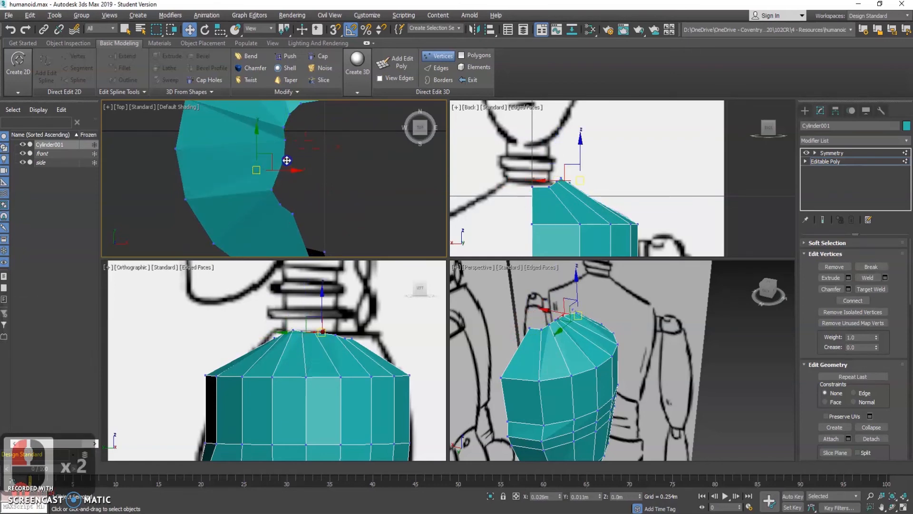
pyautogui.click(286, 161)
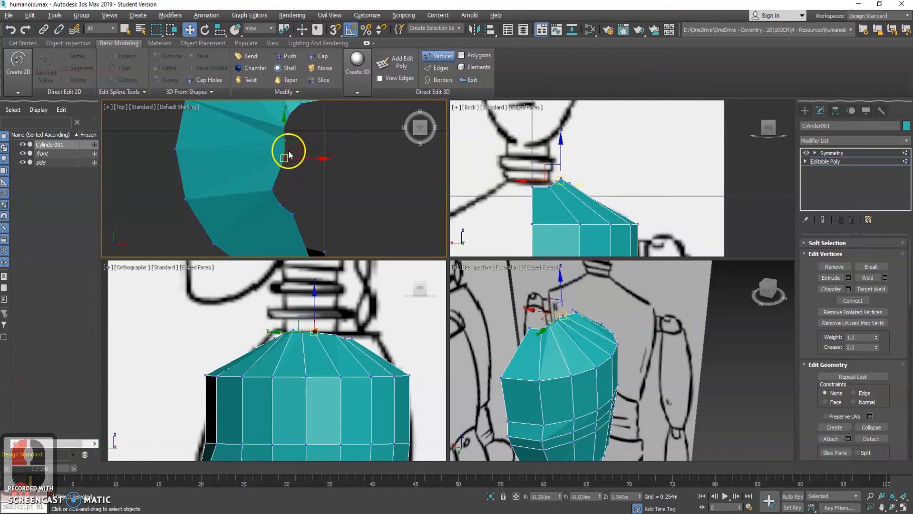
# Step: Round off the -Y side with vertices at about Y -0.034 and -0.042 m, and move the end vertex to the centre line
pyautogui.click(279, 196)
pyautogui.moveTo(276, 190); pyautogui.dragTo(296, 169)
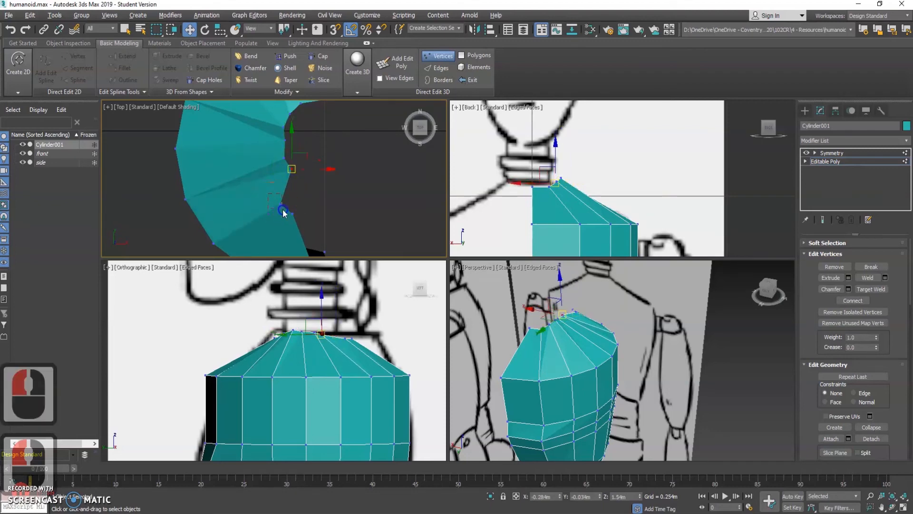
pyautogui.click(283, 213)
pyautogui.moveTo(284, 205); pyautogui.dragTo(306, 180)
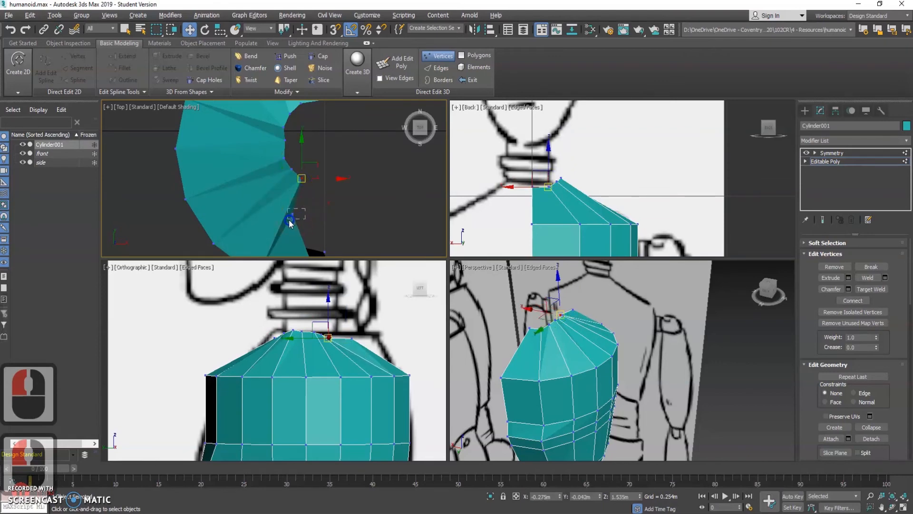
pyautogui.click(295, 217)
pyautogui.moveTo(296, 216); pyautogui.dragTo(324, 182)
# Step: Make the mesh see-through and raise the neck opening's -Y end vertices to the collar line, at about Z 1.542 m
pyautogui.click(470, 352)
pyautogui.scroll(3, 295, 336)
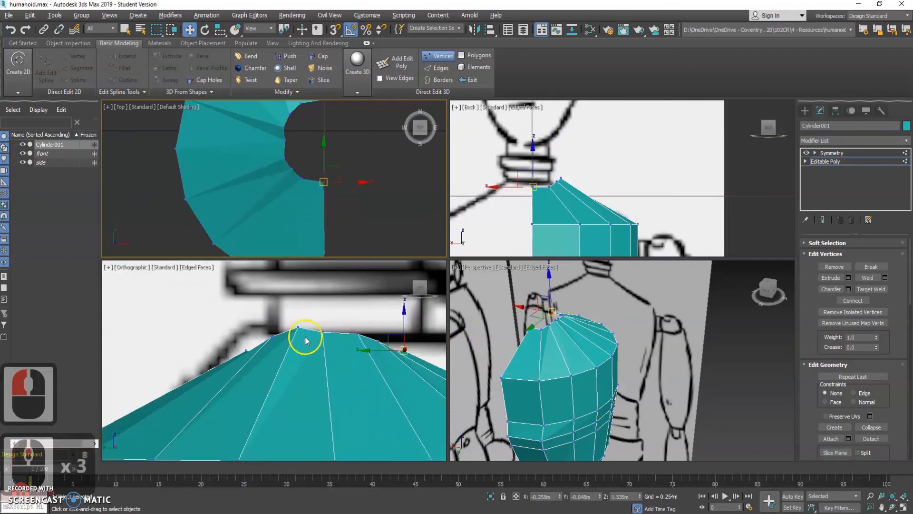
pyautogui.moveTo(369, 321); pyautogui.dragTo(312, 312, button='middle')
pyautogui.moveTo(145, 303); pyautogui.dragTo(370, 364)
pyautogui.hotkey('alt', 'x')
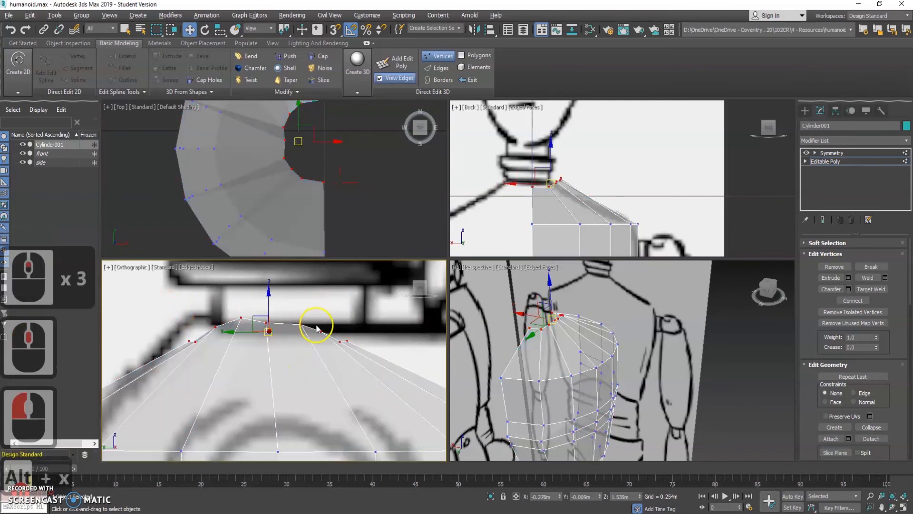
pyautogui.click(347, 340)
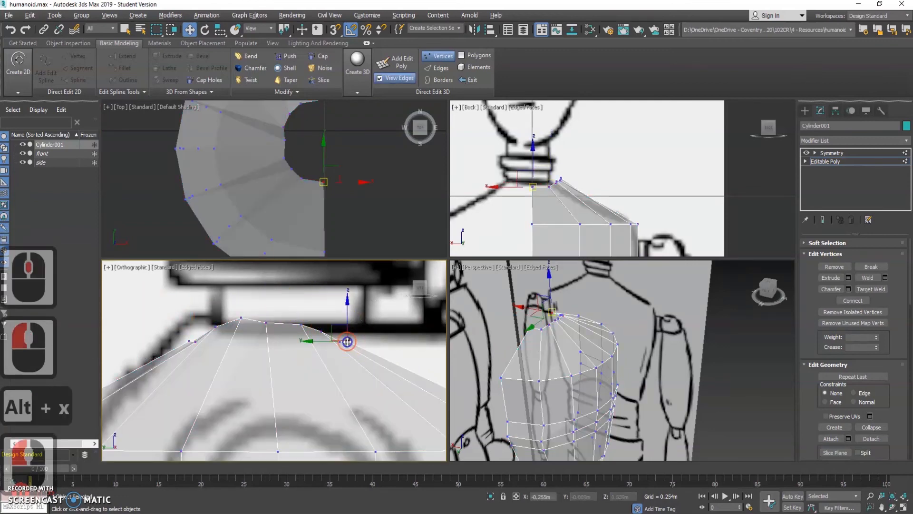
pyautogui.press('w')
pyautogui.click(341, 342)
pyautogui.moveTo(342, 306); pyautogui.dragTo(324, 288)
pyautogui.click(322, 331)
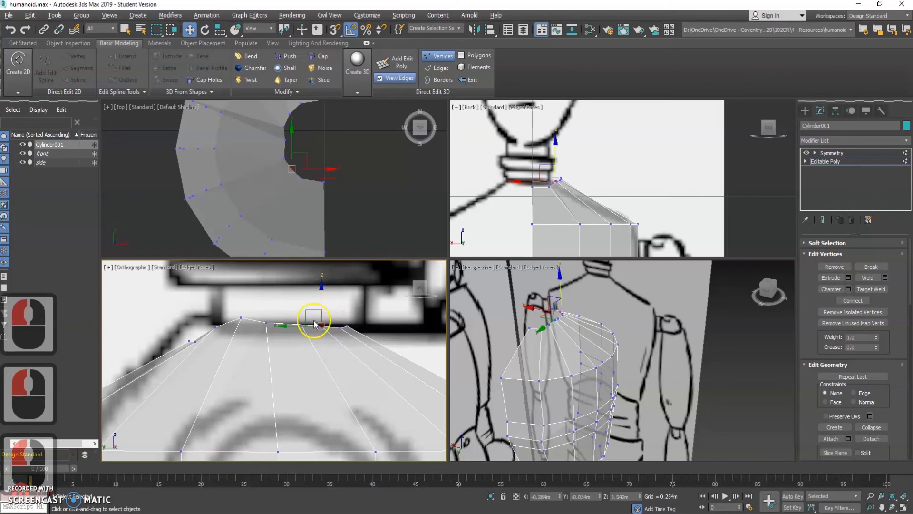
# Step: Lower the outermost neck vertex and its +Y neighbour level with the collar line
pyautogui.click(265, 327)
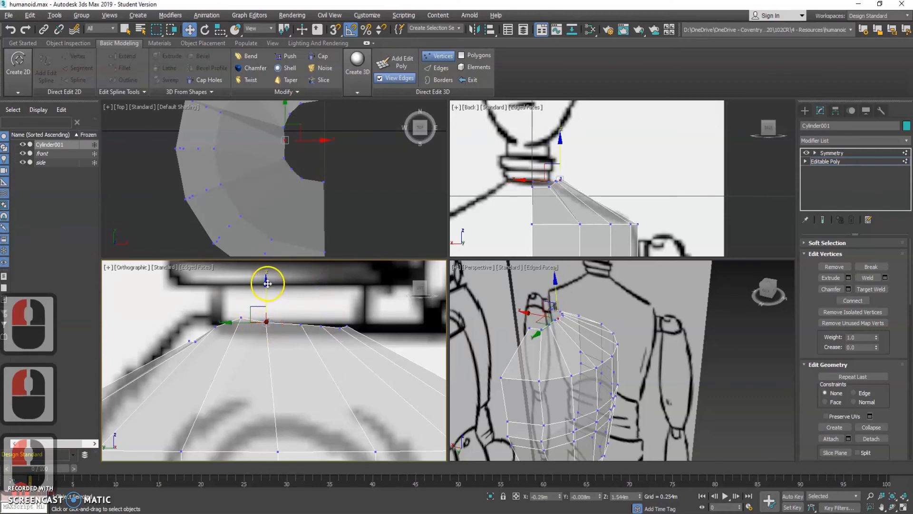
pyautogui.moveTo(267, 286); pyautogui.dragTo(241, 290)
pyautogui.click(241, 318)
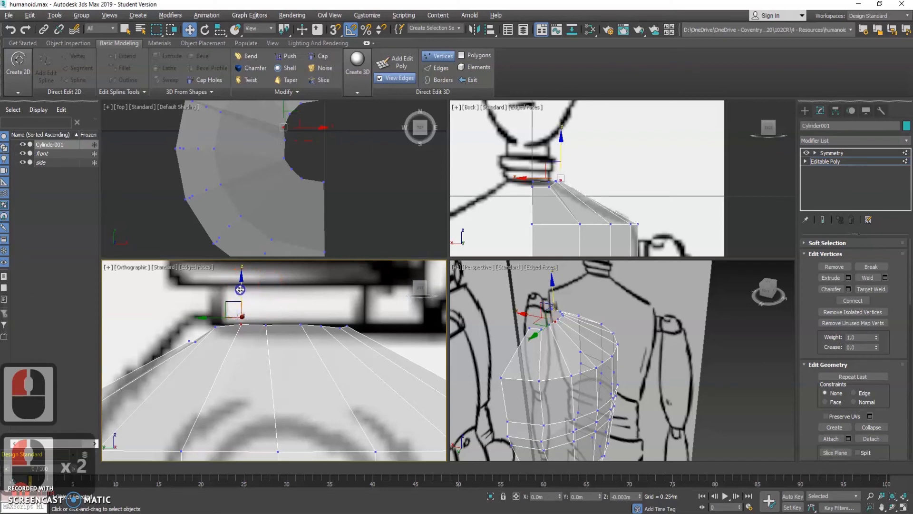
# Step: Raise the two vertices at the neck opening's +Y end to the collar line, the end one at about Z 1.544 m
pyautogui.click(197, 339)
pyautogui.moveTo(196, 303); pyautogui.dragTo(196, 284)
pyautogui.click(190, 340)
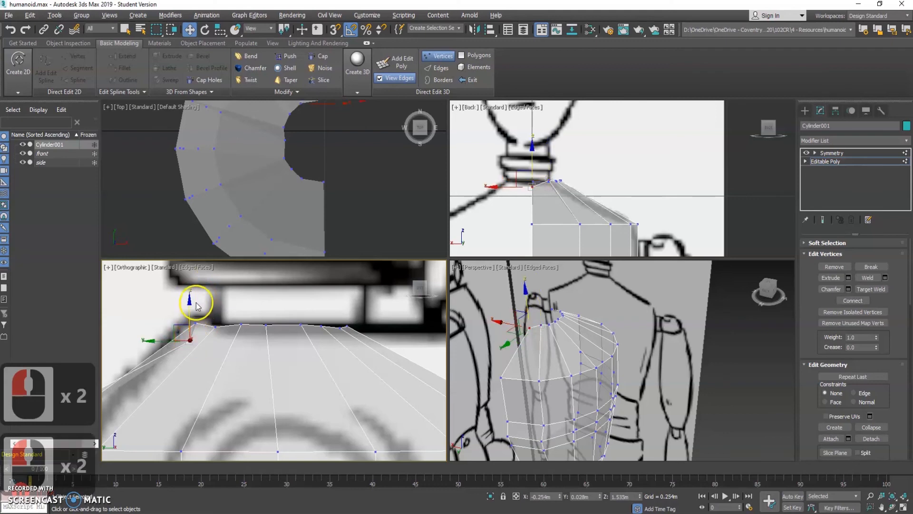
pyautogui.moveTo(190, 303); pyautogui.dragTo(198, 285)
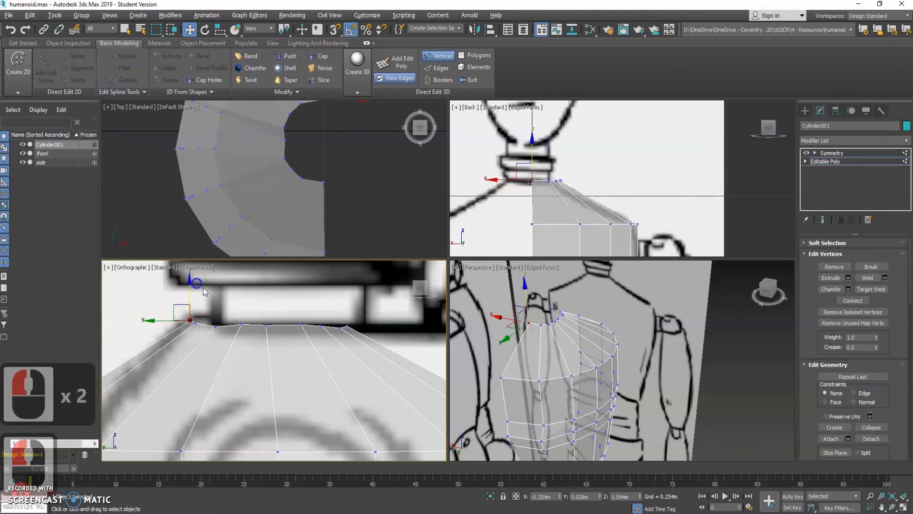
# Step: Move the neck opening's -Y end vertex back along Y to the drawn shoulder outline, at about Y -0.1 m
pyautogui.scroll(-2, 325, 373)
pyautogui.moveTo(355, 380); pyautogui.dragTo(300, 352, button='middle')
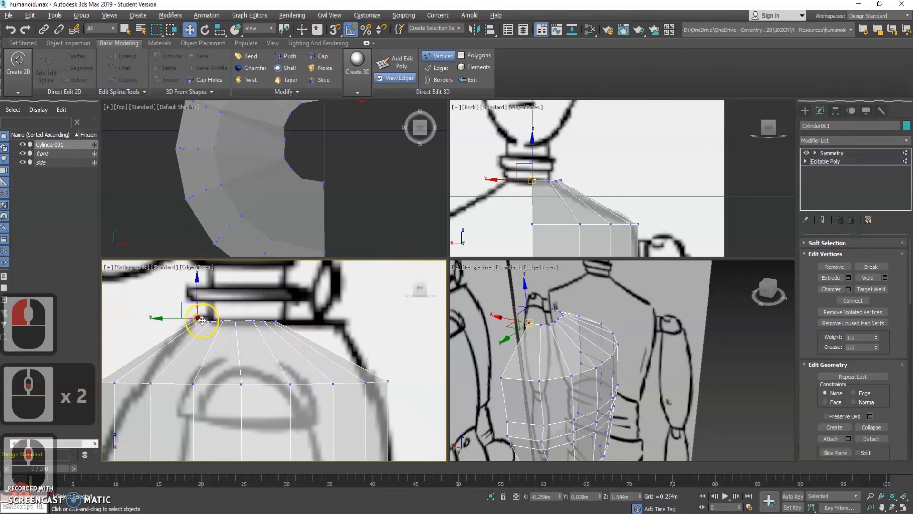
pyautogui.click(277, 321)
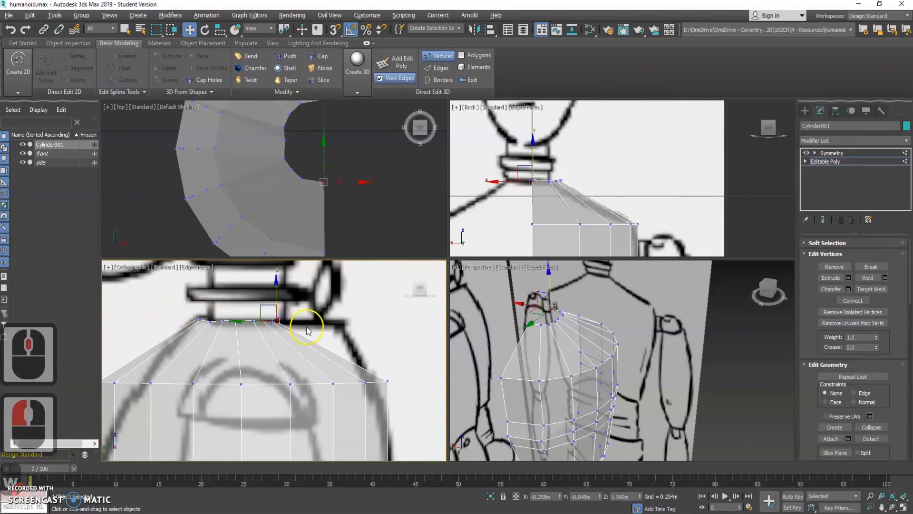
pyautogui.moveTo(238, 321); pyautogui.dragTo(297, 324)
pyautogui.keyDown('alt'); pyautogui.moveTo(613, 327); pyautogui.dragTo(550, 310, button='middle'); pyautogui.keyUp('alt')
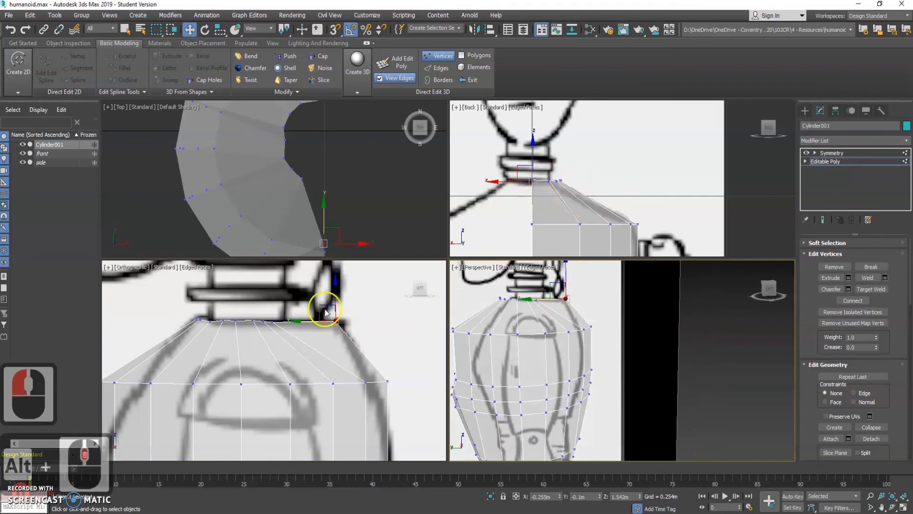
# Step: Spread the side neck vertices evenly towards the -Y end, and level the vertex near Y 0.015 m at about Z 1.543 m
pyautogui.moveTo(311, 330); pyautogui.dragTo(320, 350, button='middle')
pyautogui.click(281, 341)
pyautogui.press('w')
pyautogui.moveTo(244, 341); pyautogui.dragTo(282, 344)
pyautogui.click(271, 342)
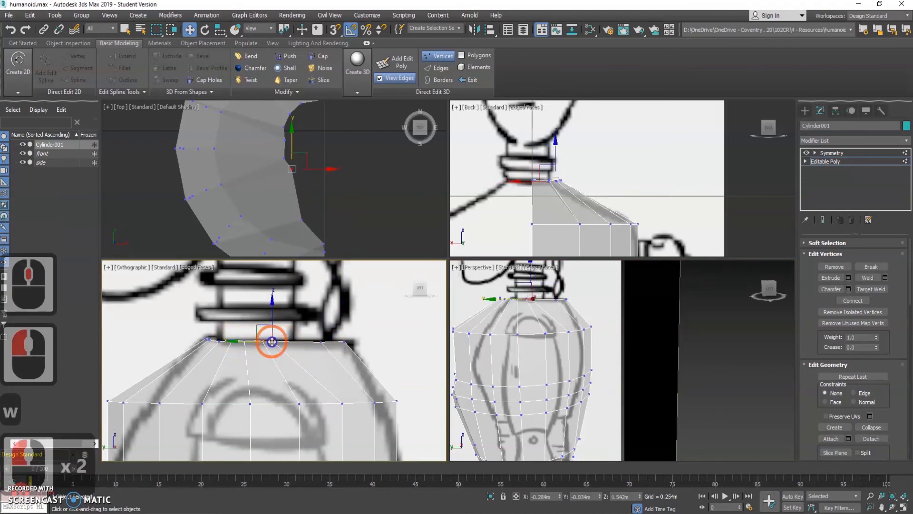
pyautogui.moveTo(236, 341); pyautogui.dragTo(212, 341)
pyautogui.click(262, 341)
pyautogui.click(244, 342)
pyautogui.click(233, 370)
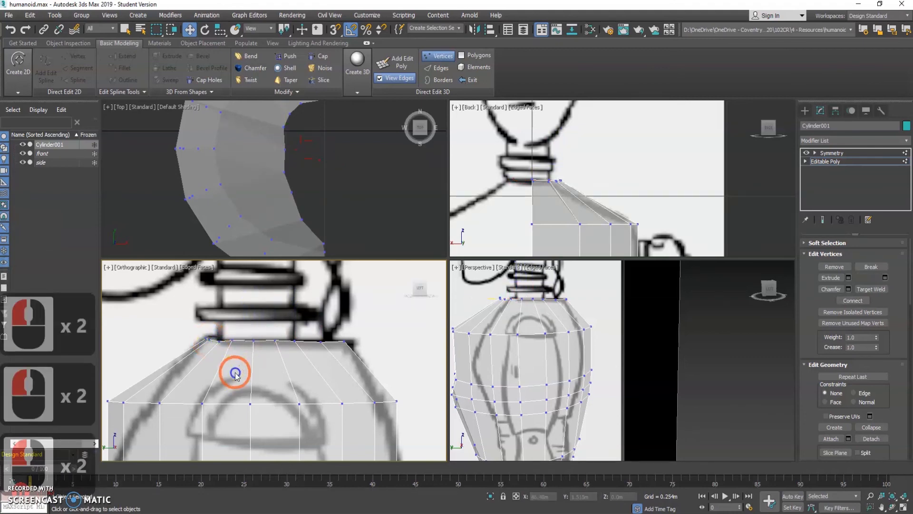
pyautogui.doubleClick(220, 342)
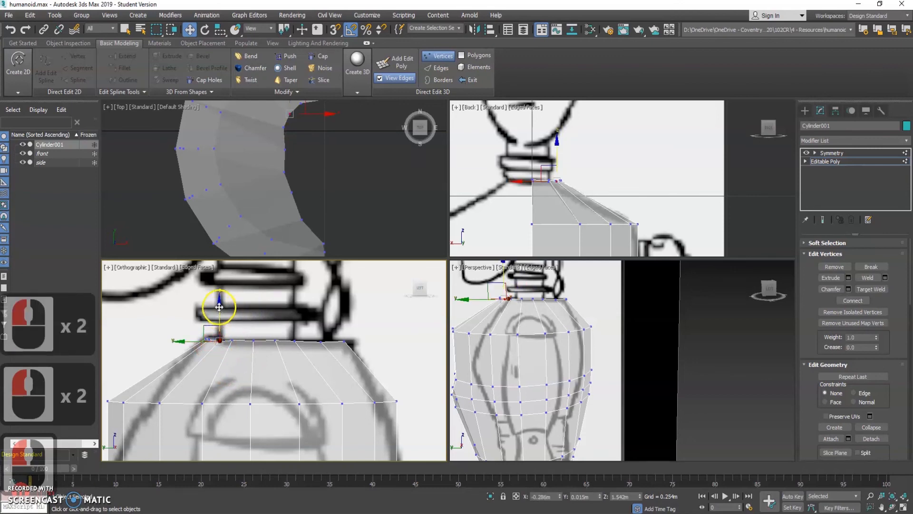
pyautogui.moveTo(219, 306); pyautogui.dragTo(220, 305)
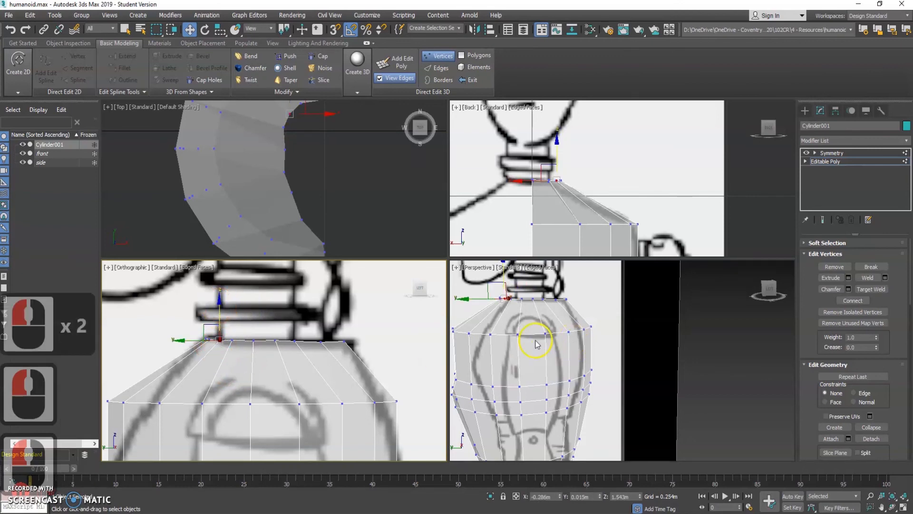
# Step: Examine the torso's side profile against the side reference drawing from the shoulders down to the waist
pyautogui.scroll(3, 583, 338)
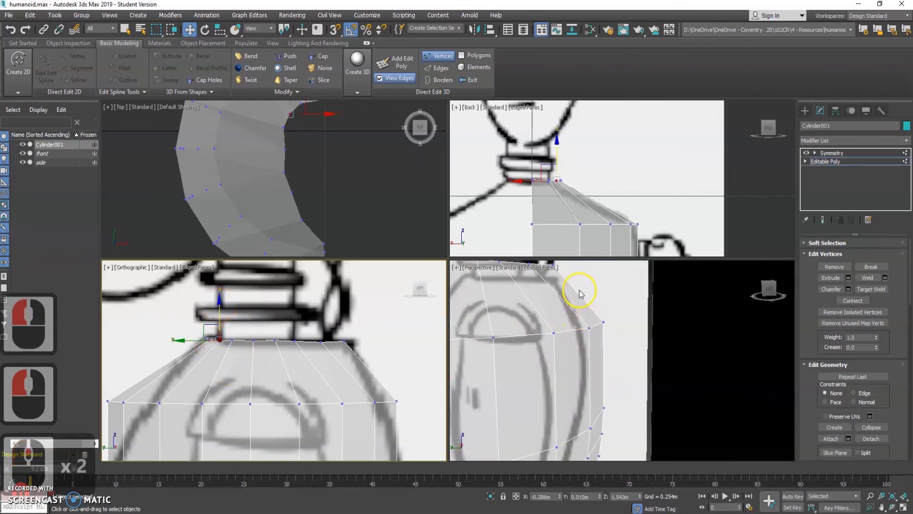
pyautogui.scroll(-1, 590, 307)
pyautogui.scroll(1, 601, 332)
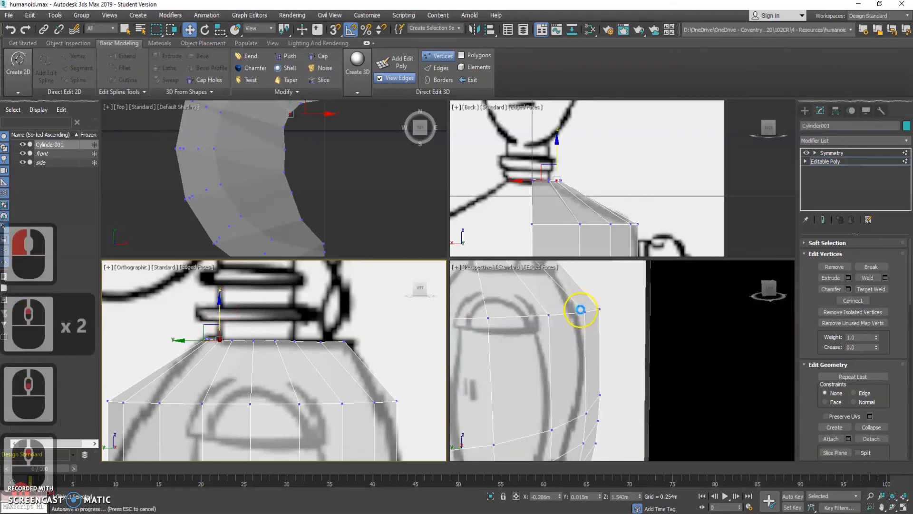
pyautogui.scroll(-2, 561, 361)
pyautogui.moveTo(560, 364); pyautogui.dragTo(610, 353, button='middle')
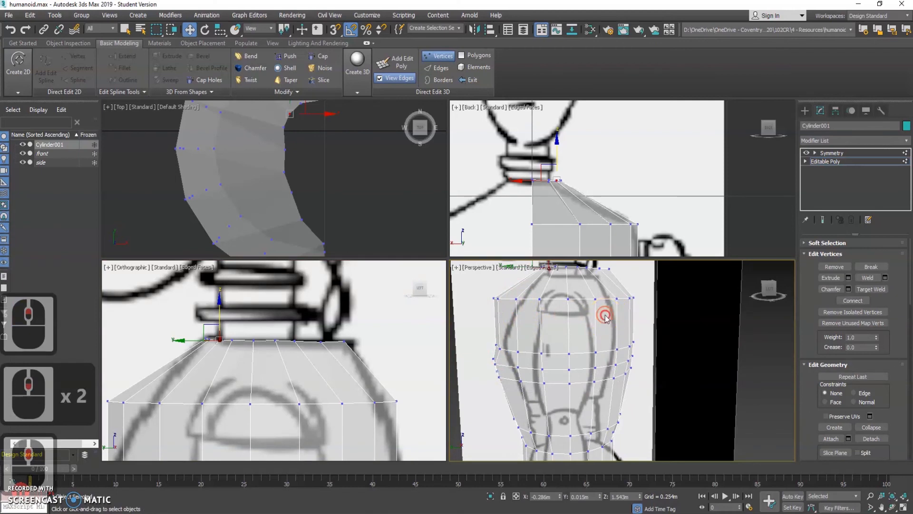
pyautogui.moveTo(604, 316); pyautogui.dragTo(535, 315, button='middle')
pyautogui.scroll(-4, 312, 360)
pyautogui.moveTo(307, 402); pyautogui.dragTo(315, 338, button='middle')
pyautogui.moveTo(524, 347); pyautogui.dragTo(546, 350, button='middle')
pyautogui.scroll(-3, 551, 328)
pyautogui.scroll(3, 279, 313)
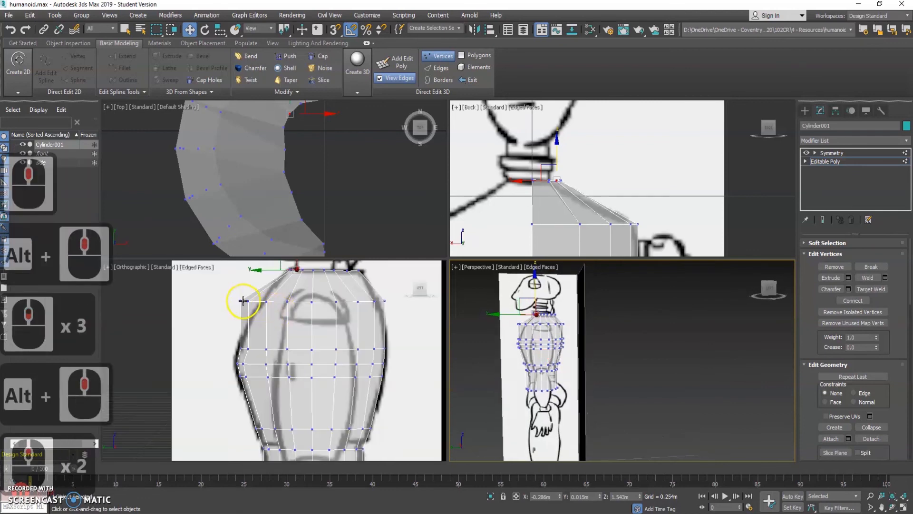
# Step: Pull the end vertices of the shoulder row in to the side drawing's outline, at about Y 0.08 m and Y -0.135 m
pyautogui.click(247, 301)
pyautogui.click(267, 301)
pyautogui.press('w')
pyautogui.moveTo(232, 302)
pyautogui.mouseDown()
pyautogui.moveTo(241, 303)
pyautogui.moveTo(226, 303)
pyautogui.mouseUp()
pyautogui.click(249, 302)
pyautogui.click(239, 300)
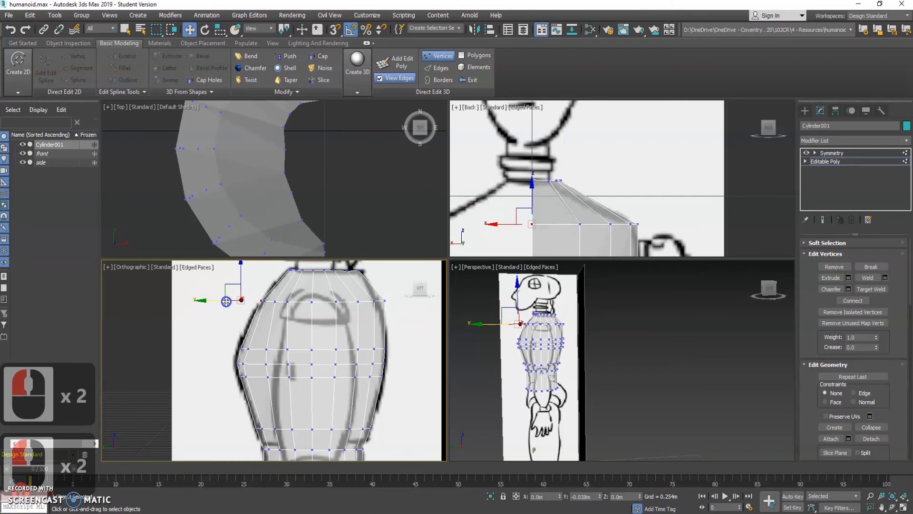
pyautogui.moveTo(226, 302); pyautogui.dragTo(241, 367)
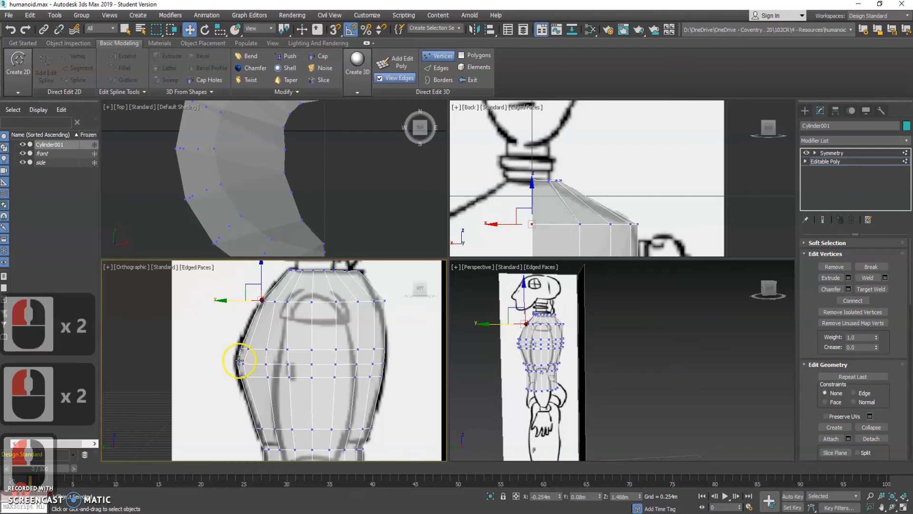
pyautogui.click(381, 304)
pyautogui.moveTo(337, 301)
pyautogui.mouseDown()
pyautogui.moveTo(347, 300)
pyautogui.moveTo(334, 302)
pyautogui.mouseUp()
pyautogui.click(384, 301)
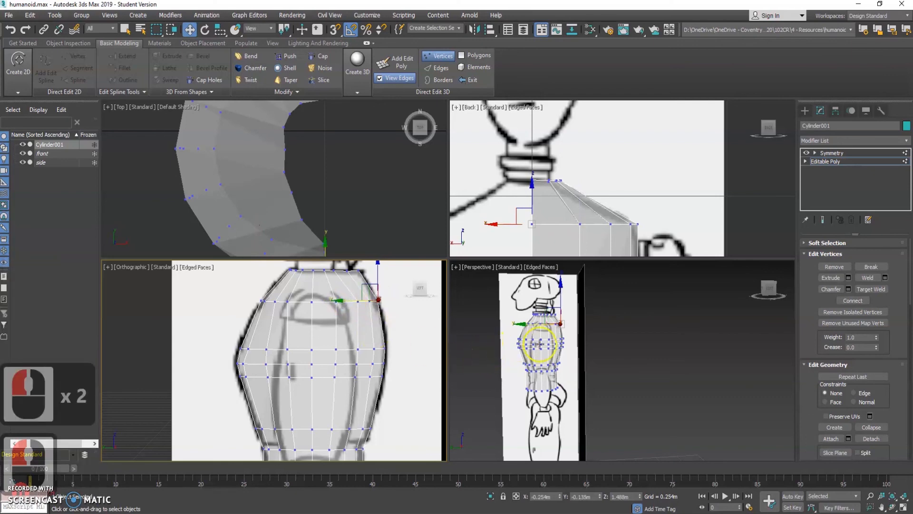
# Step: Turn off the see-through display and check the mirrored torso's neck opening in the maximized perspective view
pyautogui.hotkey('alt', 'w')
pyautogui.hotkey('alt', 'x')
pyautogui.keyDown('alt'); pyautogui.moveTo(298, 261); pyautogui.dragTo(316, 285, button='middle'); pyautogui.keyUp('alt')
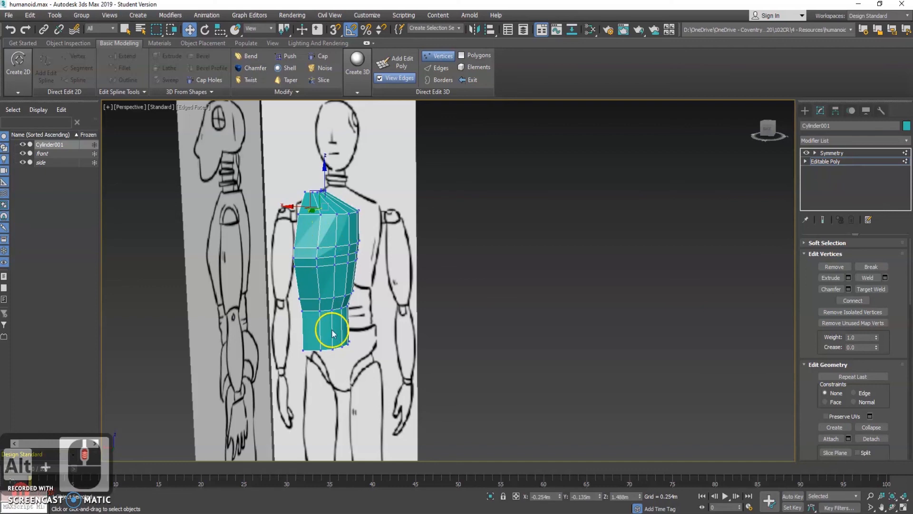
pyautogui.keyDown('alt'); pyautogui.moveTo(343, 220); pyautogui.dragTo(344, 234, button='middle'); pyautogui.keyUp('alt')
pyautogui.click(832, 153)
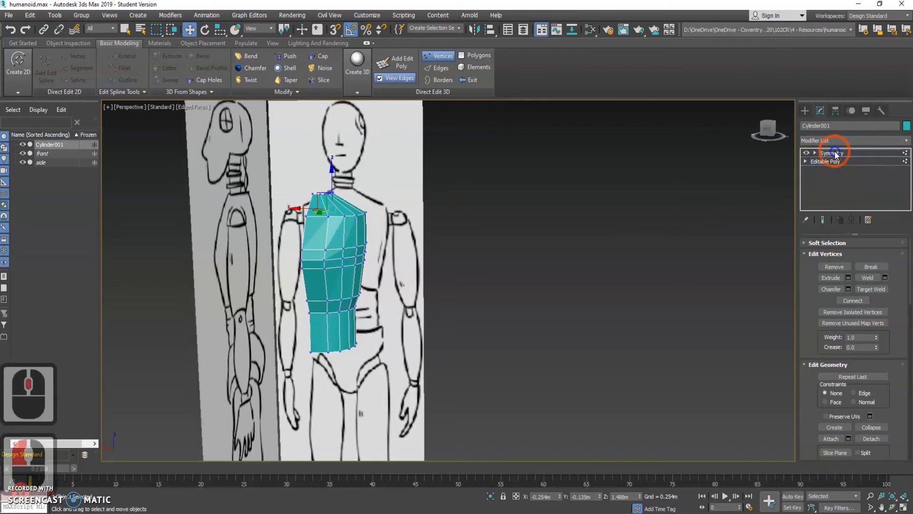
pyautogui.keyDown('alt'); pyautogui.moveTo(333, 230); pyautogui.dragTo(346, 216, button='middle'); pyautogui.keyUp('alt')
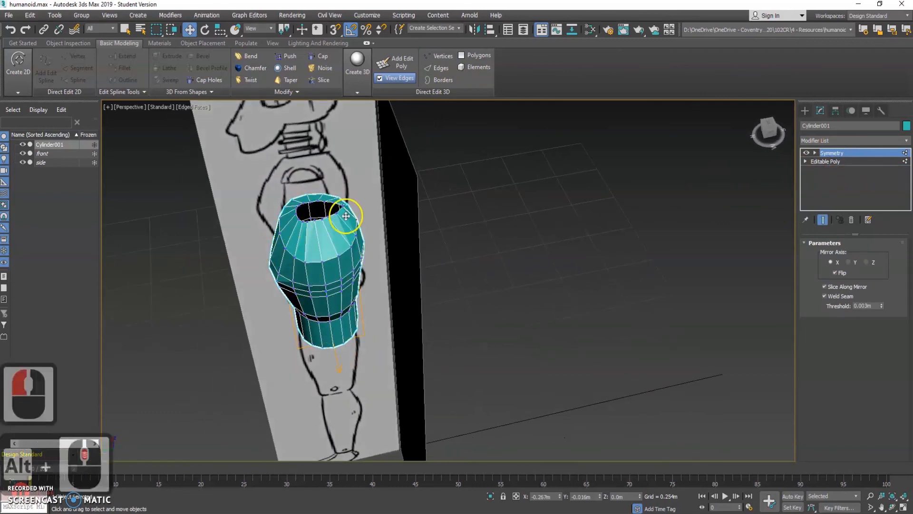
pyautogui.scroll(3, 342, 209)
pyautogui.keyDown('alt'); pyautogui.moveTo(348, 205); pyautogui.dragTo(343, 219, button='middle'); pyautogui.keyUp('alt')
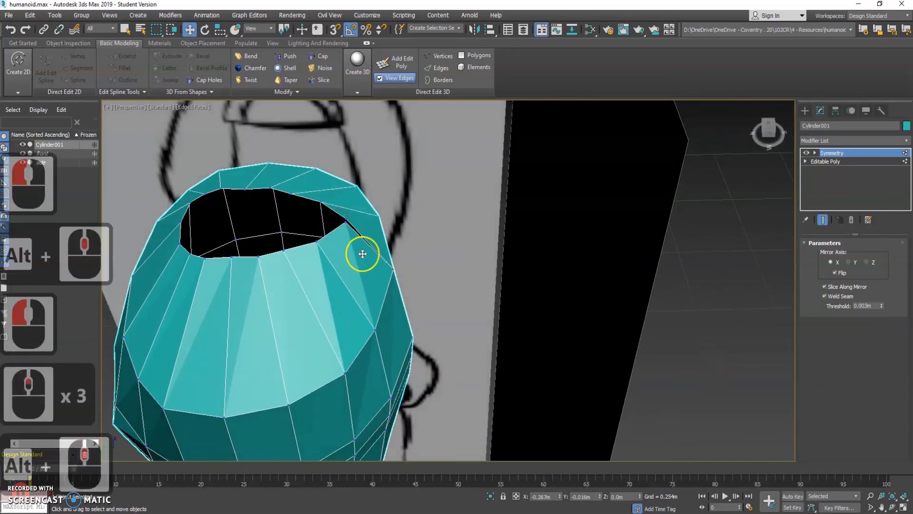
# Step: Move the neck opening's -Y centre-line vertex to about X -0.251 m, Y -0.096 m to close the gap at the mirror seam
pyautogui.click(828, 162)
pyautogui.press('1')
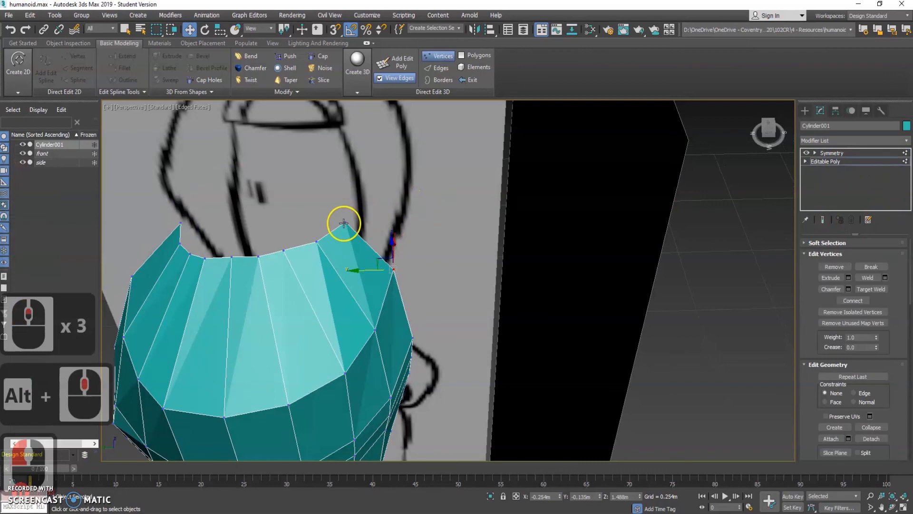
pyautogui.click(345, 223)
pyautogui.press('w')
pyautogui.click(305, 222)
pyautogui.keyDown('alt'); pyautogui.moveTo(301, 220); pyautogui.dragTo(354, 210, button='middle'); pyautogui.keyUp('alt')
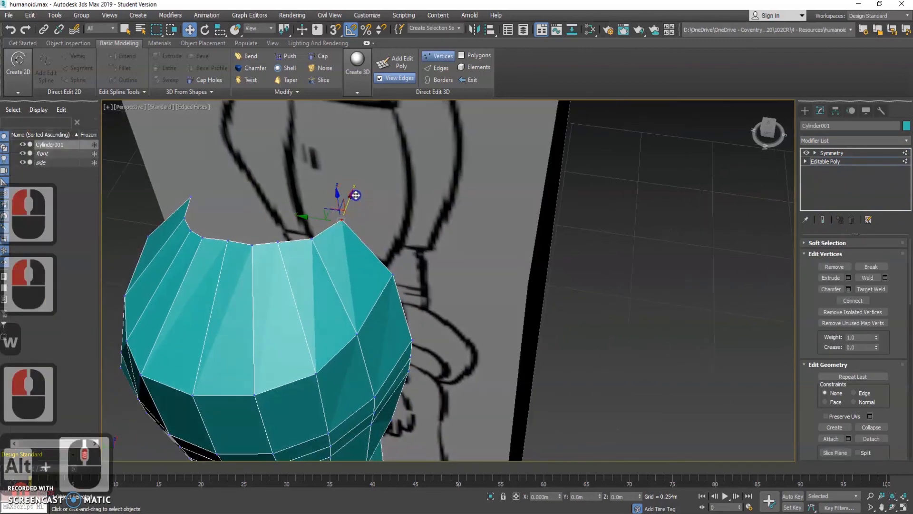
# Step: Review the mirrored torso from several angles, and return to the four-viewport layout
pyautogui.doubleClick(832, 152)
pyautogui.keyDown('alt'); pyautogui.moveTo(358, 252); pyautogui.dragTo(465, 219, button='middle'); pyautogui.keyUp('alt')
pyautogui.scroll(-2, 387, 289)
pyautogui.moveTo(358, 392); pyautogui.dragTo(347, 300, button='middle')
pyautogui.moveTo(361, 177); pyautogui.dragTo(377, 241, button='middle')
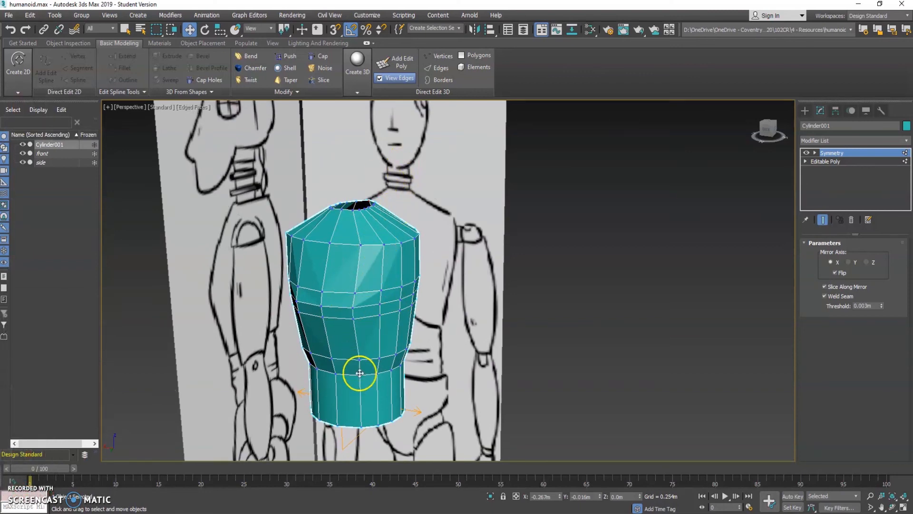
pyautogui.moveTo(363, 347); pyautogui.dragTo(375, 332, button='middle')
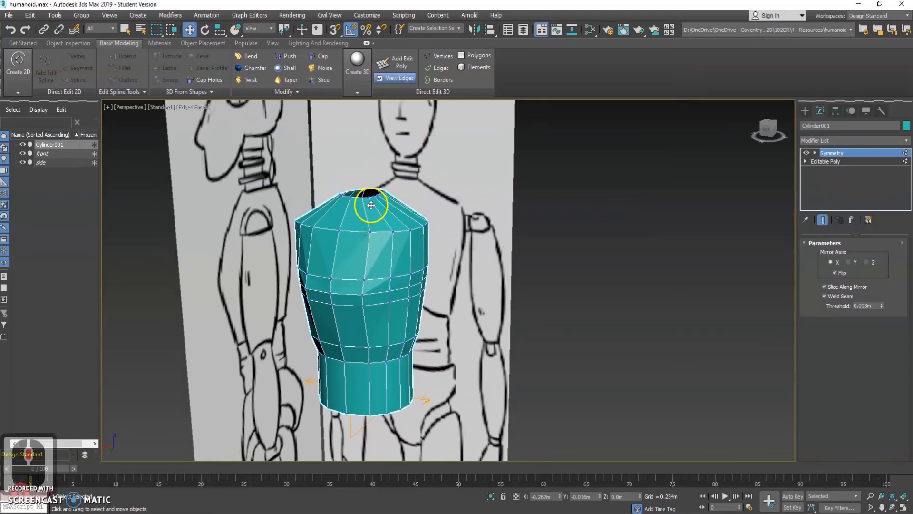
pyautogui.keyDown('alt'); pyautogui.moveTo(373, 413); pyautogui.dragTo(408, 322, button='middle'); pyautogui.keyUp('alt')
pyautogui.hotkey('alt', 'w')
pyautogui.scroll(-3, 583, 363)
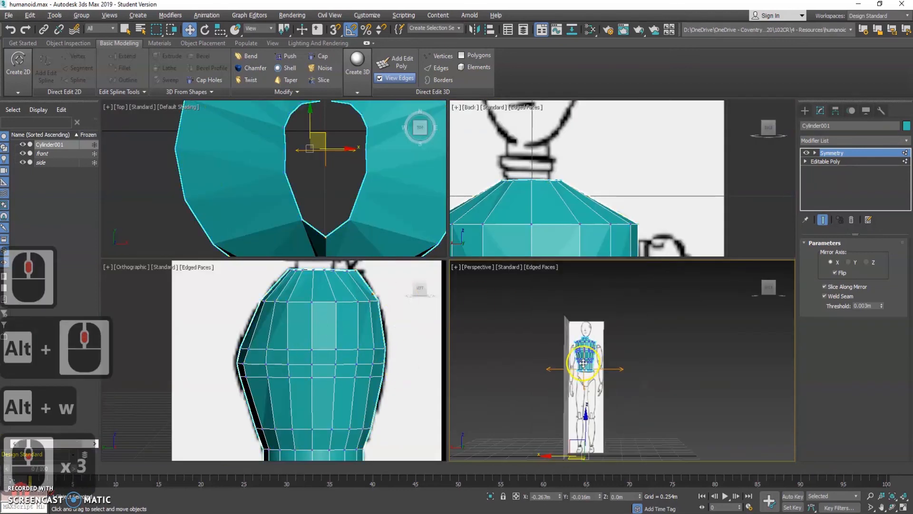
# Step: Extend the bottom edges of the torso half downwards over the pelvis in successive sections, ending at about Z 0.906 m
pyautogui.scroll(-8, 540, 235)
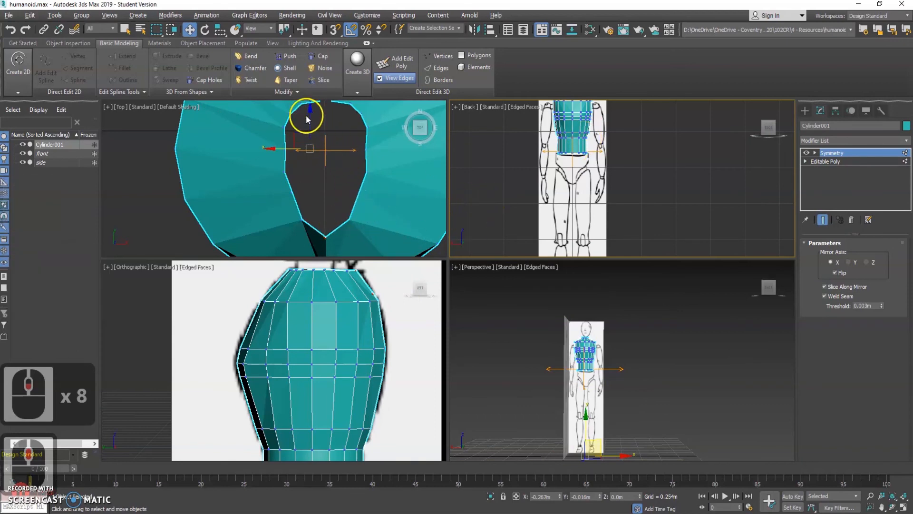
pyautogui.moveTo(368, 164); pyautogui.dragTo(338, 167, button='middle')
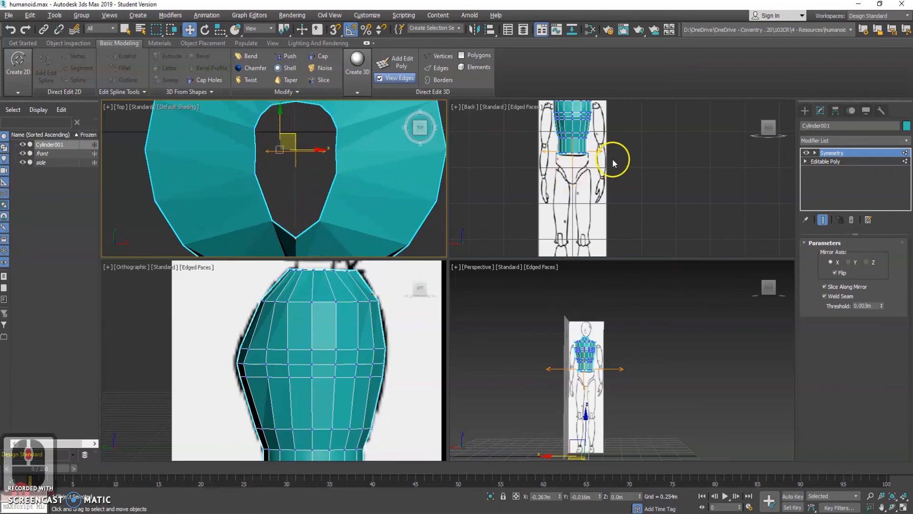
pyautogui.moveTo(614, 163); pyautogui.dragTo(592, 203, button='middle')
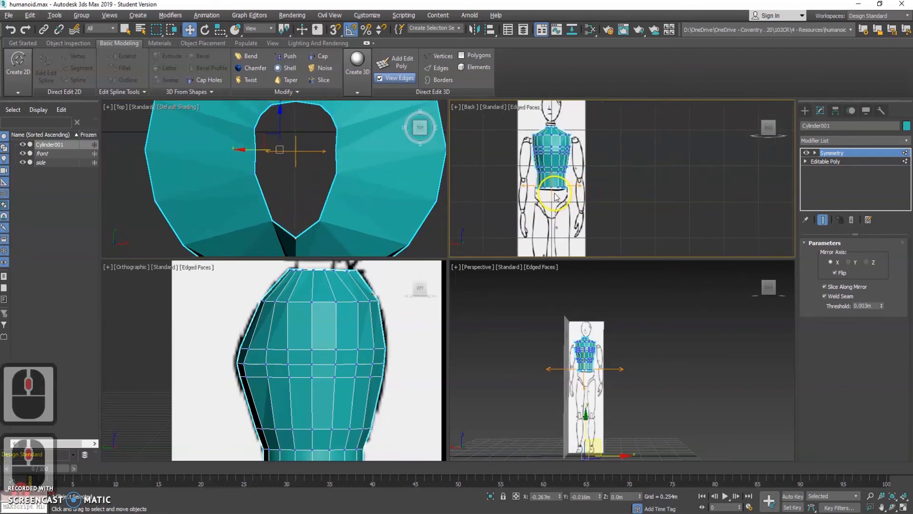
pyautogui.scroll(2, 555, 196)
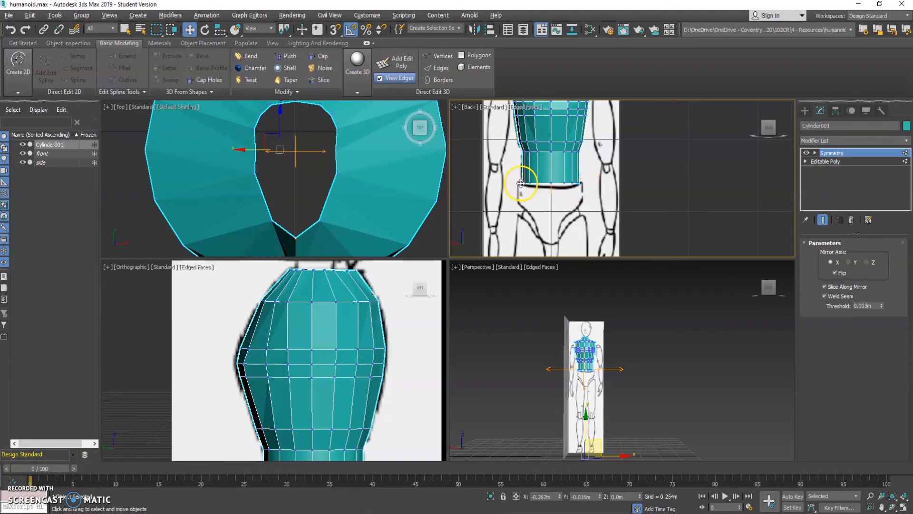
pyautogui.scroll(2, 542, 197)
pyautogui.scroll(2, 551, 171)
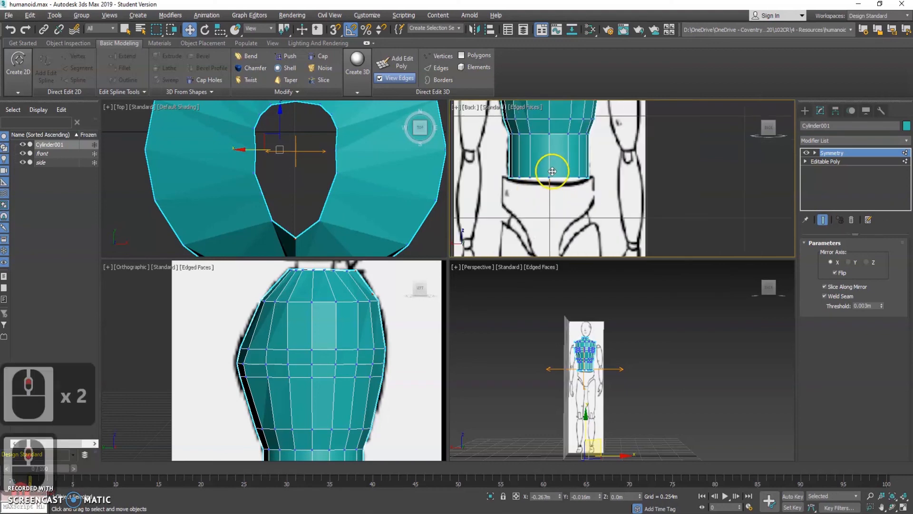
pyautogui.click(834, 162)
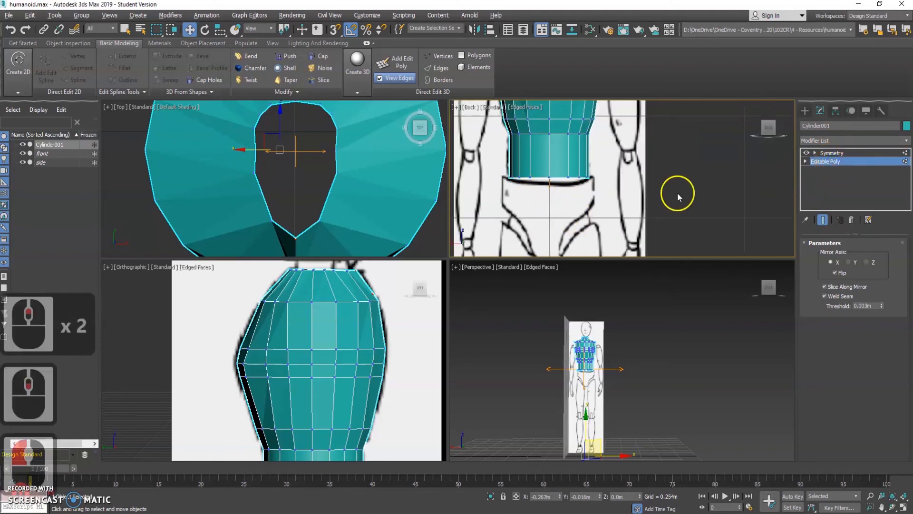
pyautogui.rightClick(561, 173)
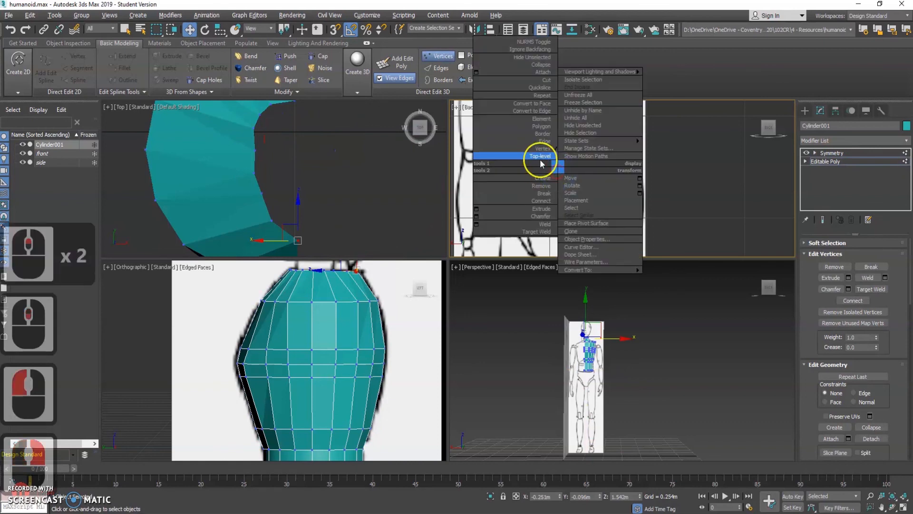
pyautogui.click(547, 142)
pyautogui.click(561, 176)
pyautogui.click(561, 176)
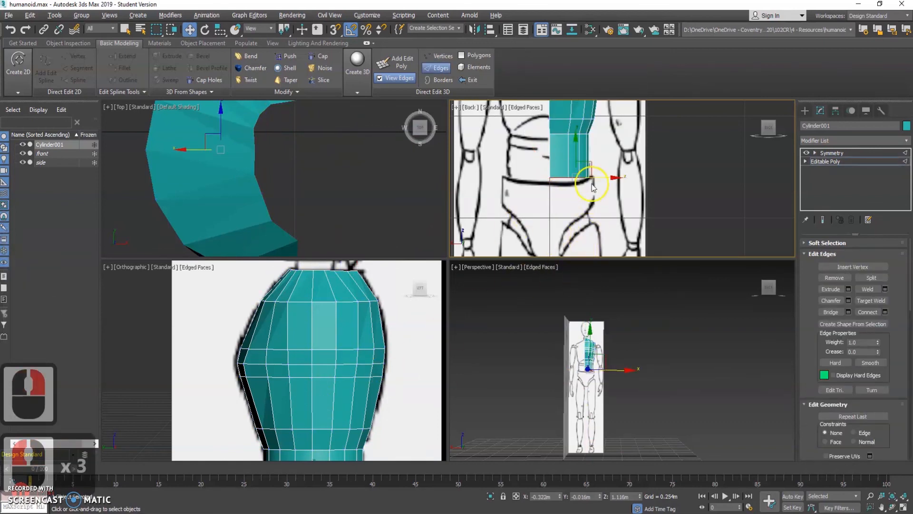
pyautogui.keyDown('shift'); pyautogui.moveTo(575, 140); pyautogui.dragTo(576, 202); pyautogui.keyUp('shift')
pyautogui.moveTo(618, 237); pyautogui.dragTo(611, 199, button='middle')
pyautogui.keyDown('shift'); pyautogui.moveTo(569, 163); pyautogui.dragTo(567, 183); pyautogui.keyUp('shift')
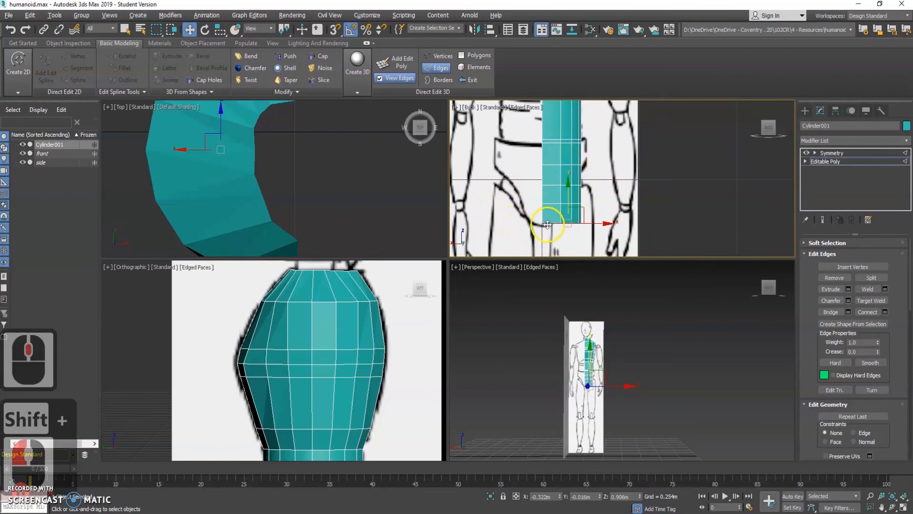
# Step: Compare the extended pelvis section with the side drawing, and examine the shoulder and neck area
pyautogui.scroll(-4, 608, 146)
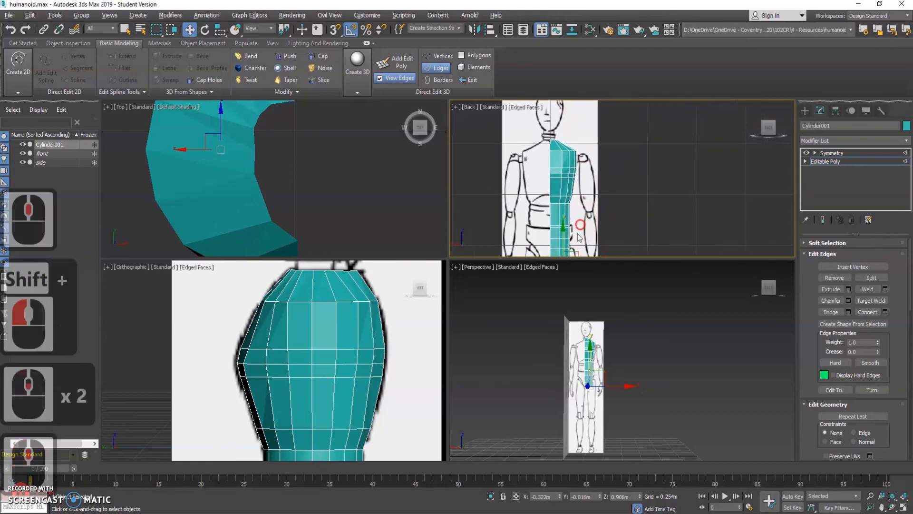
pyautogui.scroll(-8, 347, 380)
pyautogui.scroll(5, 357, 337)
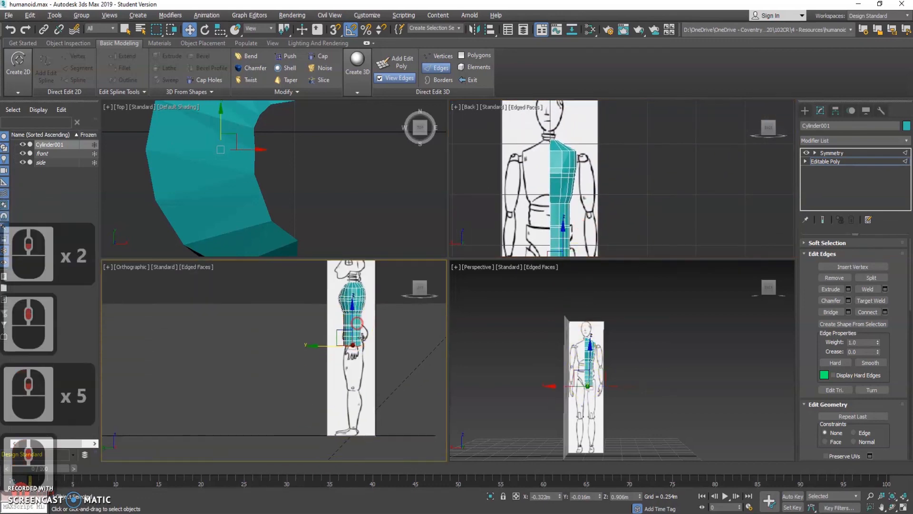
pyautogui.moveTo(377, 315); pyautogui.dragTo(336, 310, button='middle')
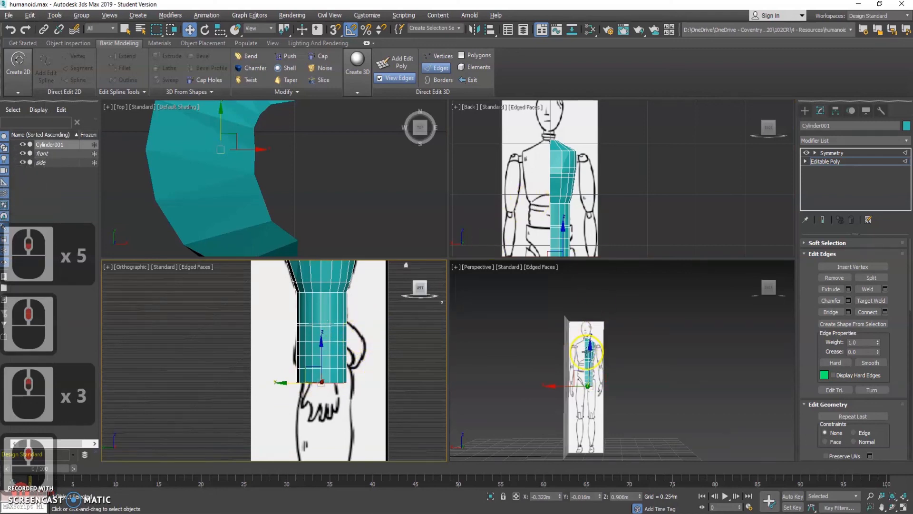
pyautogui.scroll(2, 587, 342)
pyautogui.scroll(4, 557, 129)
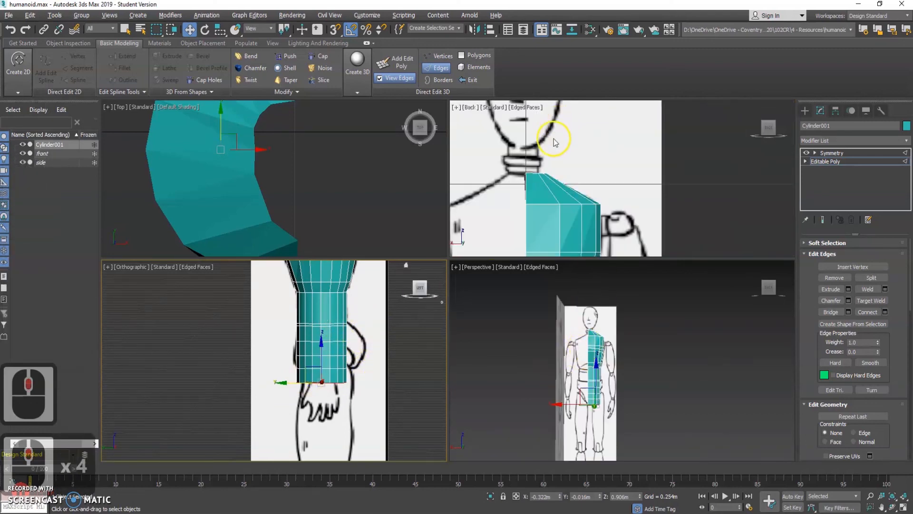
pyautogui.scroll(4, 590, 328)
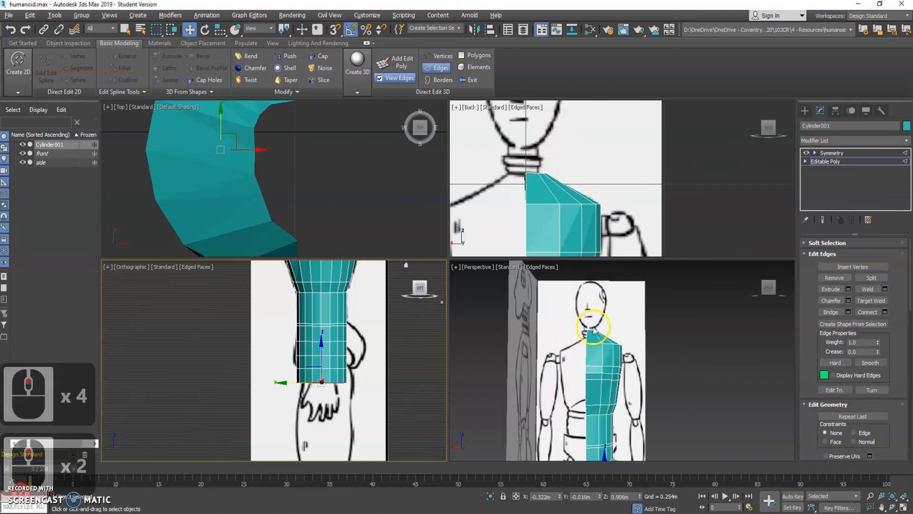
pyautogui.scroll(2, 590, 328)
pyautogui.keyDown('alt'); pyautogui.moveTo(590, 328); pyautogui.dragTo(591, 330, button='middle'); pyautogui.keyUp('alt')
pyautogui.scroll(2, 591, 331)
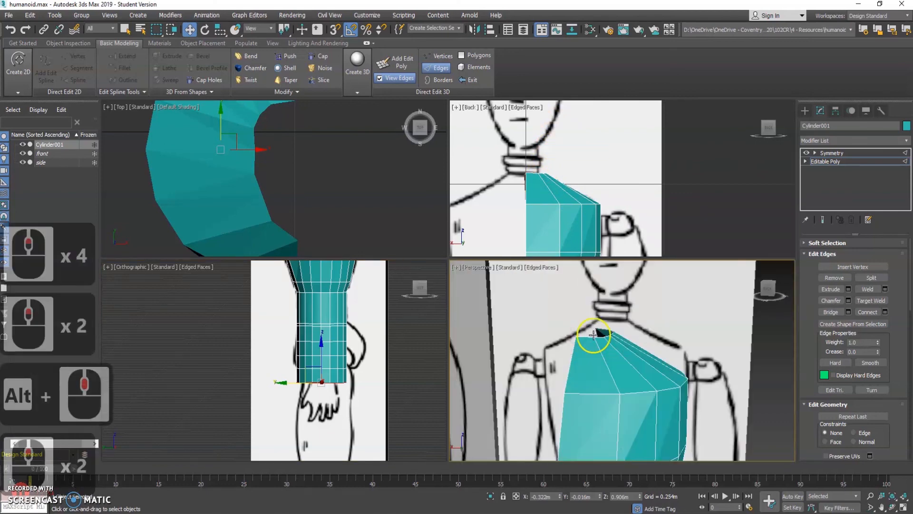